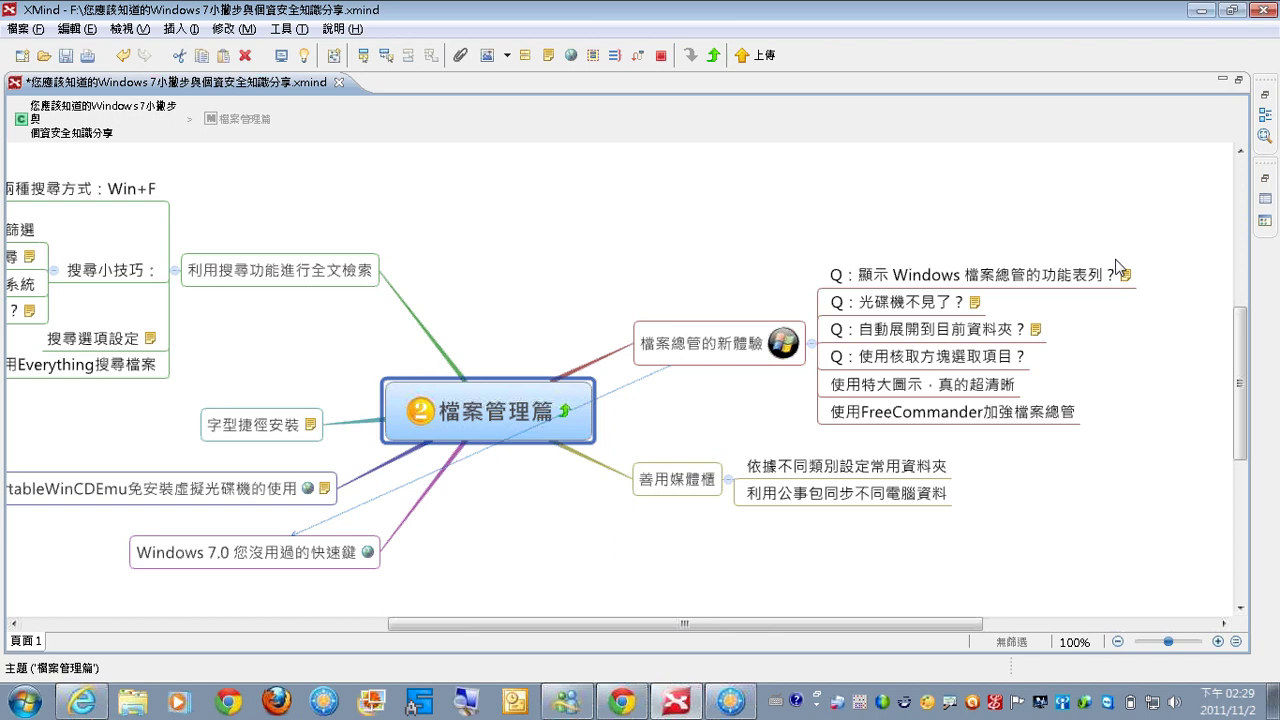
- Select the 善用媒體櫃 topic in the mind map and switch to Windows Explorer's libraries
{"action": "left_click", "coordinate": [676, 479]}
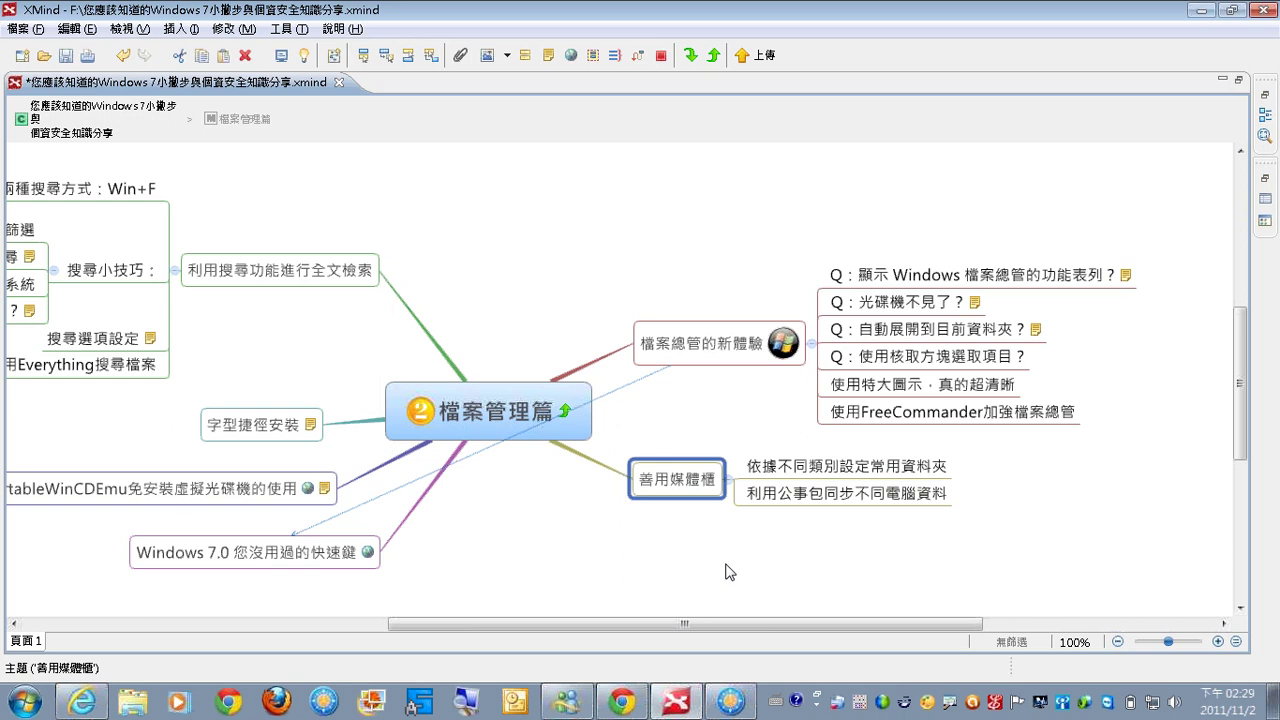
{"action": "left_click", "coordinate": [146, 709]}
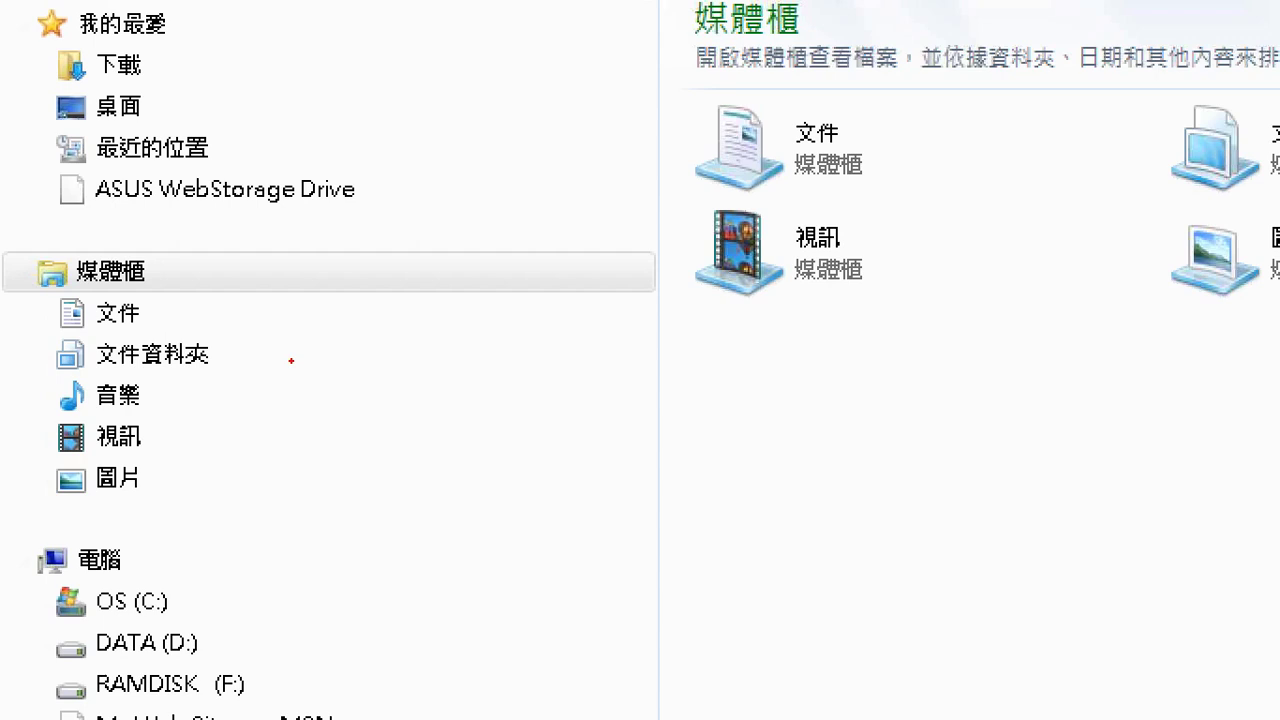
- Annotate the magnified library list with a check mark, a strike-through of 文件資料夾 and numbers 1 to 4, clear it and underline 文件資料夾
{"action": "left_click_drag", "start_coordinate": [1, 222], "coordinate": [94, 145]}
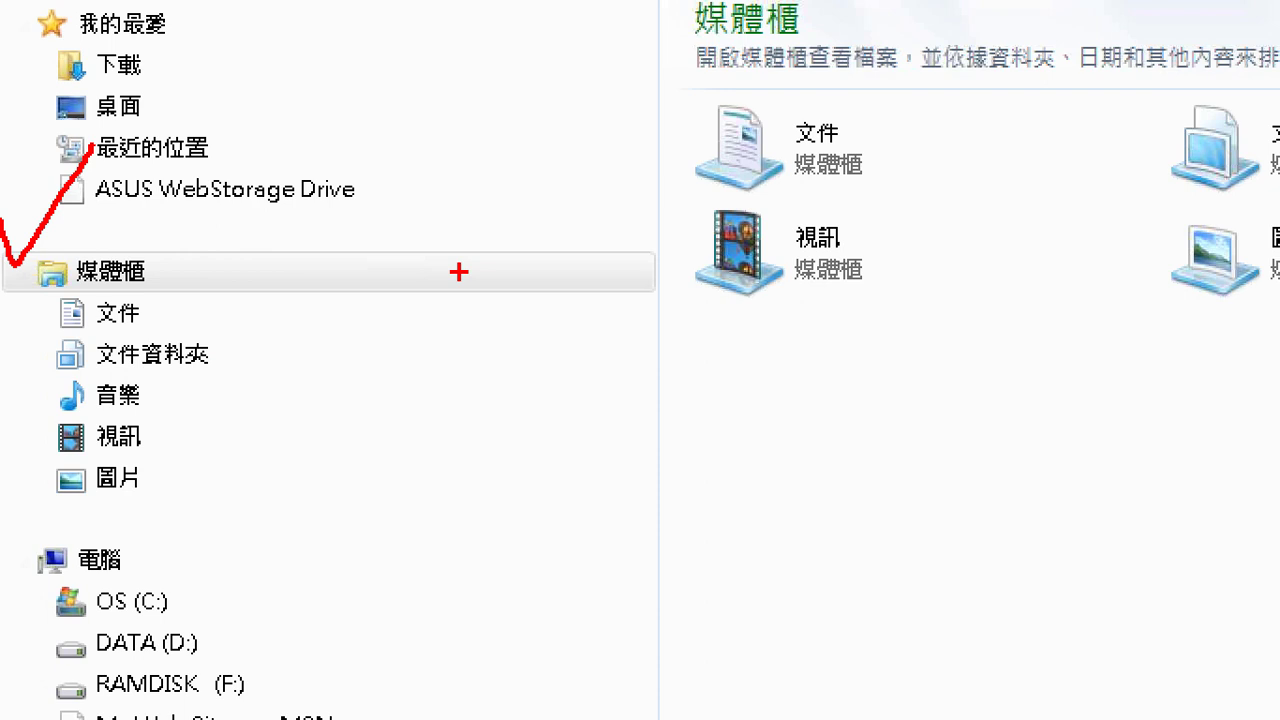
{"action": "left_click_drag", "start_coordinate": [37, 350], "coordinate": [264, 350]}
{"action": "left_click_drag", "start_coordinate": [41, 300], "coordinate": [31, 332]}
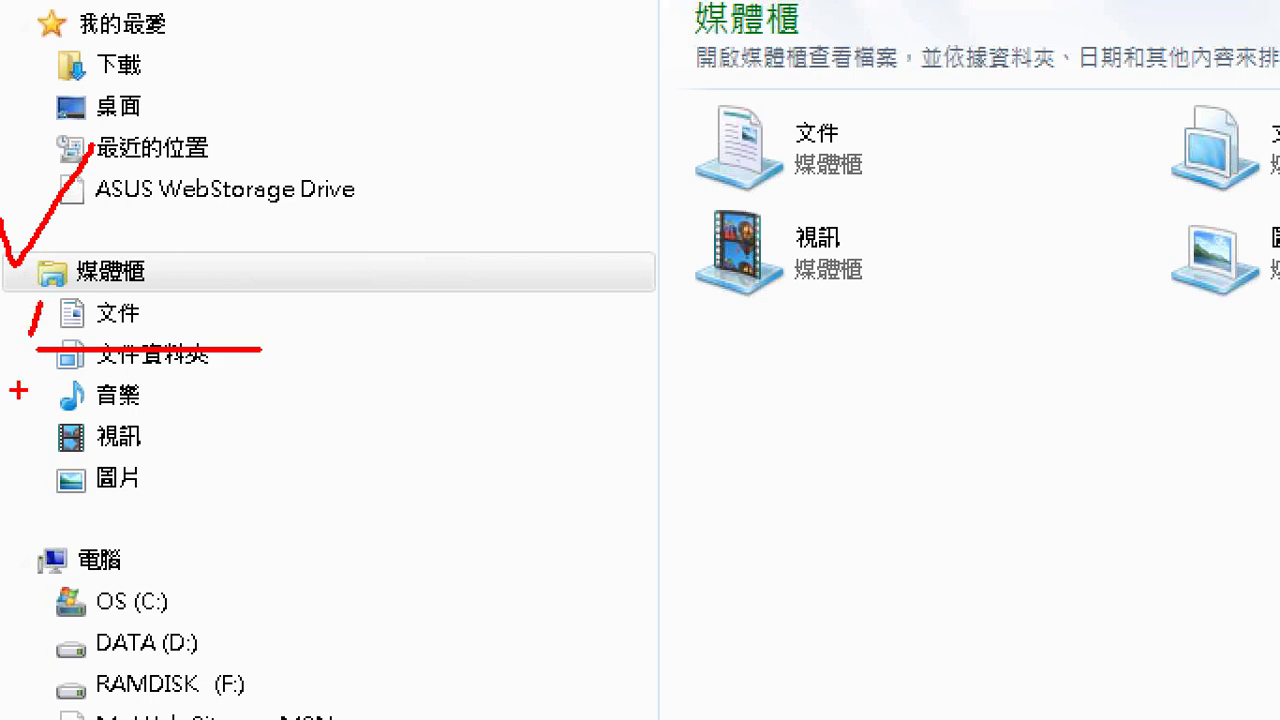
{"action": "left_click_drag", "start_coordinate": [19, 392], "coordinate": [66, 424]}
{"action": "mouse_move", "coordinate": [12, 442]}
{"action": "left_mouse_down"}
{"action": "mouse_move", "coordinate": [18, 525]}
{"action": "mouse_move", "coordinate": [52, 519]}
{"action": "left_mouse_up"}
{"action": "left_click_drag", "start_coordinate": [46, 498], "coordinate": [24, 556]}
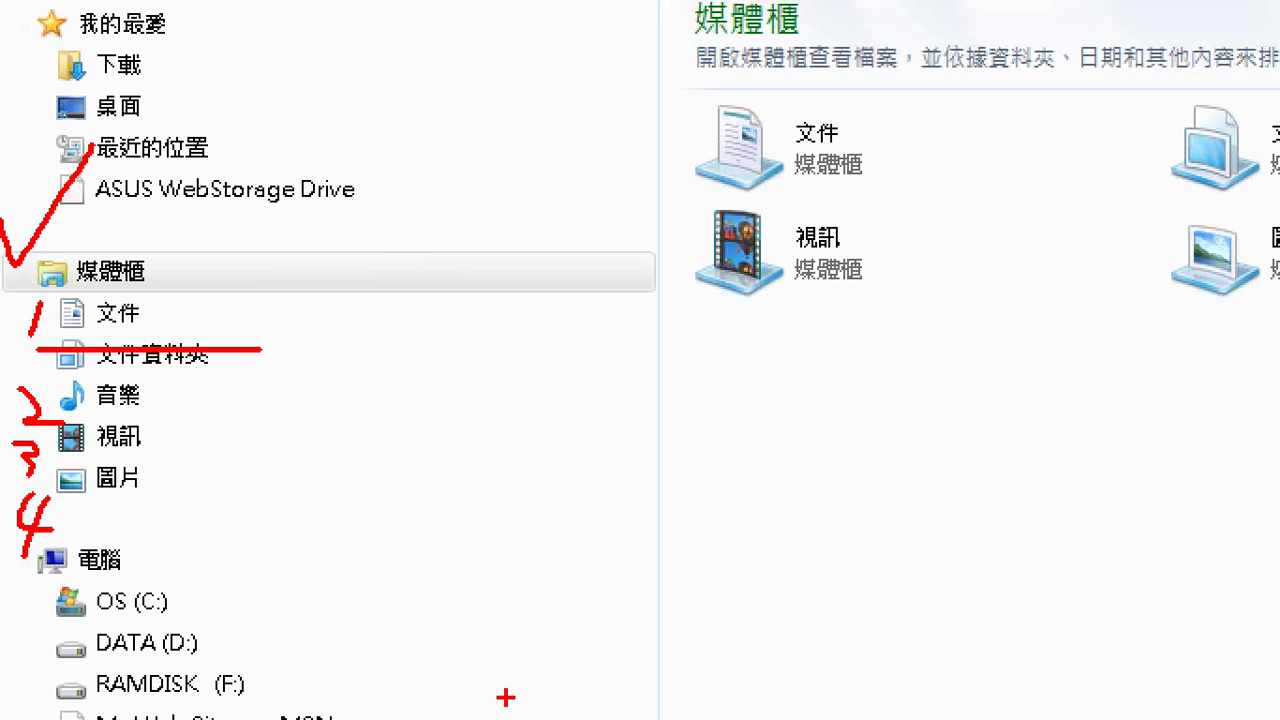
{"action": "key", "text": "e"}
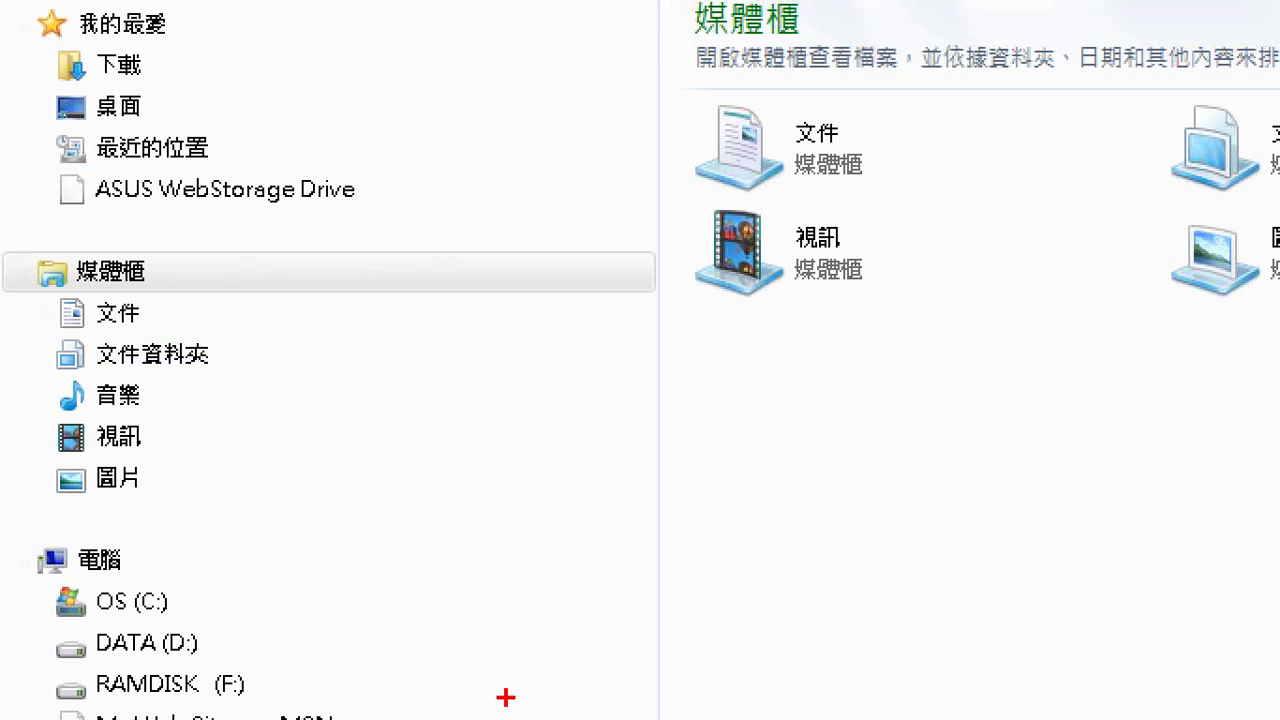
{"action": "left_click_drag", "start_coordinate": [46, 380], "coordinate": [310, 383]}
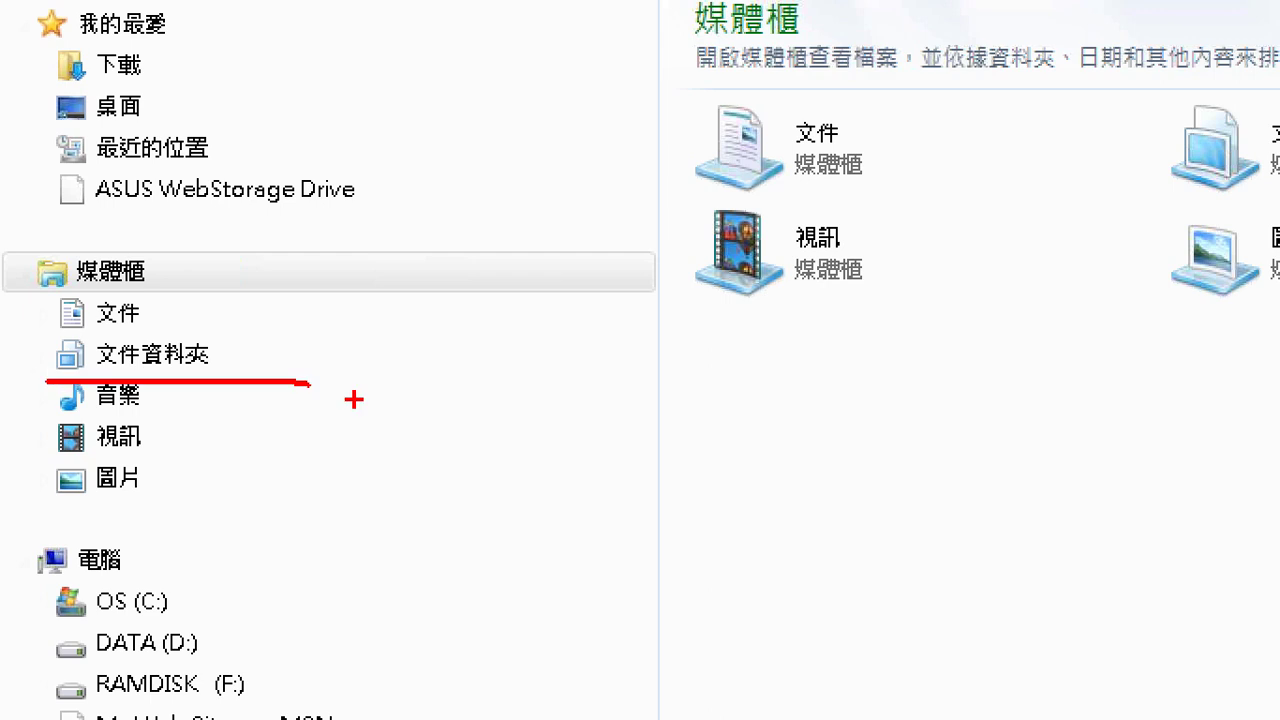
{"action": "key", "text": "Escape"}
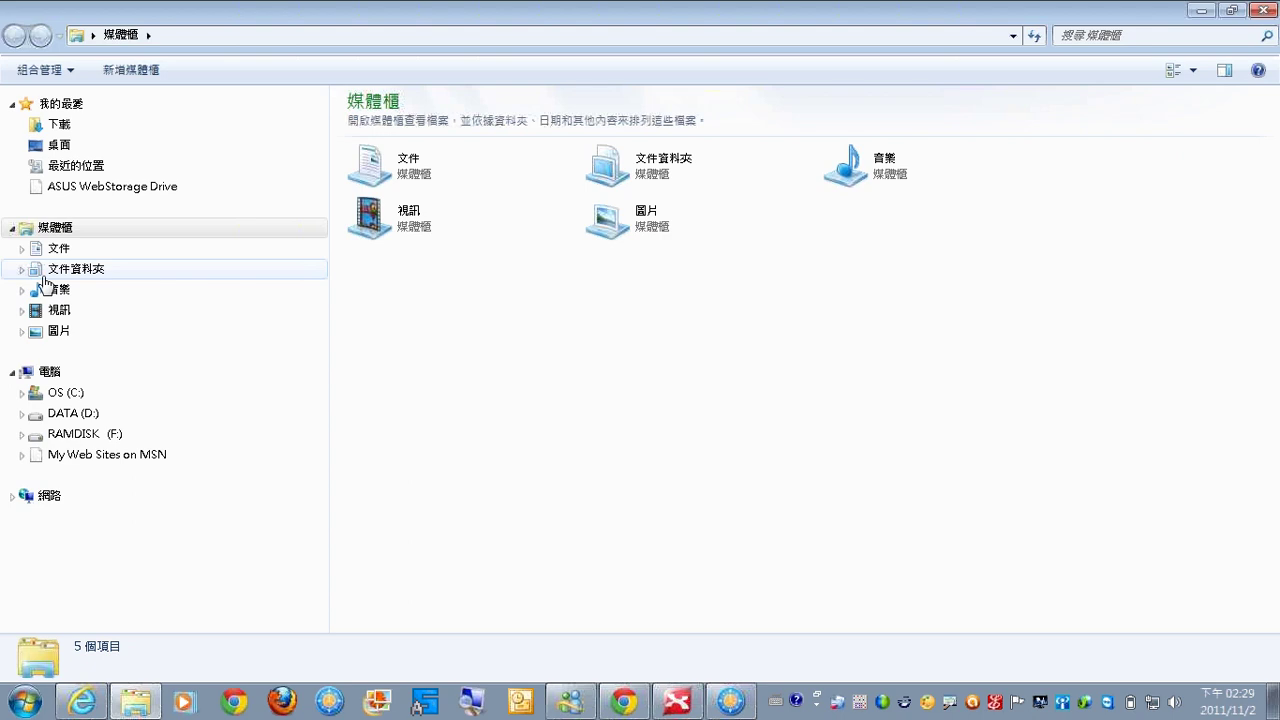
- Expand the 文件資料夾 library and open its 軟體 (D:) folder
{"action": "left_click", "coordinate": [22, 269]}
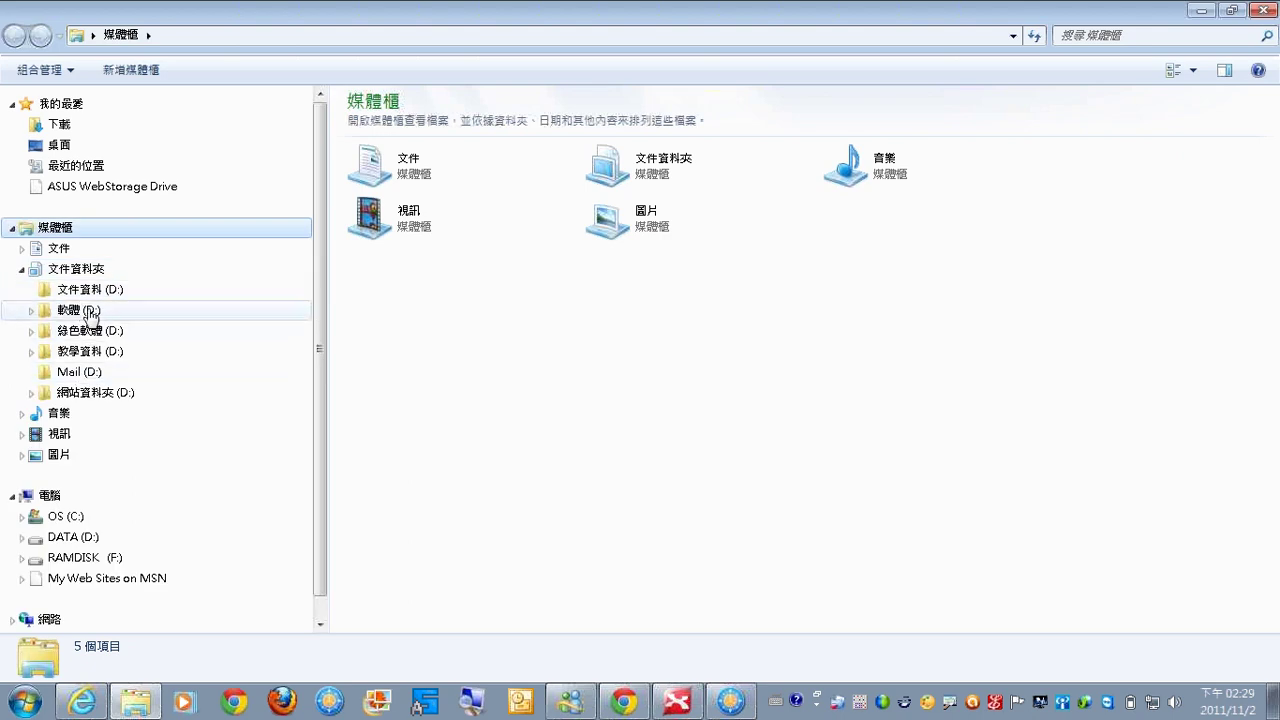
{"action": "left_click", "coordinate": [91, 316]}
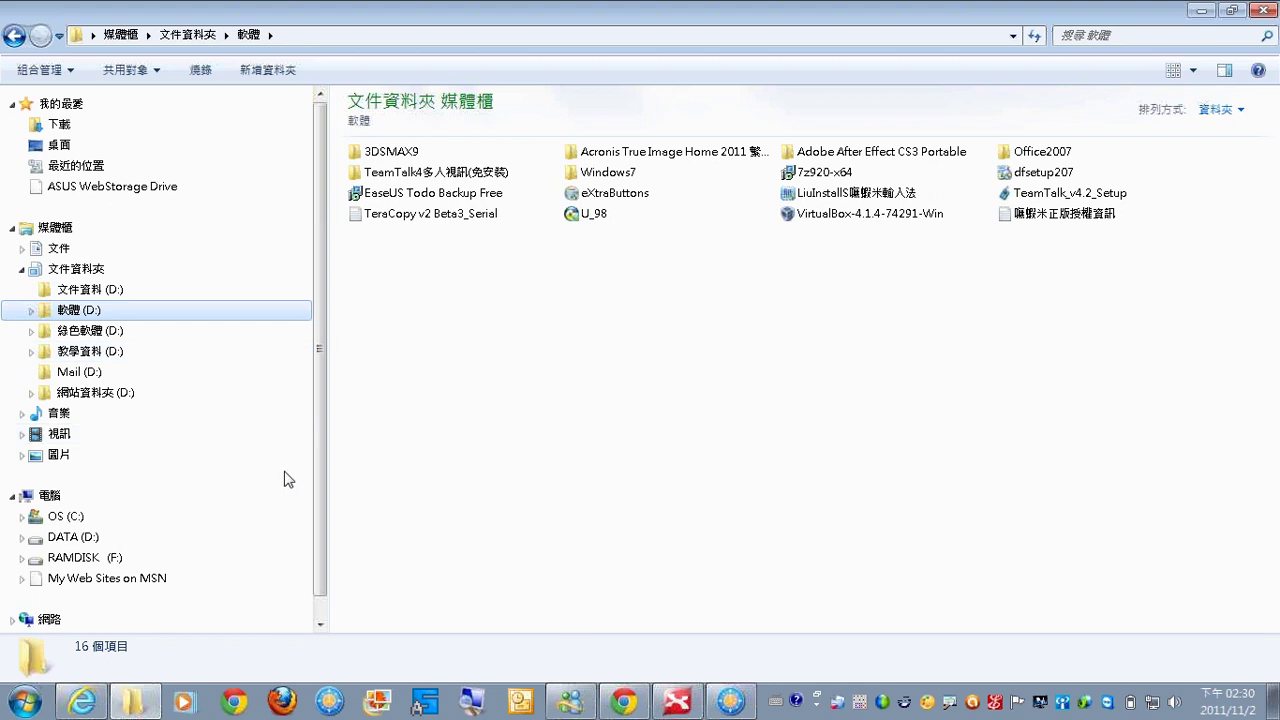
- Switch to XMind, view the 文件資料夾 library as a Save As location for the mind map, and cancel saving
{"action": "left_click", "coordinate": [668, 690]}
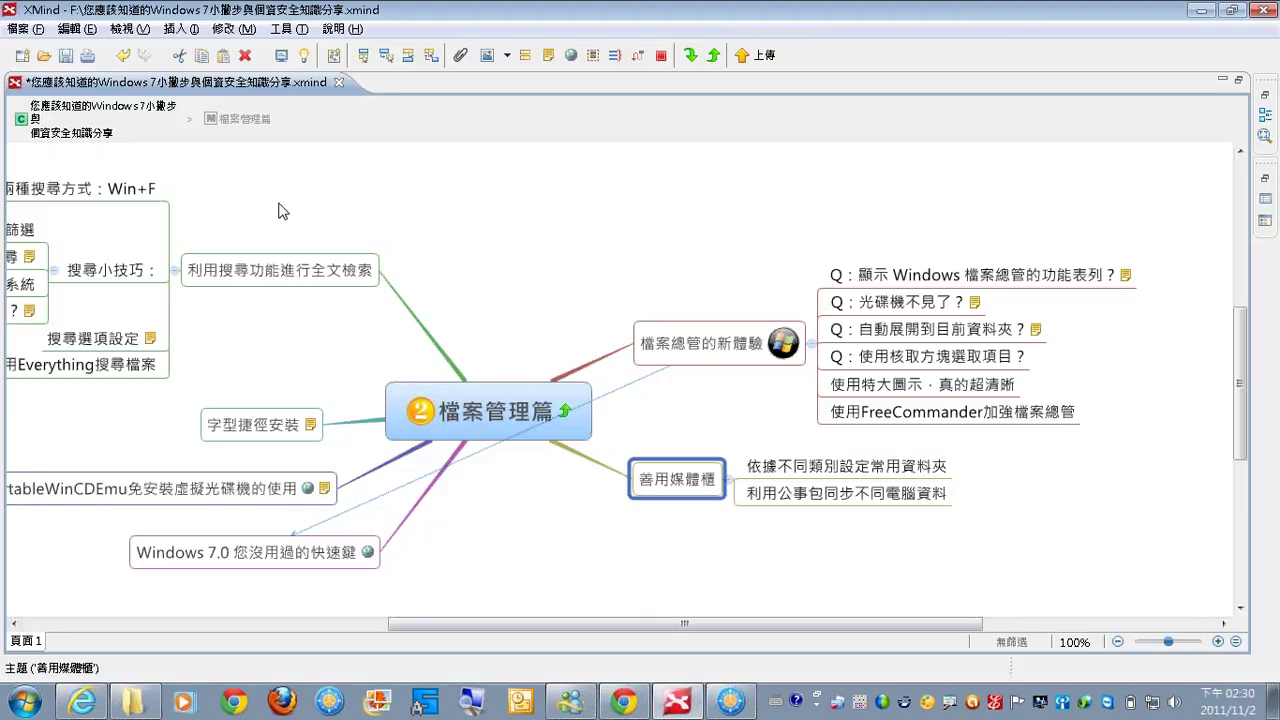
{"action": "left_click", "coordinate": [26, 30]}
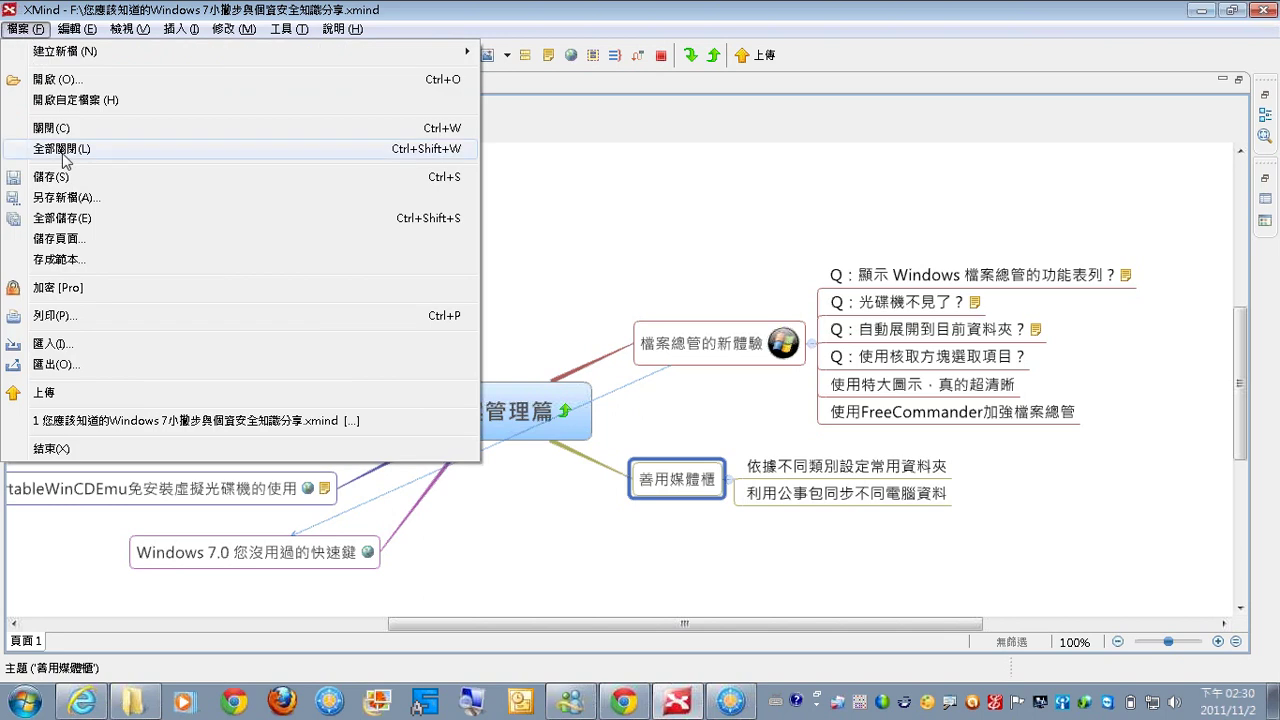
{"action": "left_click", "coordinate": [72, 199]}
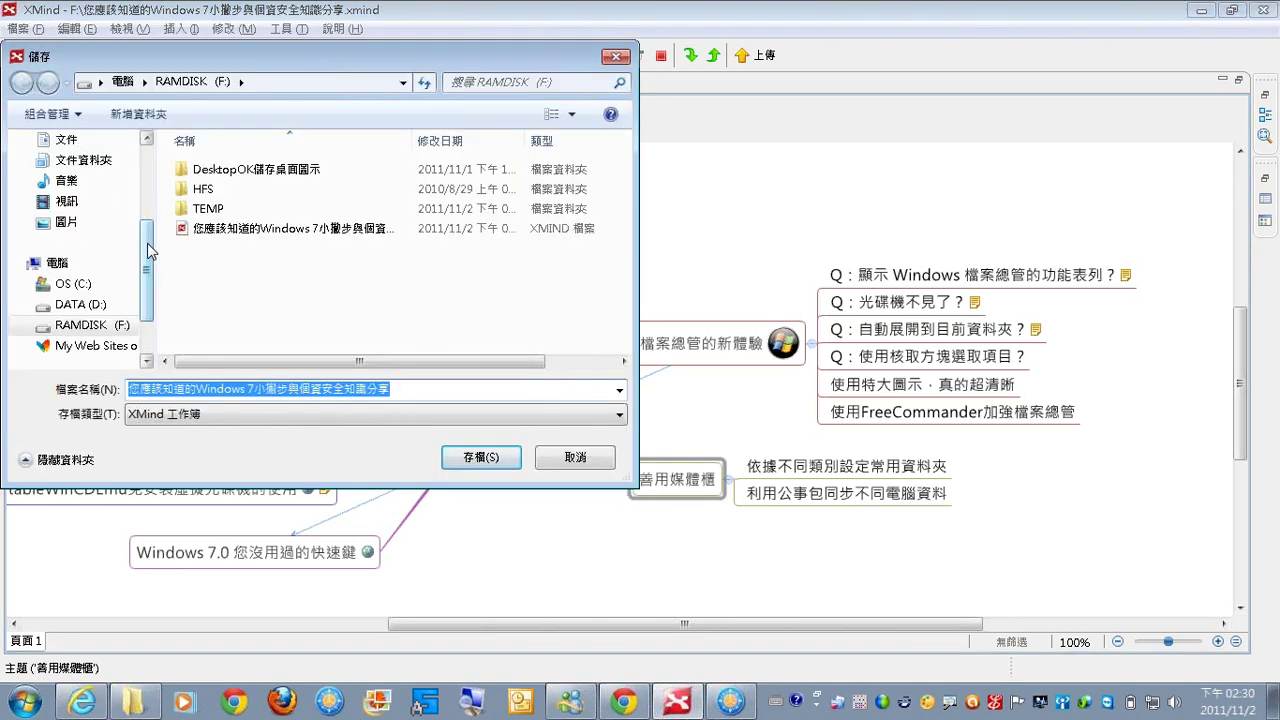
{"action": "scroll", "coordinate": [62, 190], "scroll_direction": "up", "scroll_amount": 1}
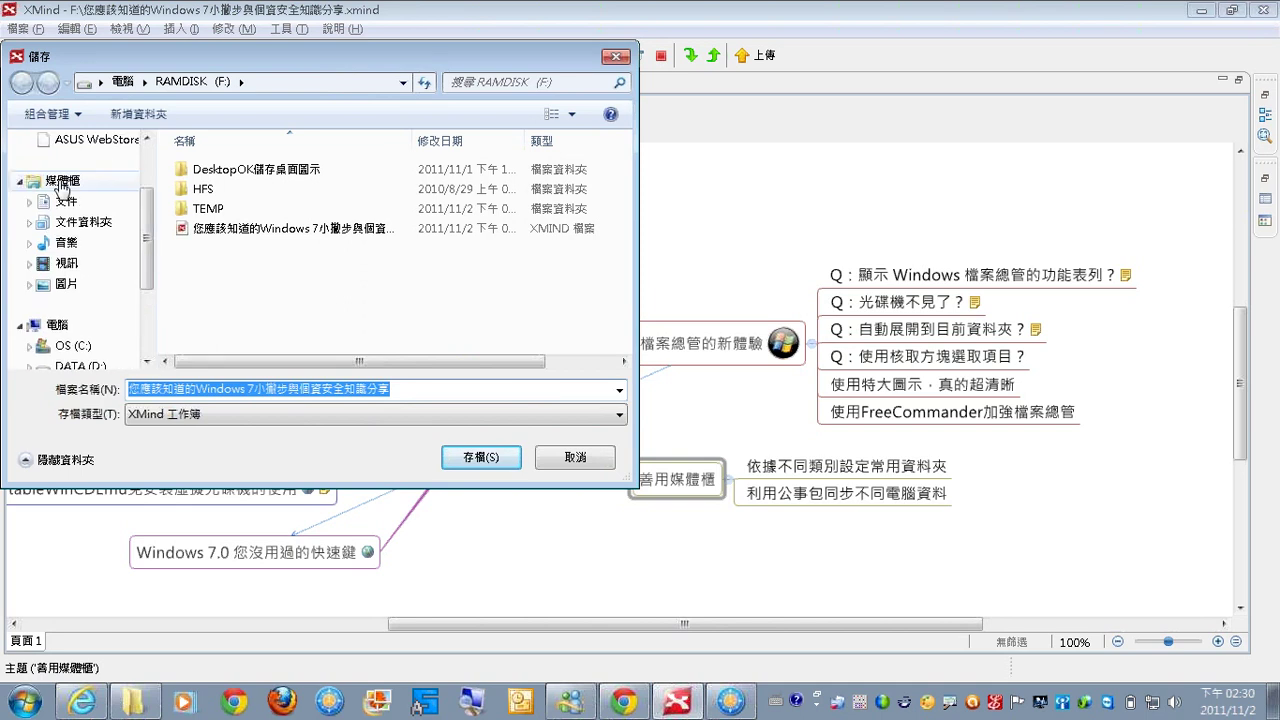
{"action": "left_click", "coordinate": [60, 222]}
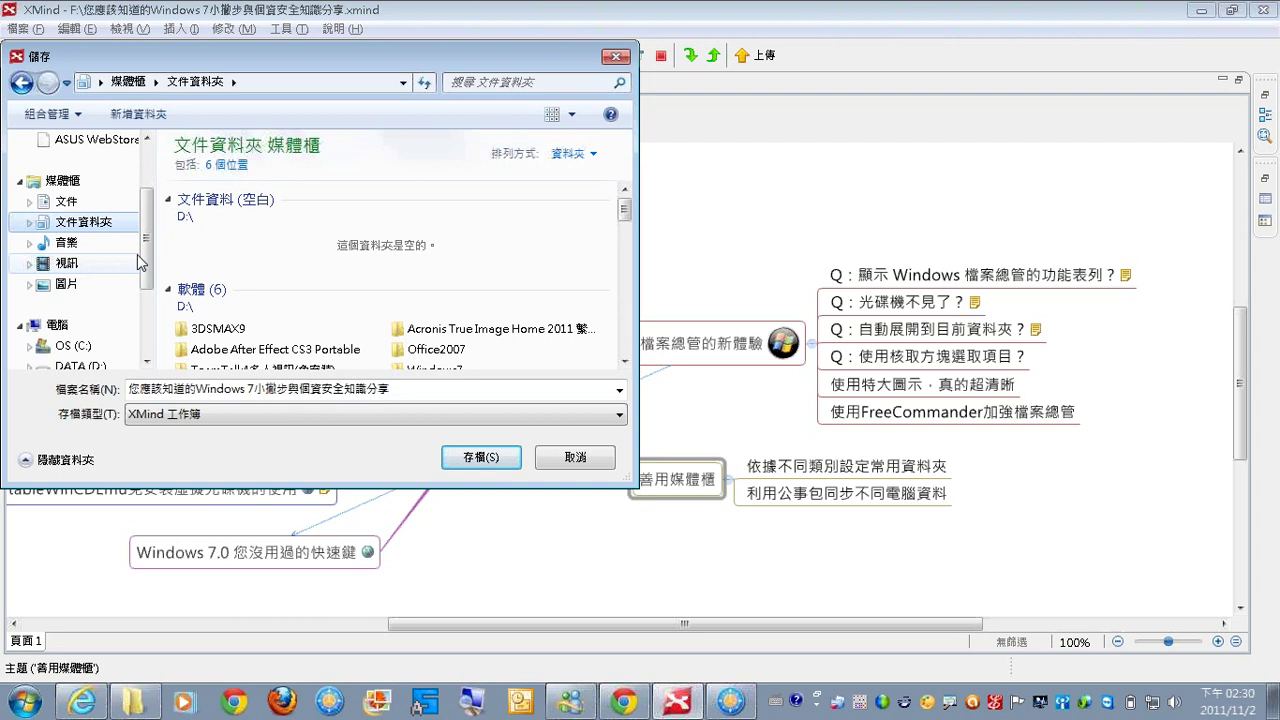
{"action": "left_click", "coordinate": [593, 463]}
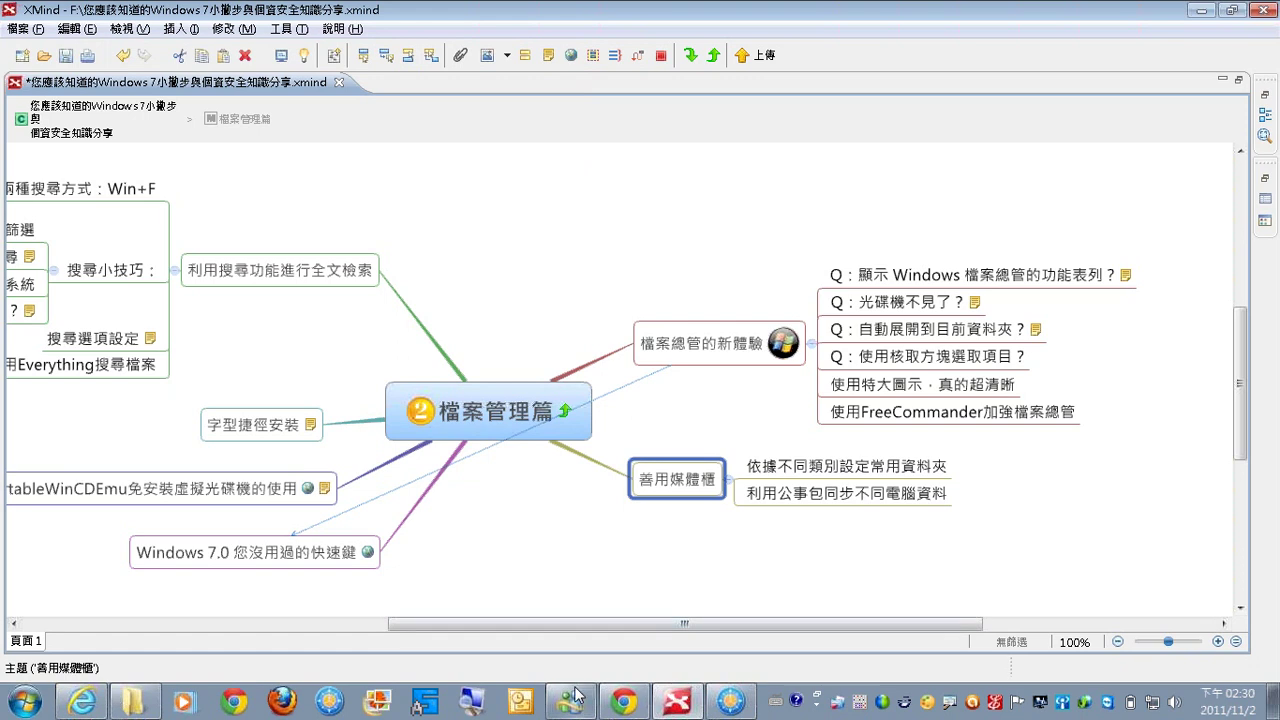
- Return to Windows Explorer and show the option for adding a new library under 媒體櫃 without creating one
{"action": "left_click", "coordinate": [133, 700]}
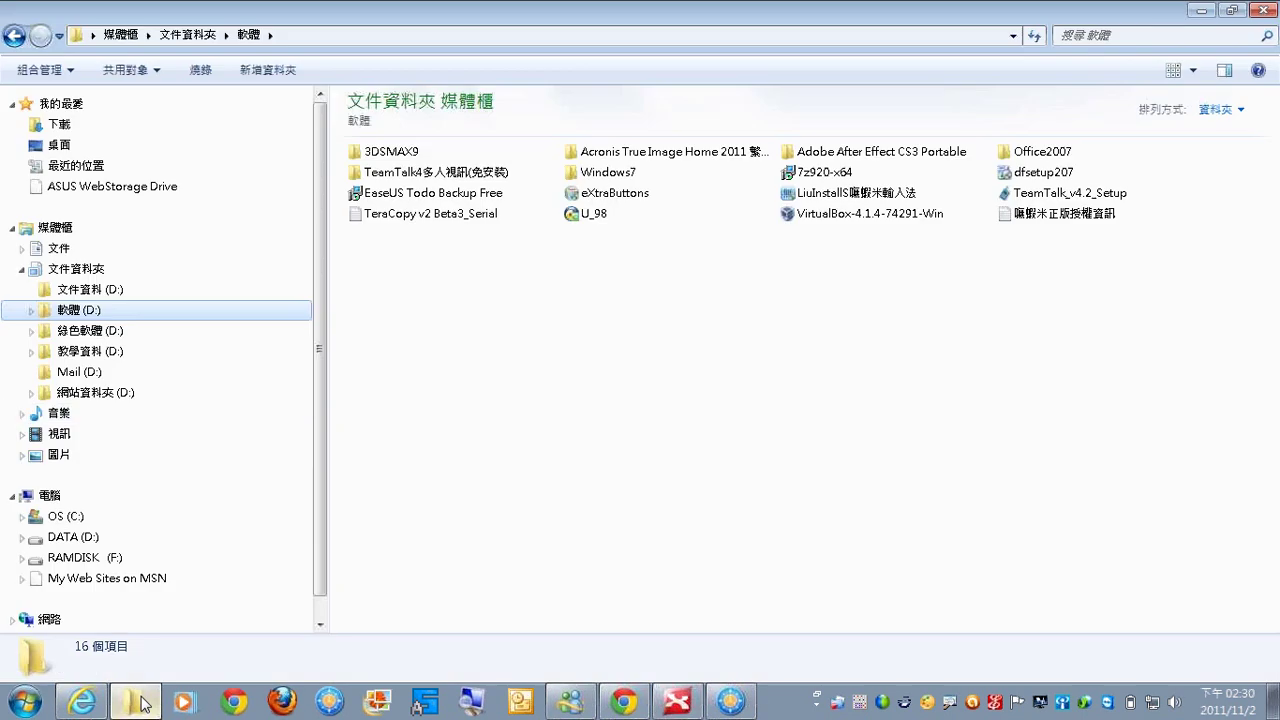
{"action": "left_click", "coordinate": [96, 270]}
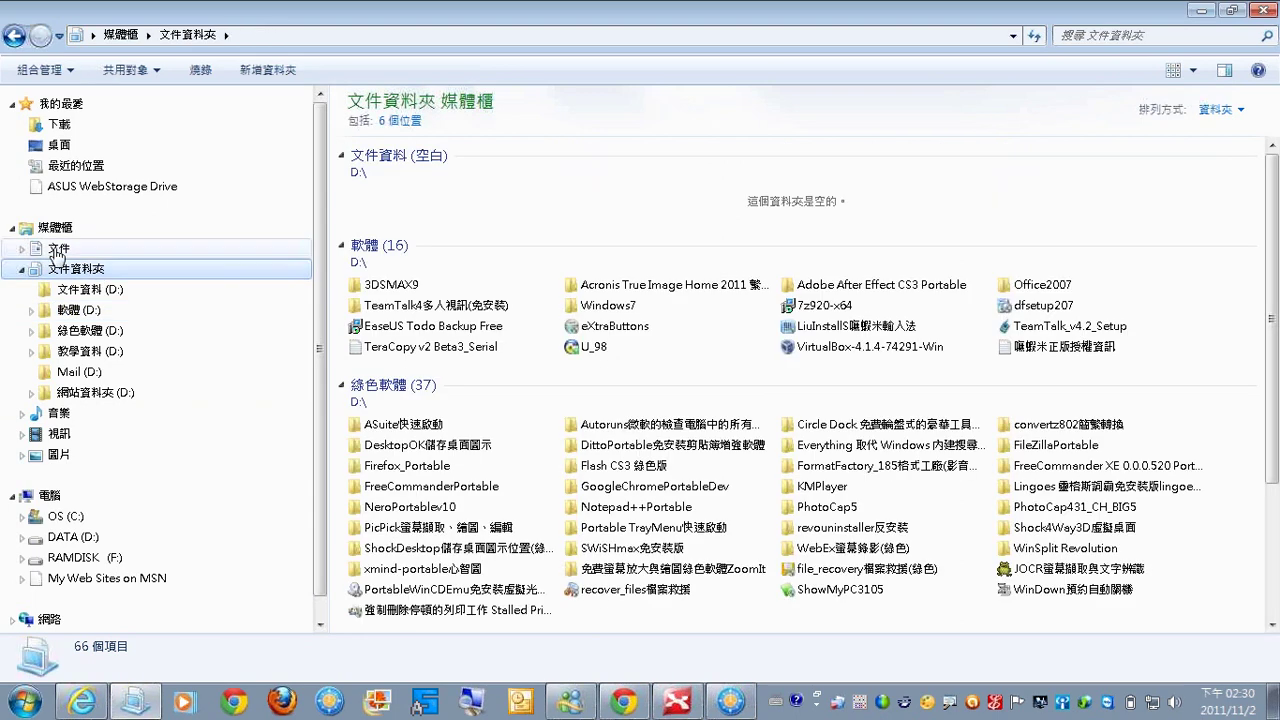
{"action": "left_click", "coordinate": [56, 230]}
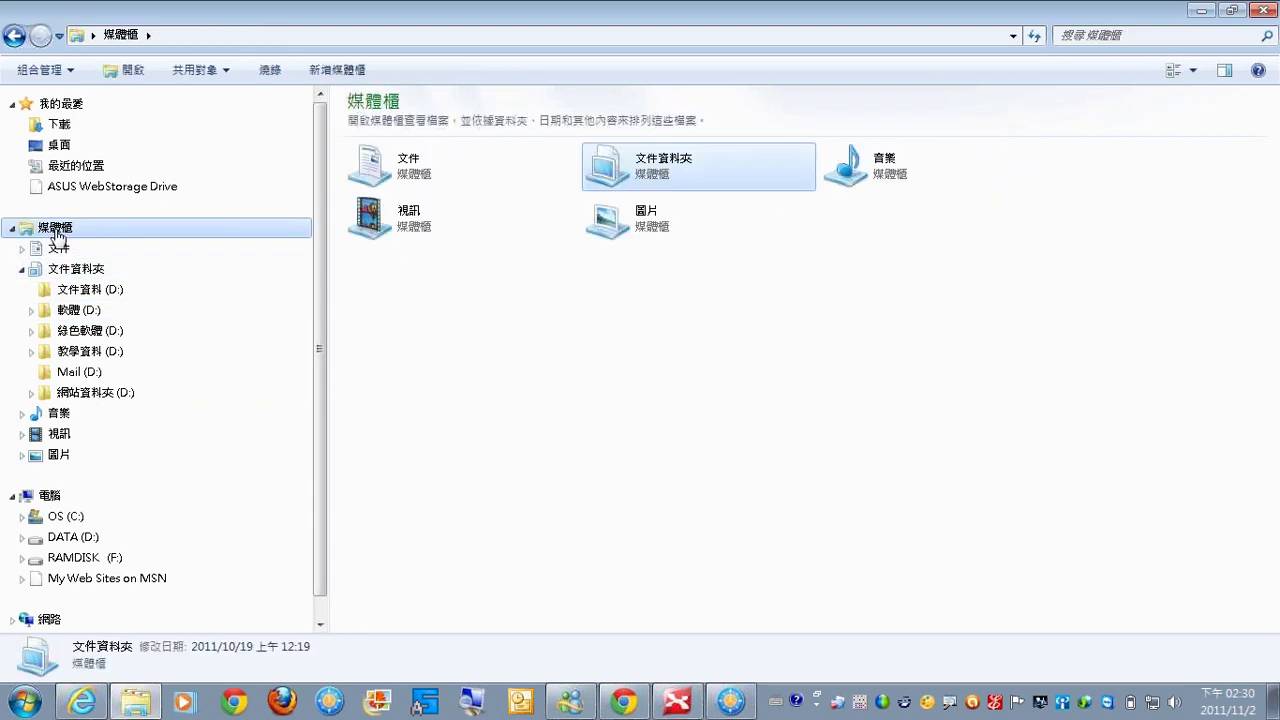
{"action": "right_click", "coordinate": [66, 229]}
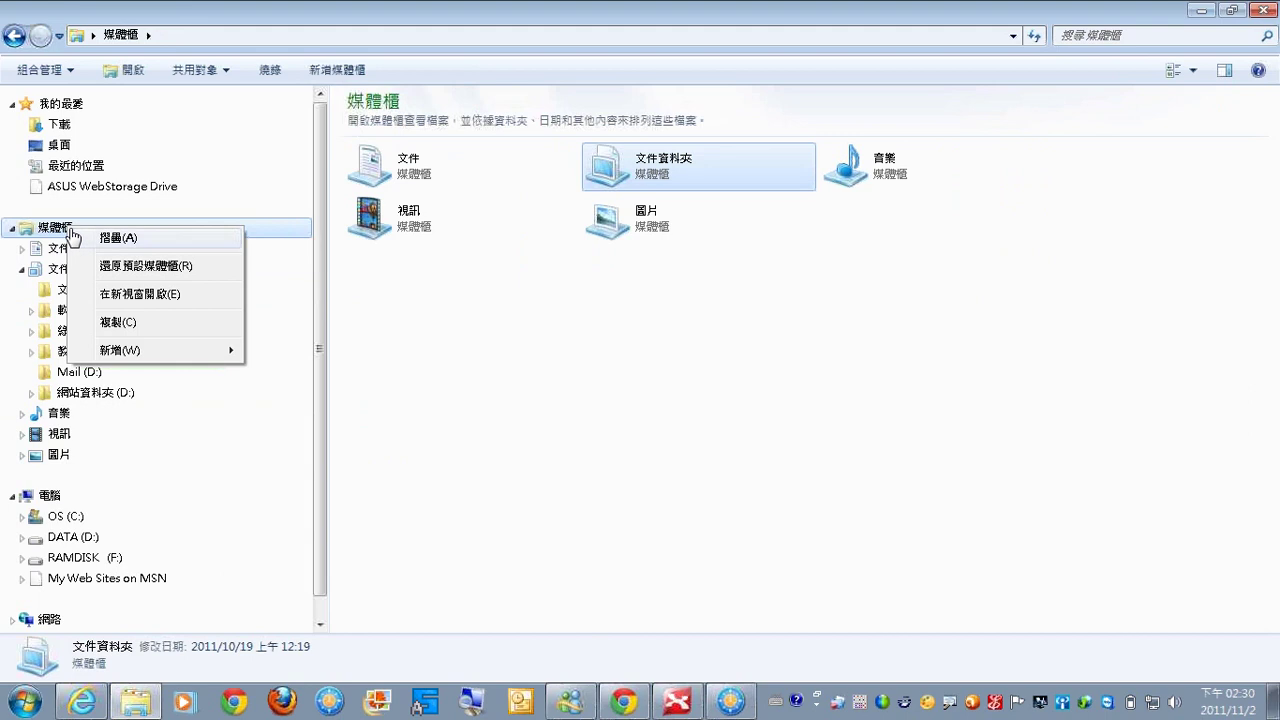
{"action": "mouse_move", "coordinate": [158, 352]}
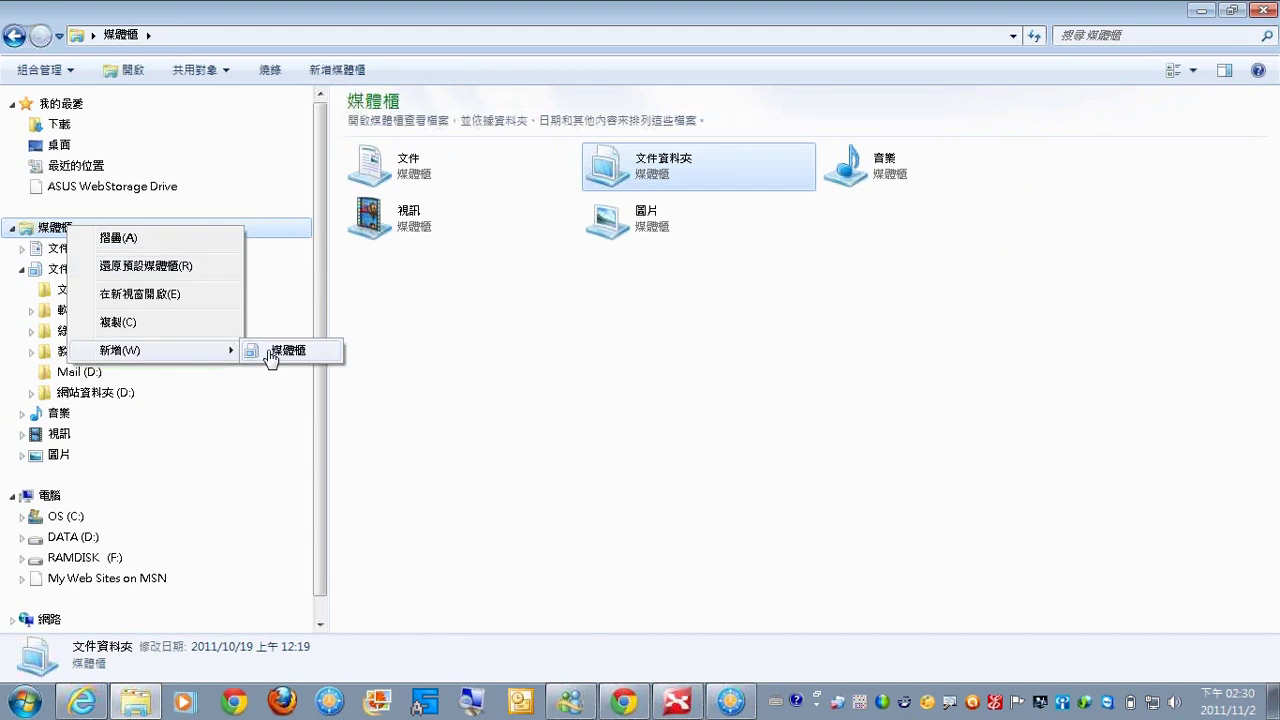
{"action": "left_click", "coordinate": [660, 168]}
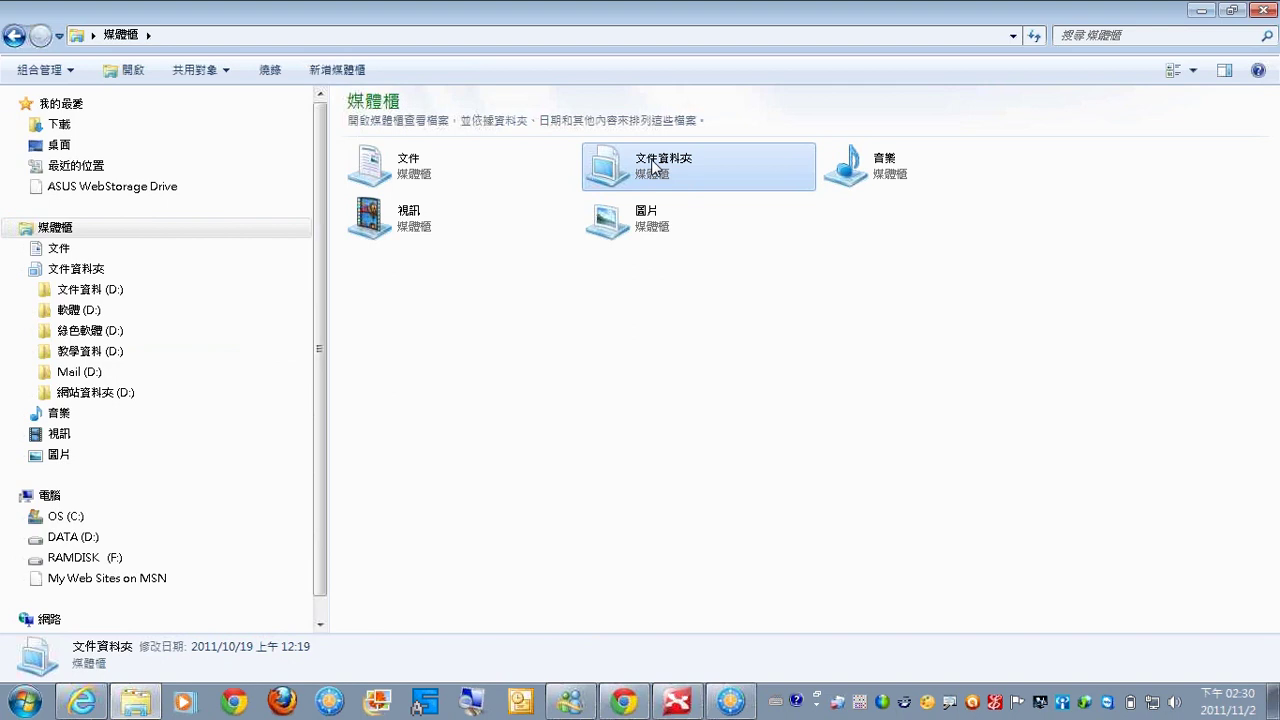
- Open the 文件 library and view the item types that can be created in it without adding any
{"action": "left_click", "coordinate": [465, 178]}
{"action": "left_click", "coordinate": [640, 218]}
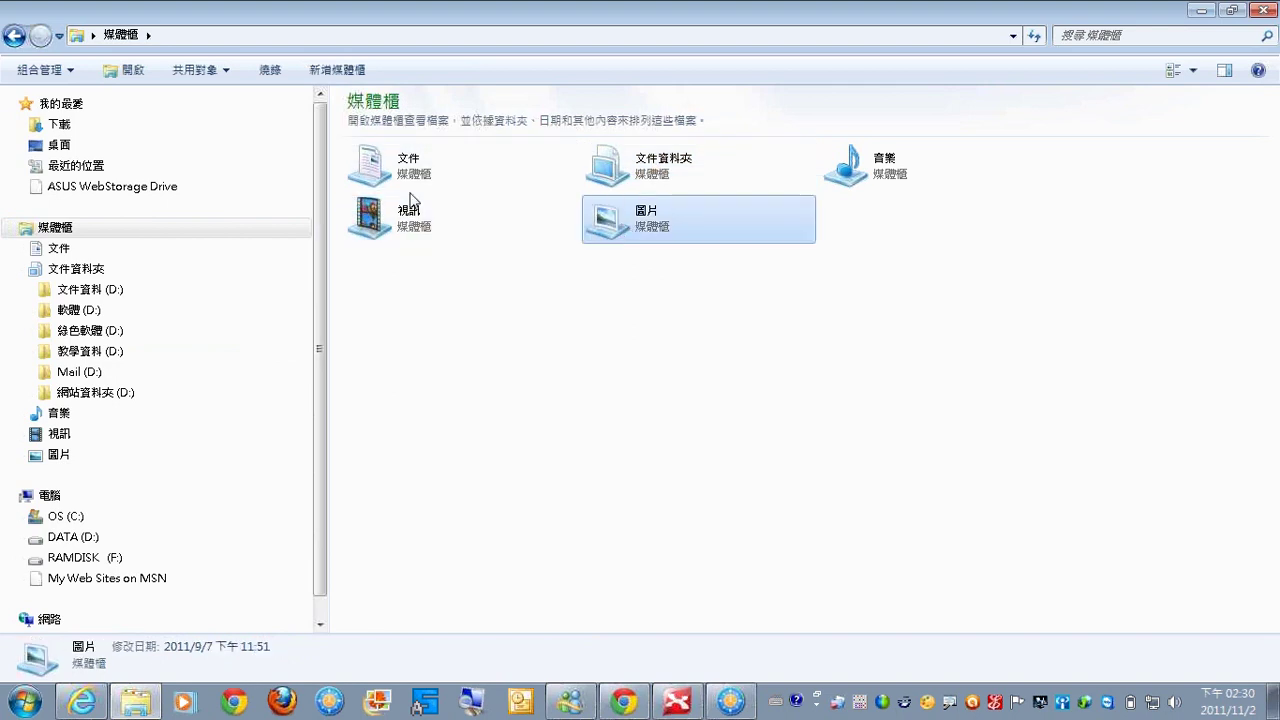
{"action": "left_click", "coordinate": [403, 172]}
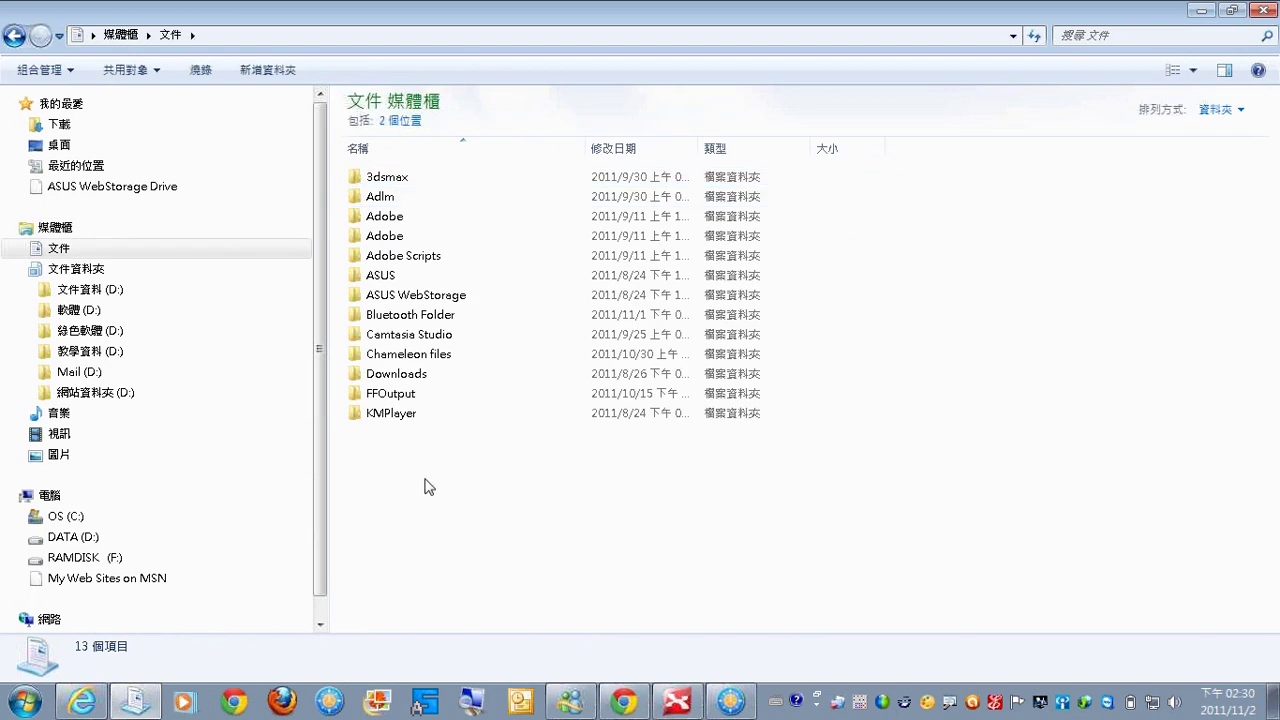
{"action": "right_click", "coordinate": [385, 445]}
{"action": "mouse_move", "coordinate": [438, 405]}
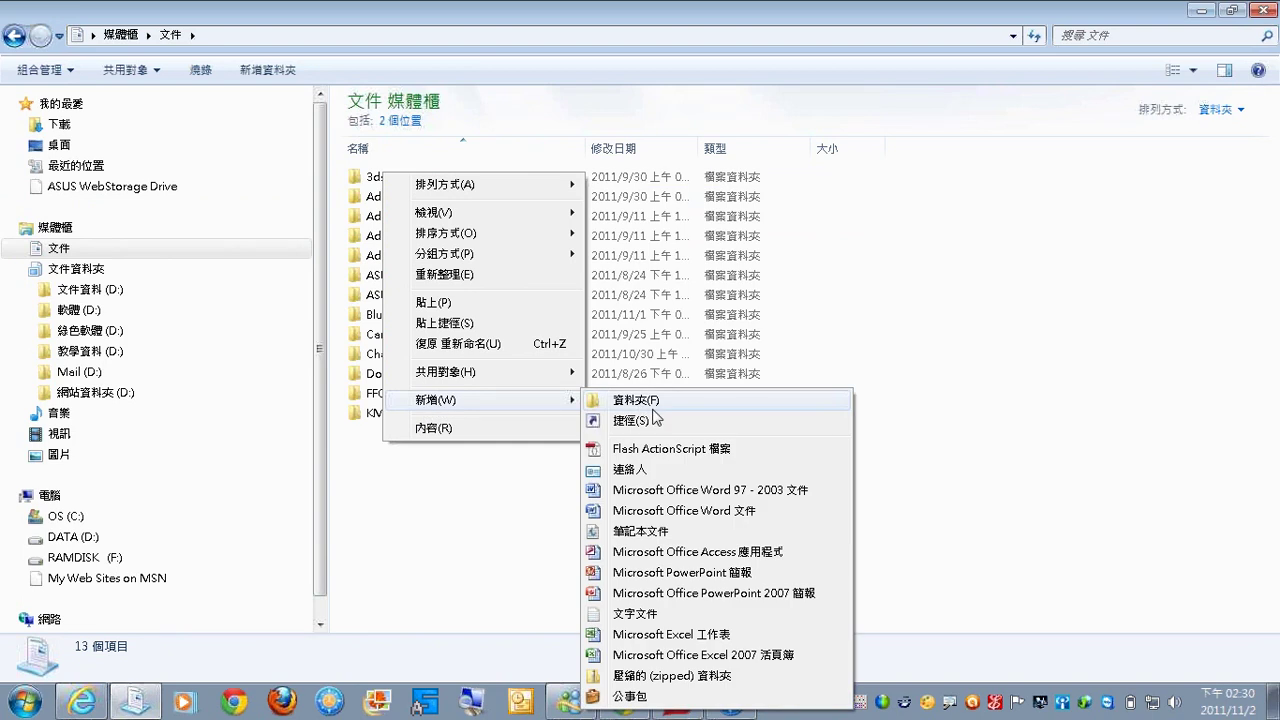
{"action": "left_click", "coordinate": [500, 480]}
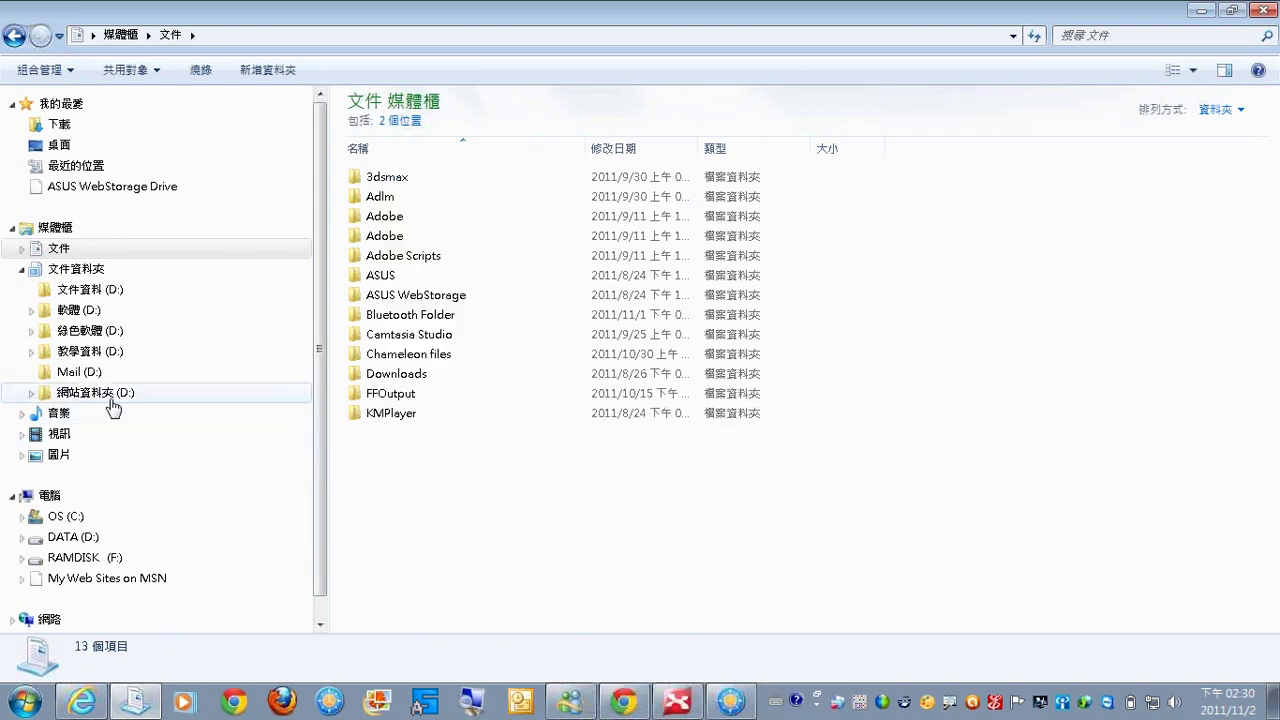
- Open the 綠色軟體 folder on DATA (D:) and view, magnified, the libraries it can be added to
{"action": "left_click", "coordinate": [89, 314]}
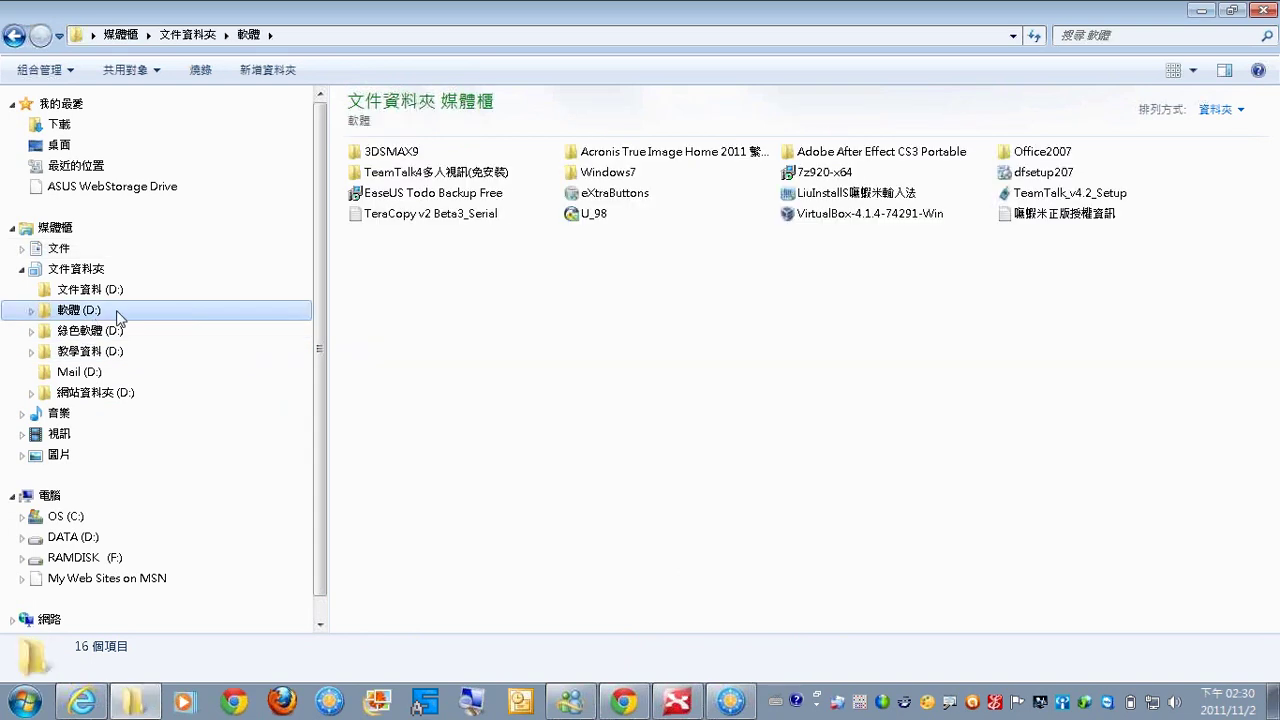
{"action": "left_click", "coordinate": [62, 538]}
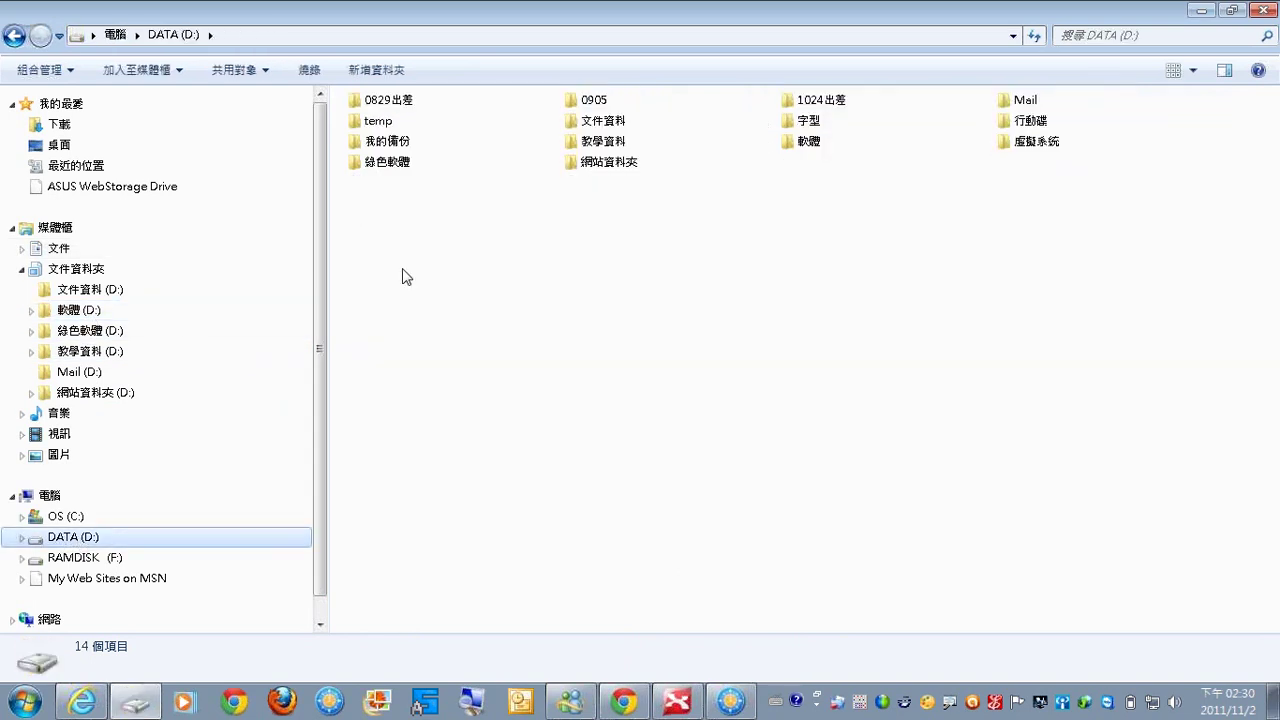
{"action": "double_click", "coordinate": [403, 164]}
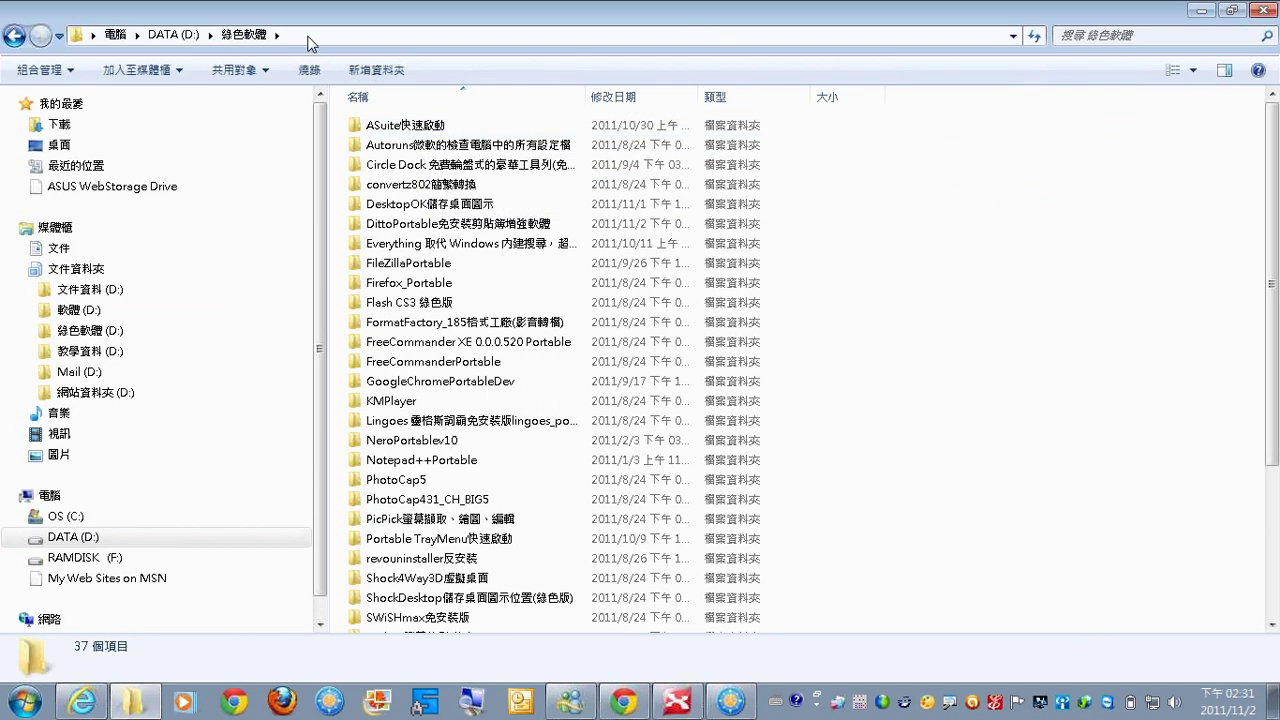
{"action": "key", "text": "super+plus"}
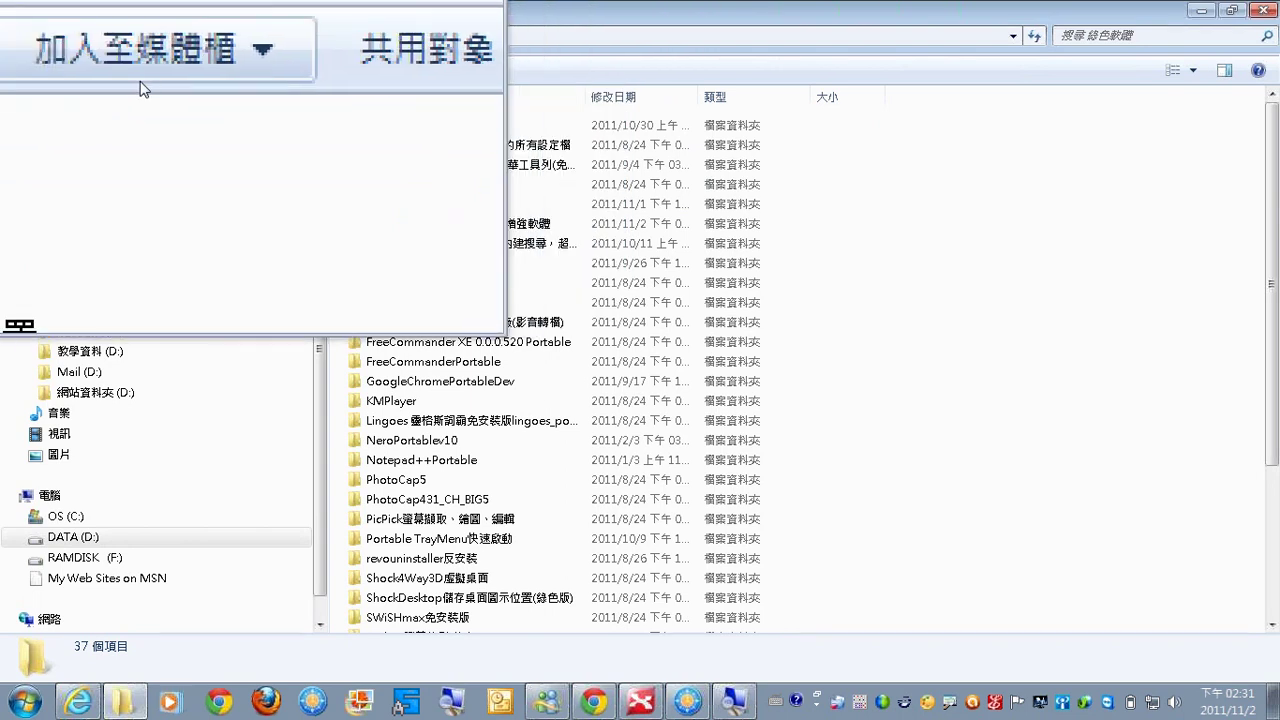
{"action": "left_click", "coordinate": [155, 88]}
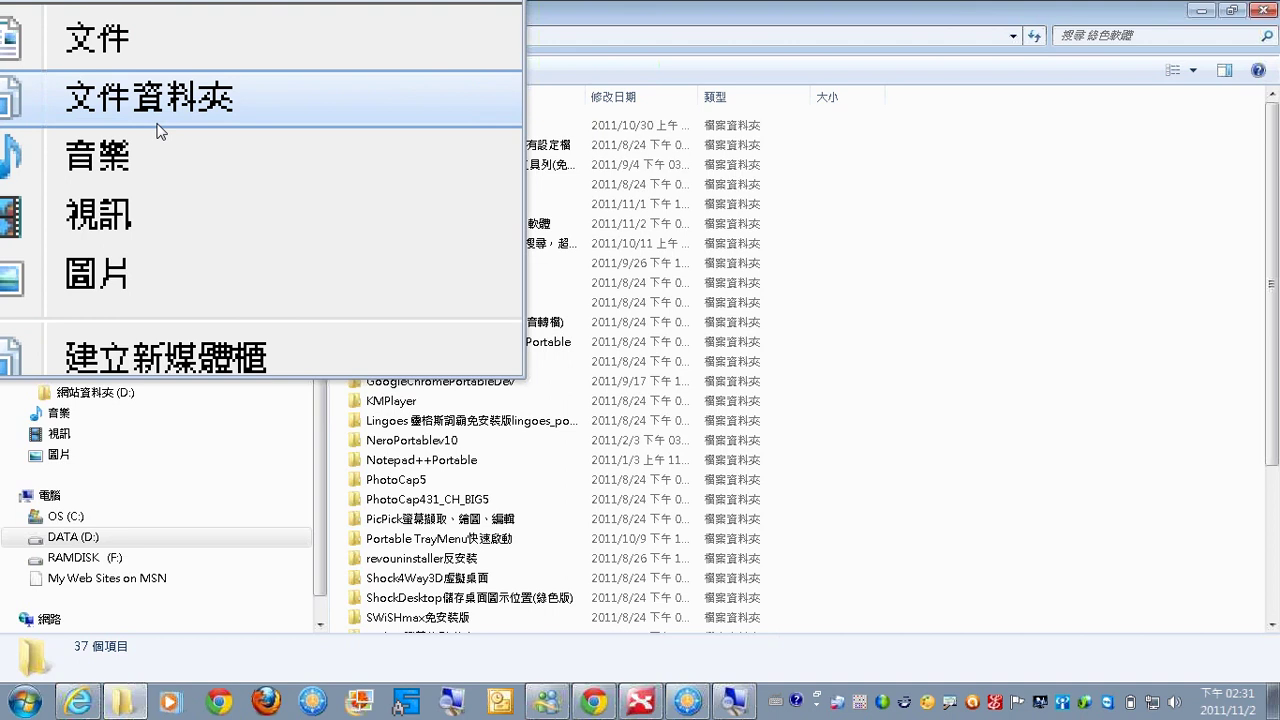
{"action": "key", "text": "super+Escape"}
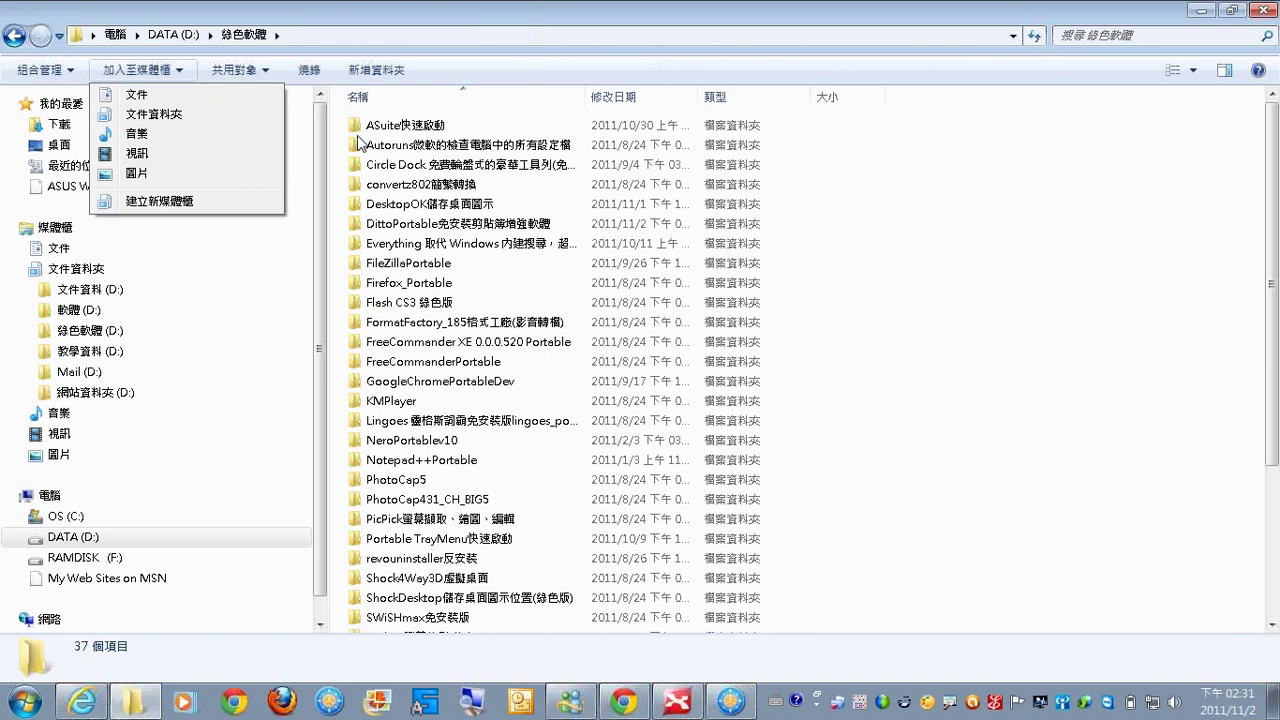
- Switch back to XMind and undo the accidental text entry in the 善用媒體櫃 topic
{"action": "left_click", "coordinate": [679, 703]}
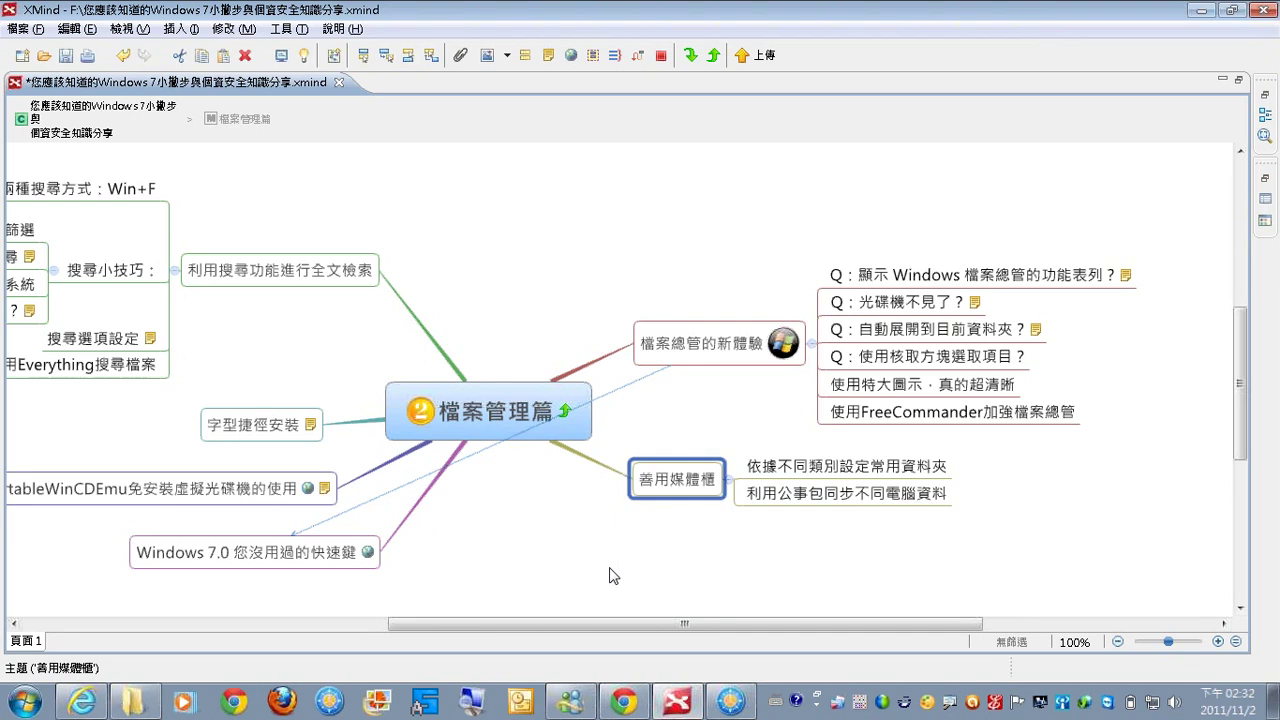
{"action": "type", "text": "m"}
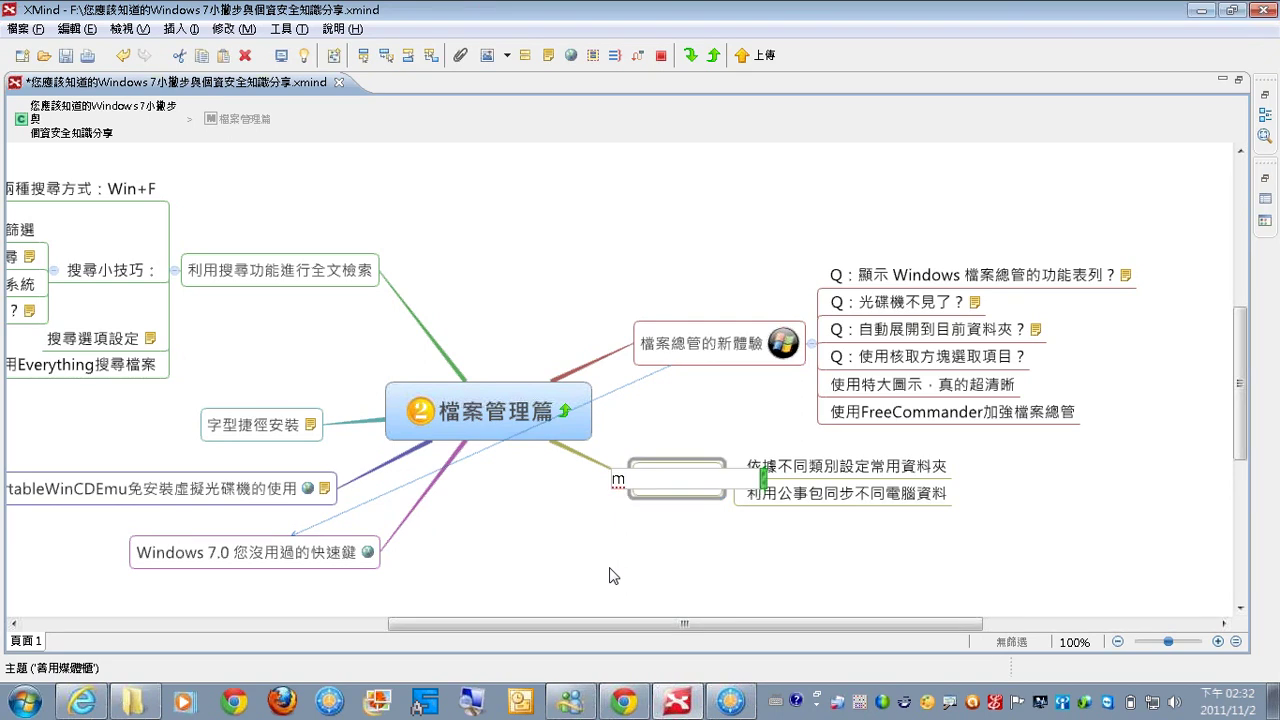
{"action": "key", "text": "ctrl+z"}
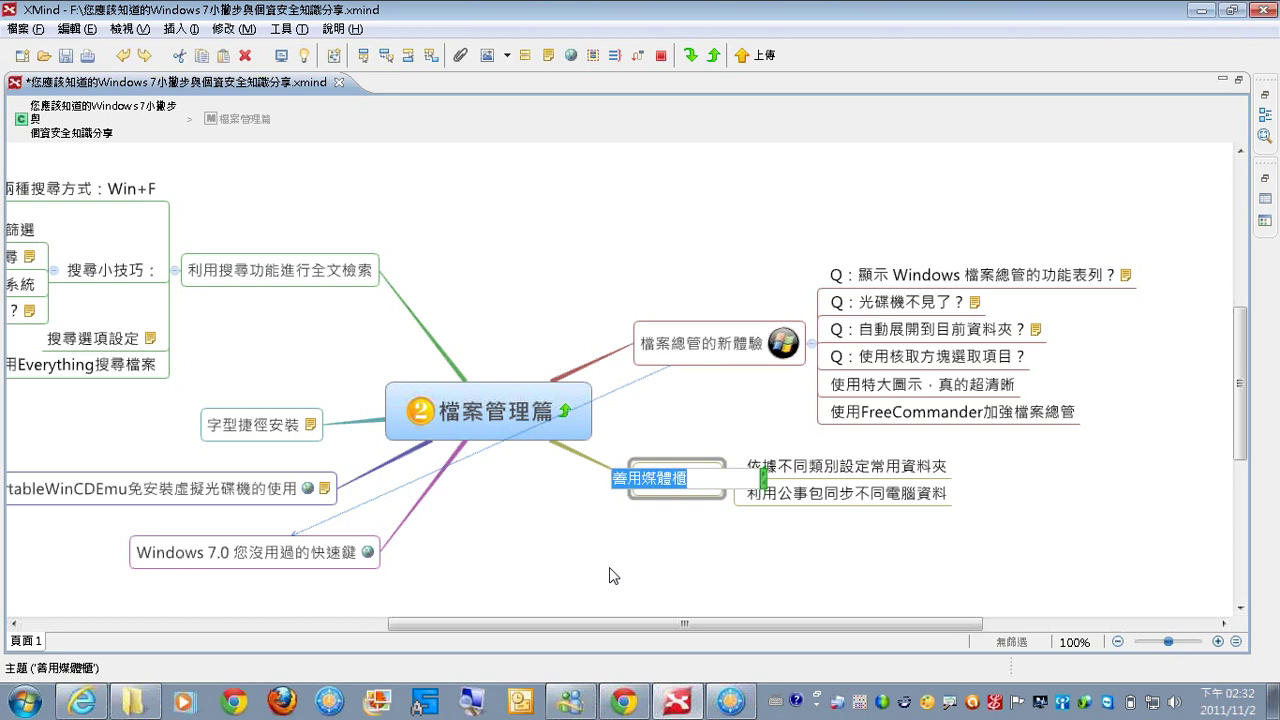
- Minimize XMind and the other open windows to reach the desktop
{"action": "left_click", "coordinate": [1199, 10]}
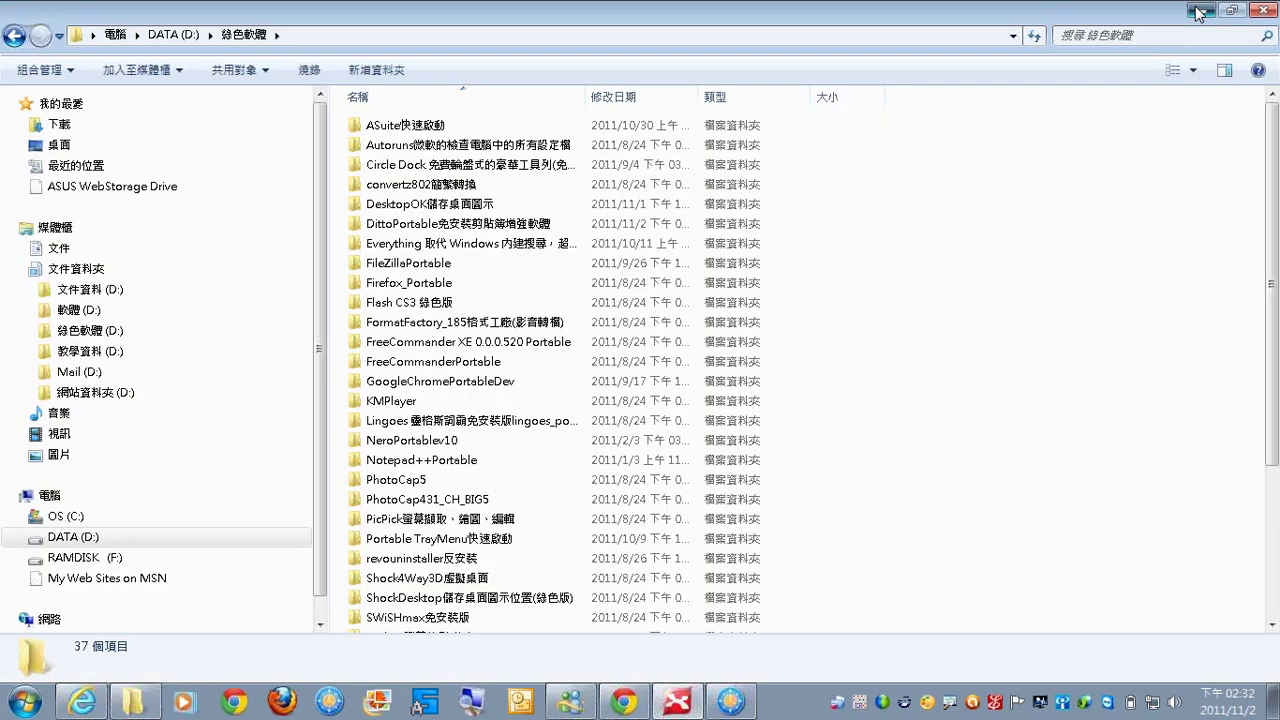
{"action": "left_click", "coordinate": [1199, 10]}
{"action": "left_click", "coordinate": [1199, 10]}
{"action": "left_click", "coordinate": [1199, 10]}
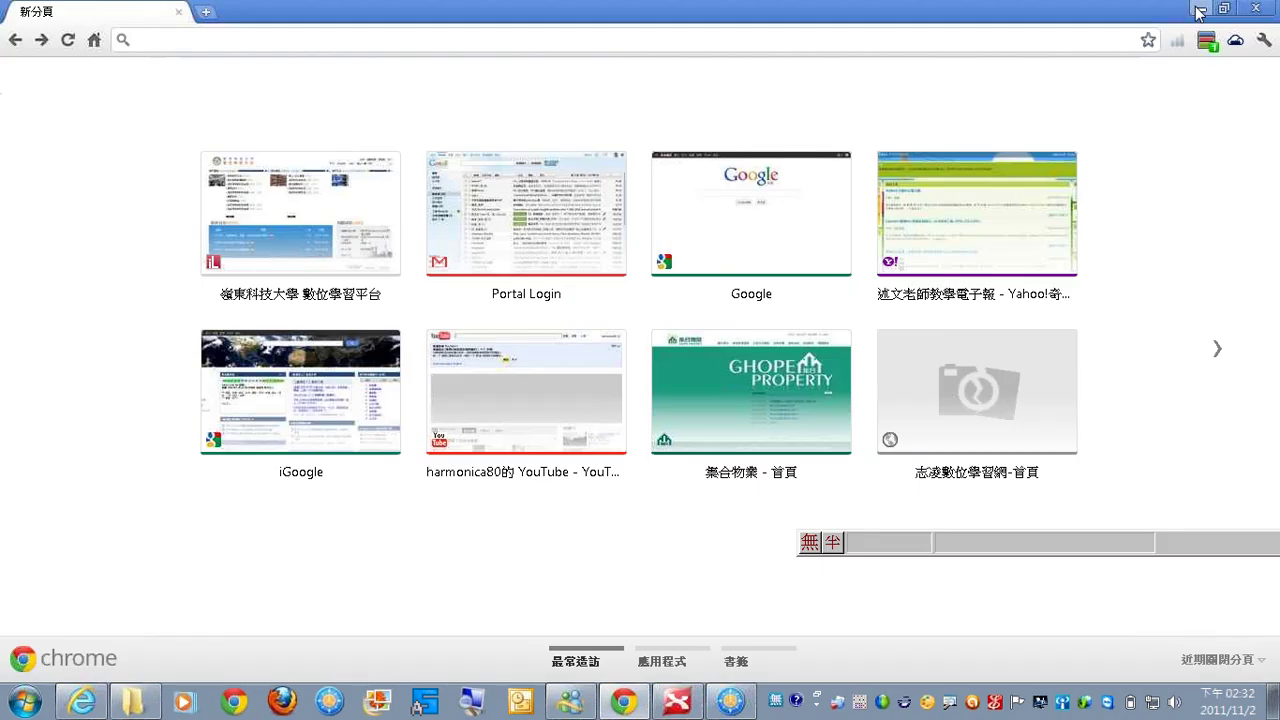
{"action": "left_click", "coordinate": [1199, 10]}
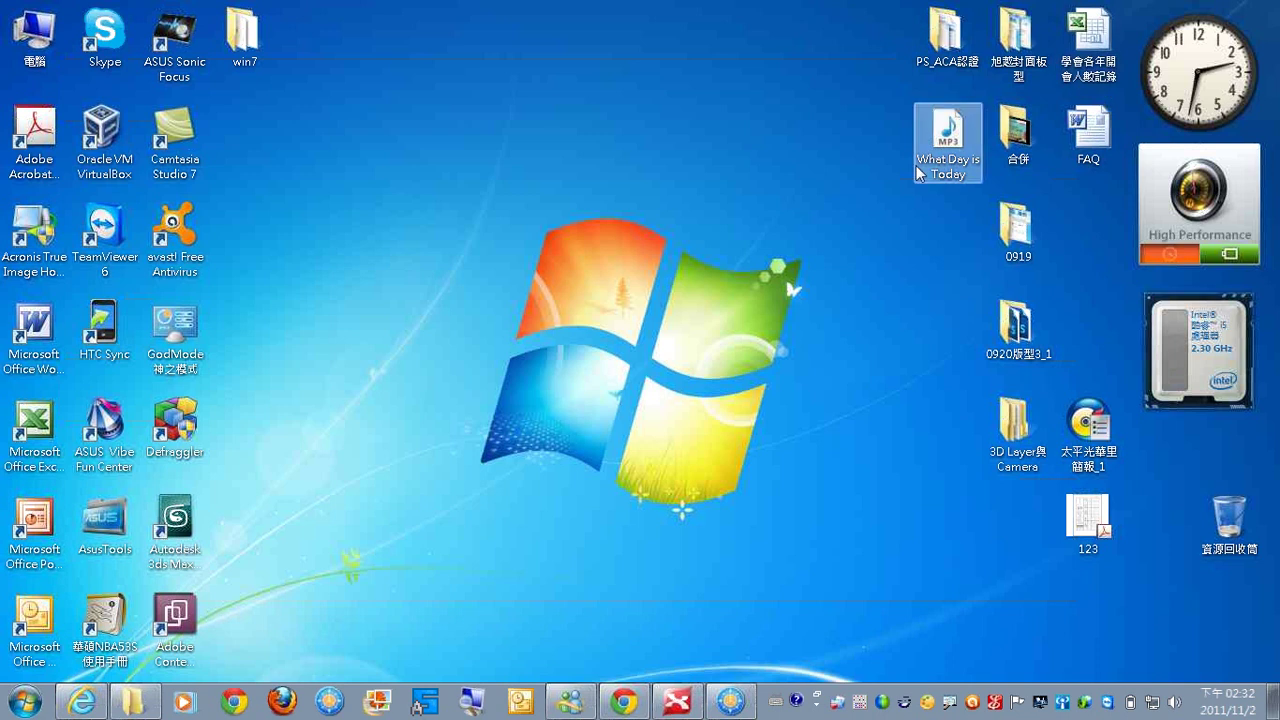
- Switch back to XMind and select the 利用搜尋功能進行全文檢索 topic with its search subtopics in view
{"action": "mouse_move", "coordinate": [685, 703]}
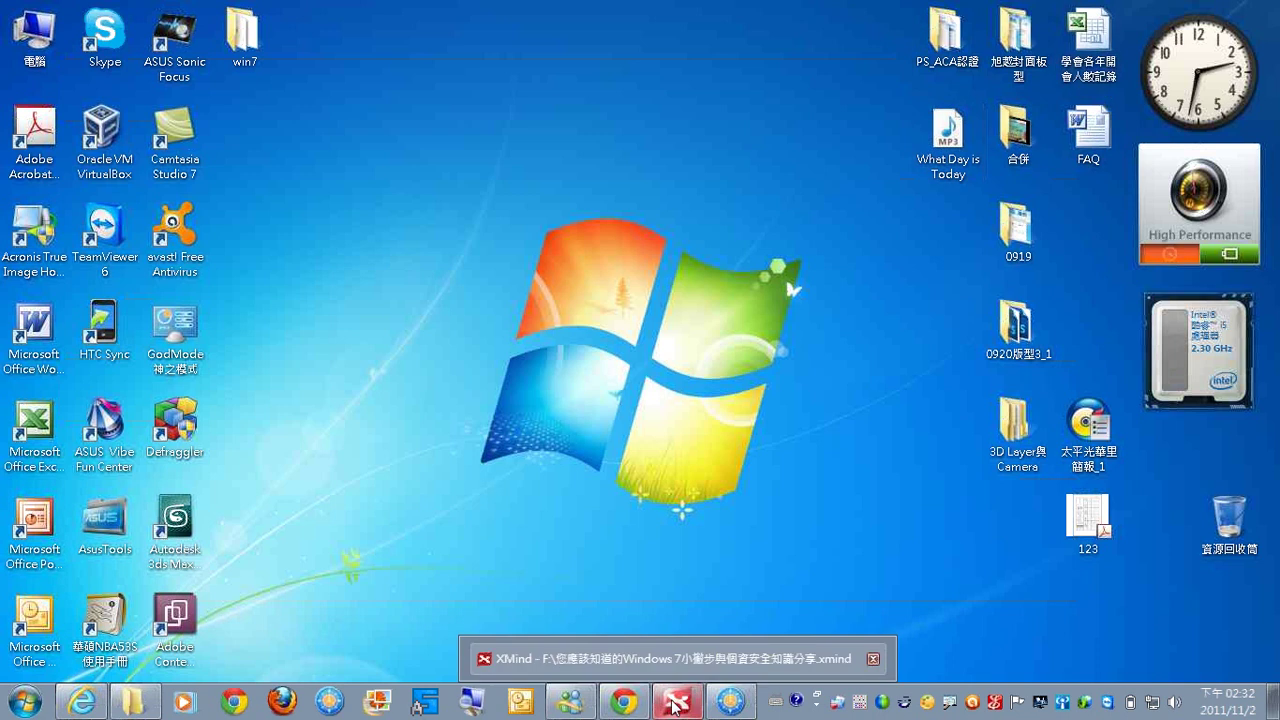
{"action": "left_click", "coordinate": [685, 703]}
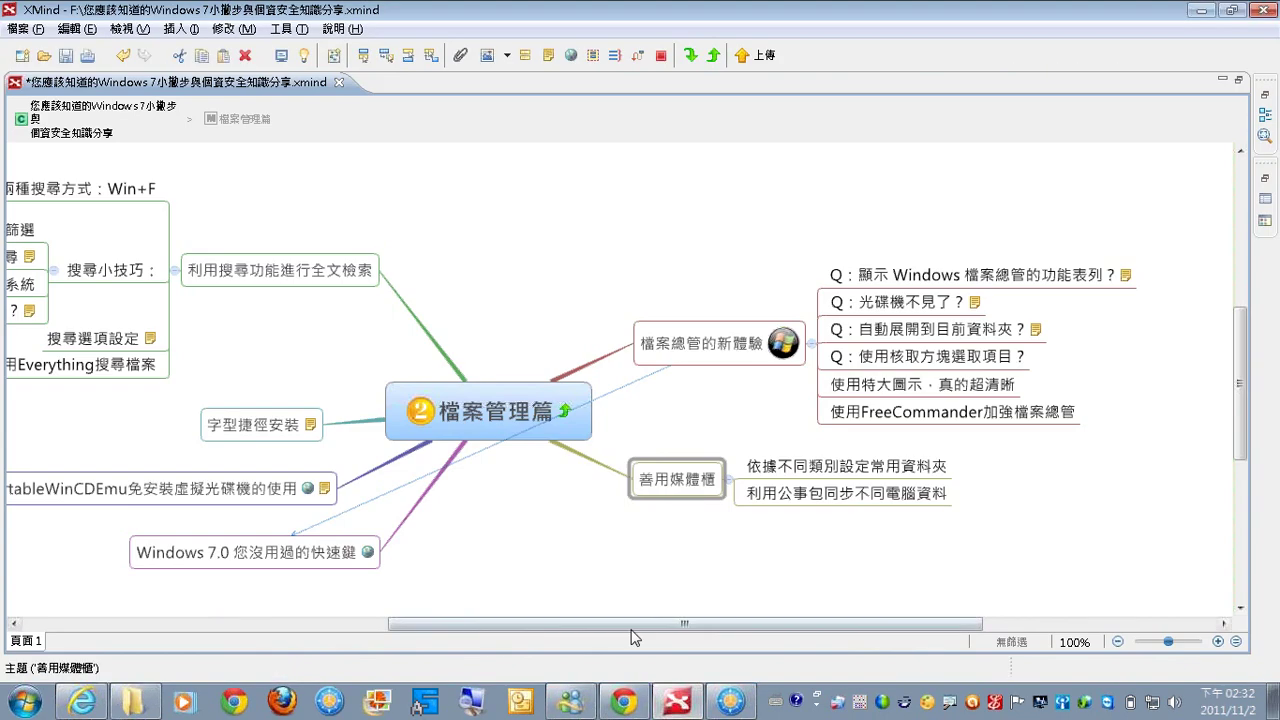
{"action": "left_click_drag", "start_coordinate": [640, 623], "coordinate": [515, 658]}
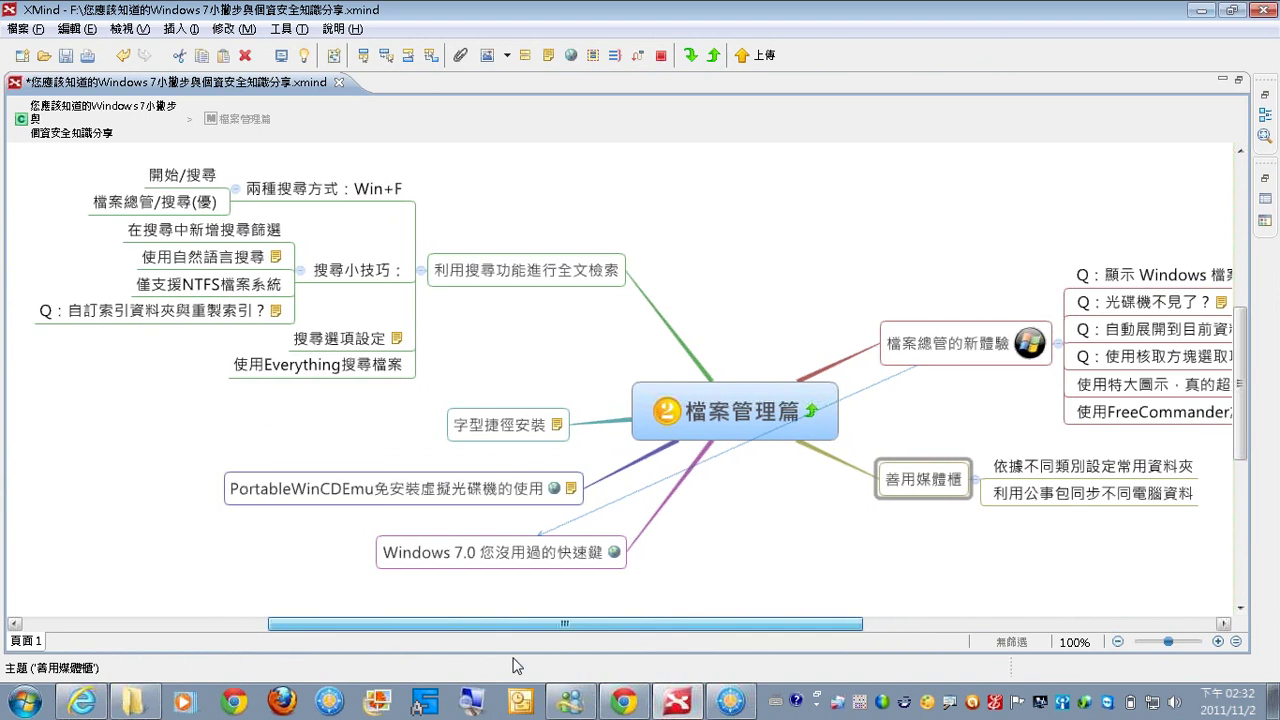
{"action": "left_click", "coordinate": [440, 277]}
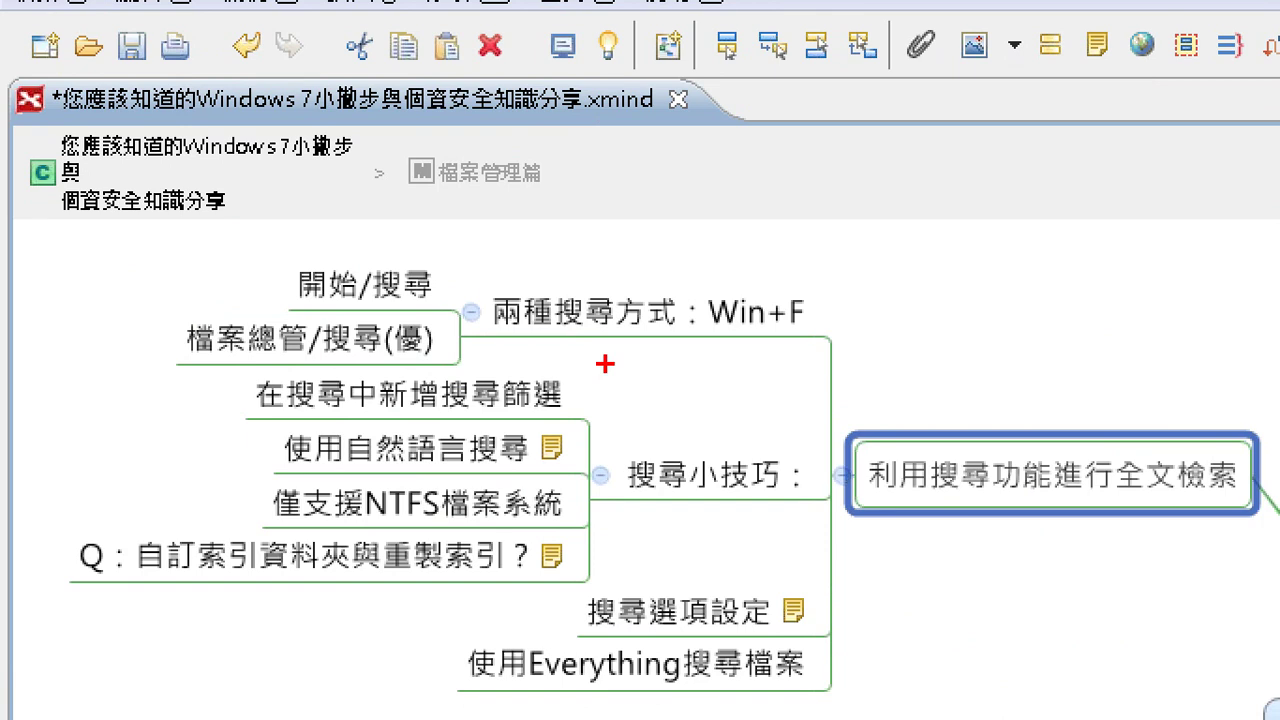
- Magnify the search subtopics and mark 開始/搜尋 and 檔案總管/搜尋(優) with red check marks and a circle
{"action": "left_click_drag", "start_coordinate": [308, 224], "coordinate": [370, 194]}
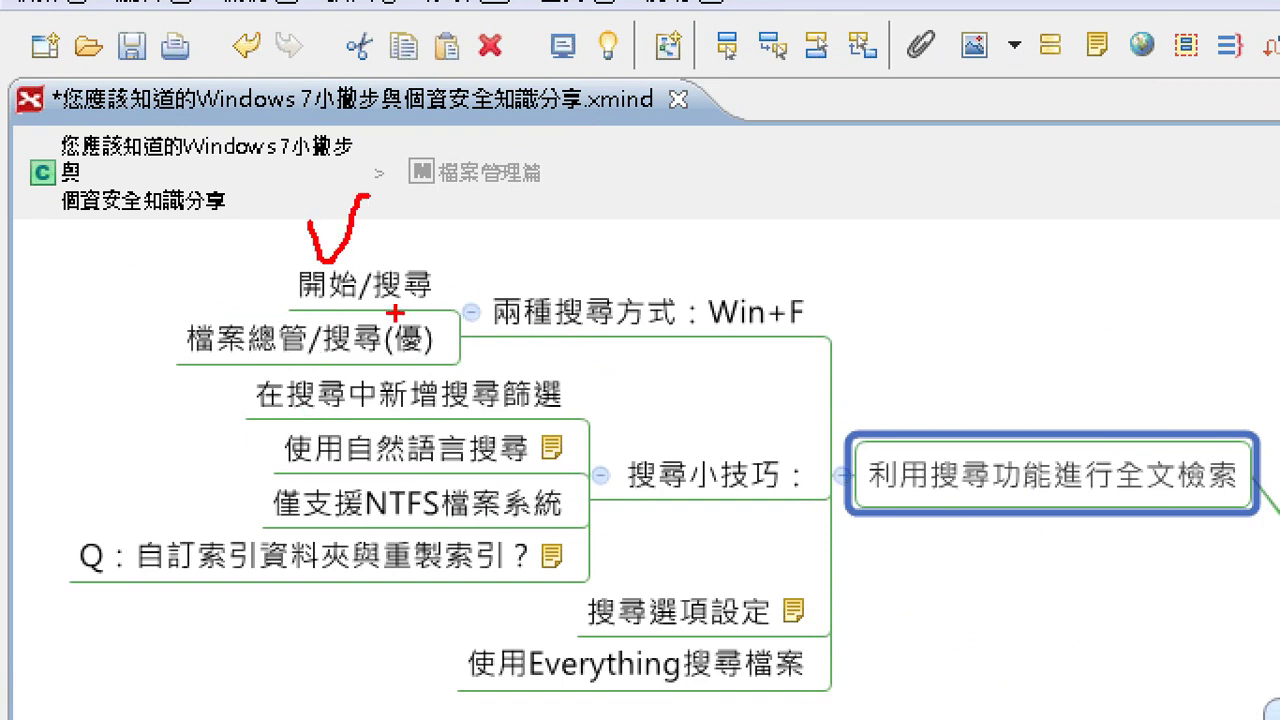
{"action": "left_click_drag", "start_coordinate": [422, 240], "coordinate": [470, 218]}
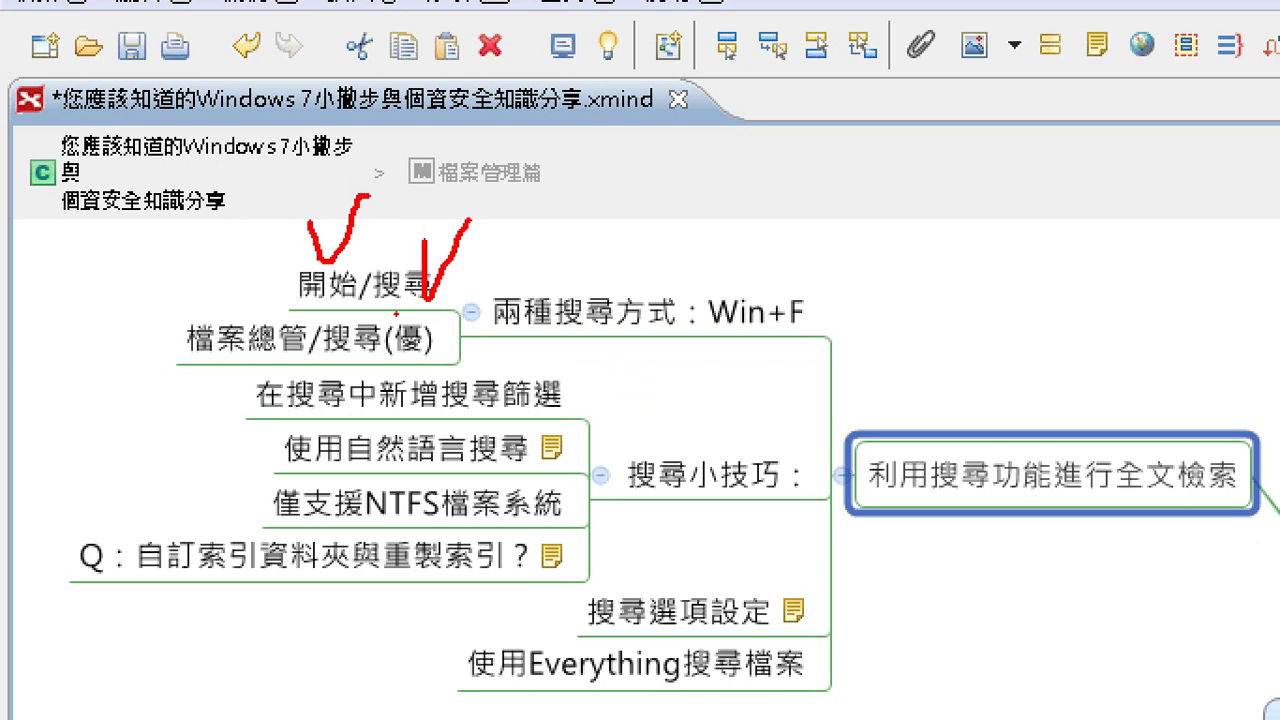
{"action": "left_click_drag", "start_coordinate": [440, 317], "coordinate": [490, 302]}
{"action": "mouse_move", "coordinate": [384, 398]}
{"action": "left_mouse_down"}
{"action": "mouse_move", "coordinate": [240, 400]}
{"action": "mouse_move", "coordinate": [362, 362]}
{"action": "left_mouse_up"}
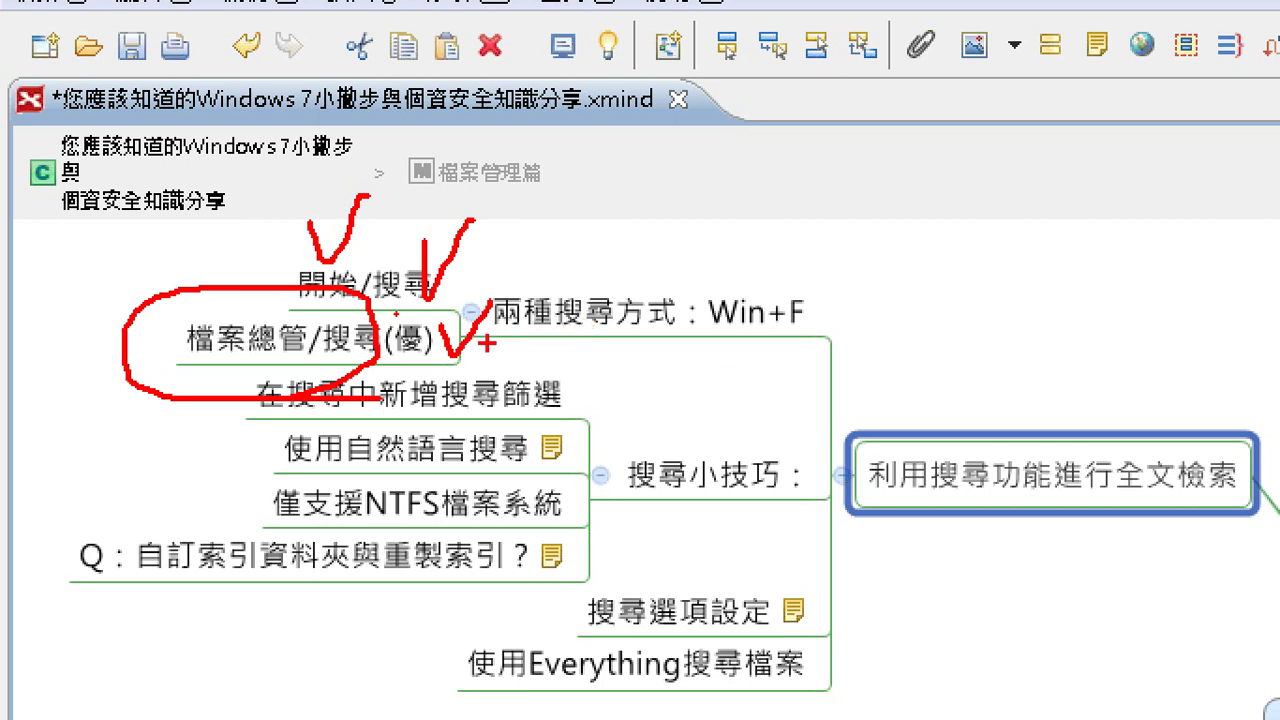
- Underline 兩種搜尋方式：Win+F, draw a check mark and an E above it, circle the F, and clear the annotations
{"action": "left_click_drag", "start_coordinate": [484, 342], "coordinate": [828, 356]}
{"action": "mouse_move", "coordinate": [701, 215]}
{"action": "left_mouse_down"}
{"action": "mouse_move", "coordinate": [708, 226]}
{"action": "mouse_move", "coordinate": [783, 164]}
{"action": "mouse_move", "coordinate": [906, 170]}
{"action": "left_mouse_up"}
{"action": "left_click_drag", "start_coordinate": [826, 176], "coordinate": [908, 242]}
{"action": "left_click_drag", "start_coordinate": [832, 197], "coordinate": [910, 197]}
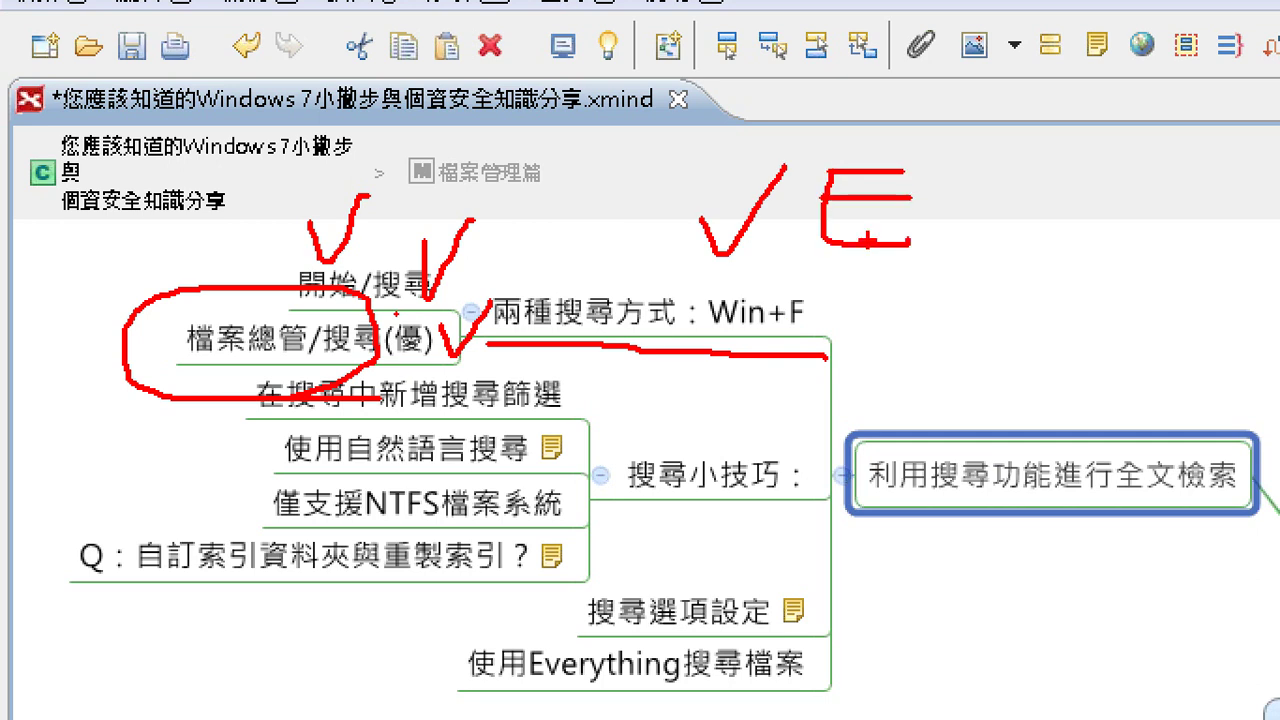
{"action": "mouse_move", "coordinate": [837, 340]}
{"action": "left_mouse_down"}
{"action": "mouse_move", "coordinate": [846, 330]}
{"action": "mouse_move", "coordinate": [822, 352]}
{"action": "left_mouse_up"}
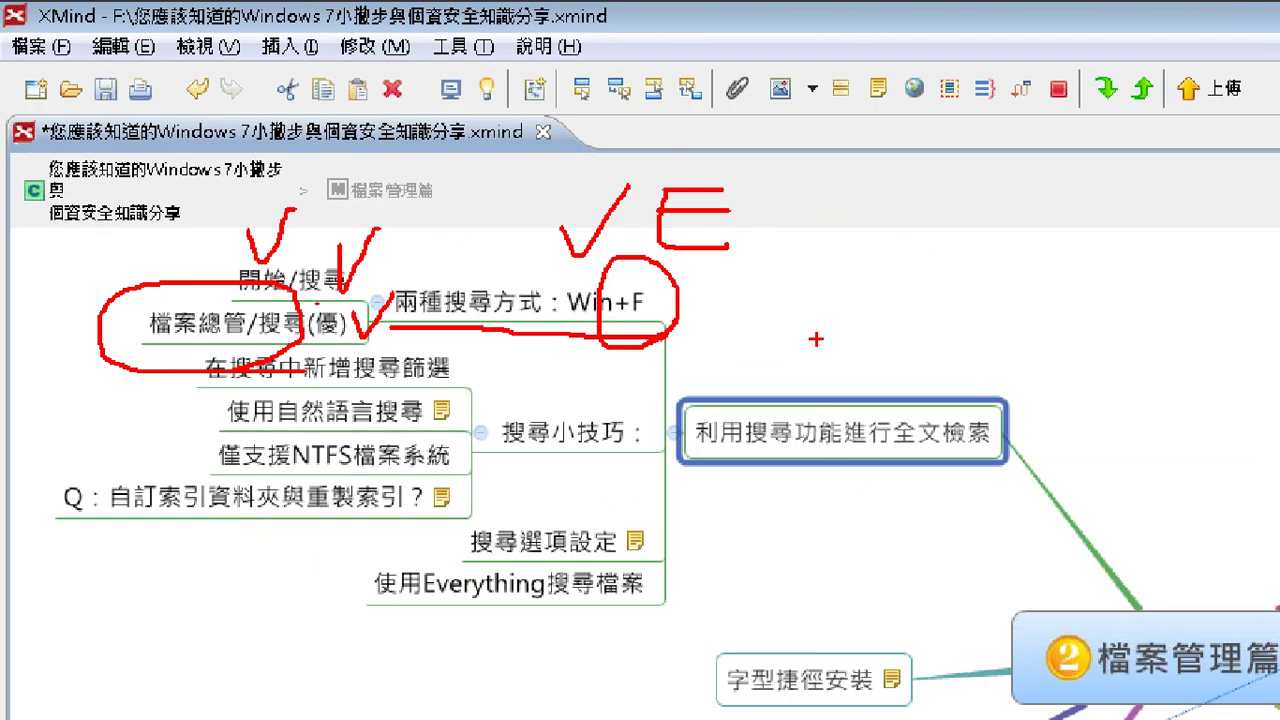
{"action": "key", "text": "Escape"}
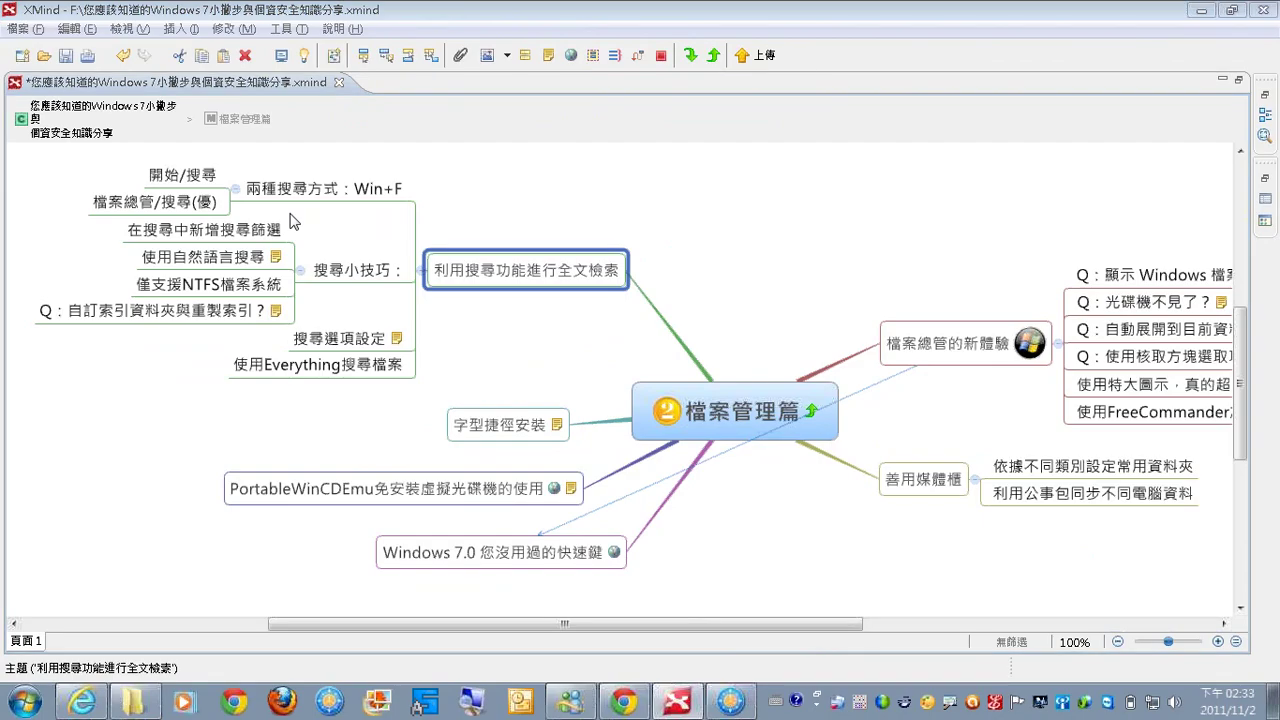
- Open the Windows 搜尋結果 window, circle its search box in red, and clear the mark
{"action": "key", "text": "super+f"}
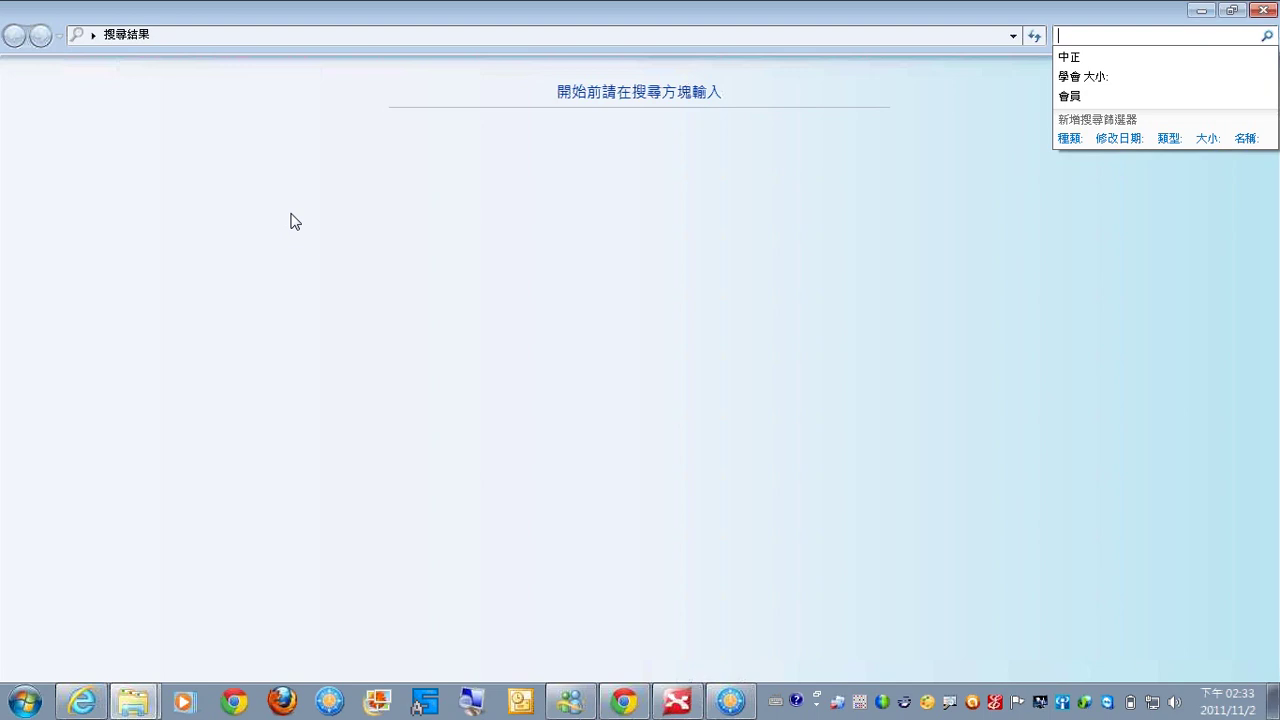
{"action": "key", "text": "ctrl+2"}
{"action": "mouse_move", "coordinate": [1087, 76]}
{"action": "left_mouse_down"}
{"action": "mouse_move", "coordinate": [1120, 2]}
{"action": "mouse_move", "coordinate": [1165, 122]}
{"action": "mouse_move", "coordinate": [994, 140]}
{"action": "left_mouse_up"}
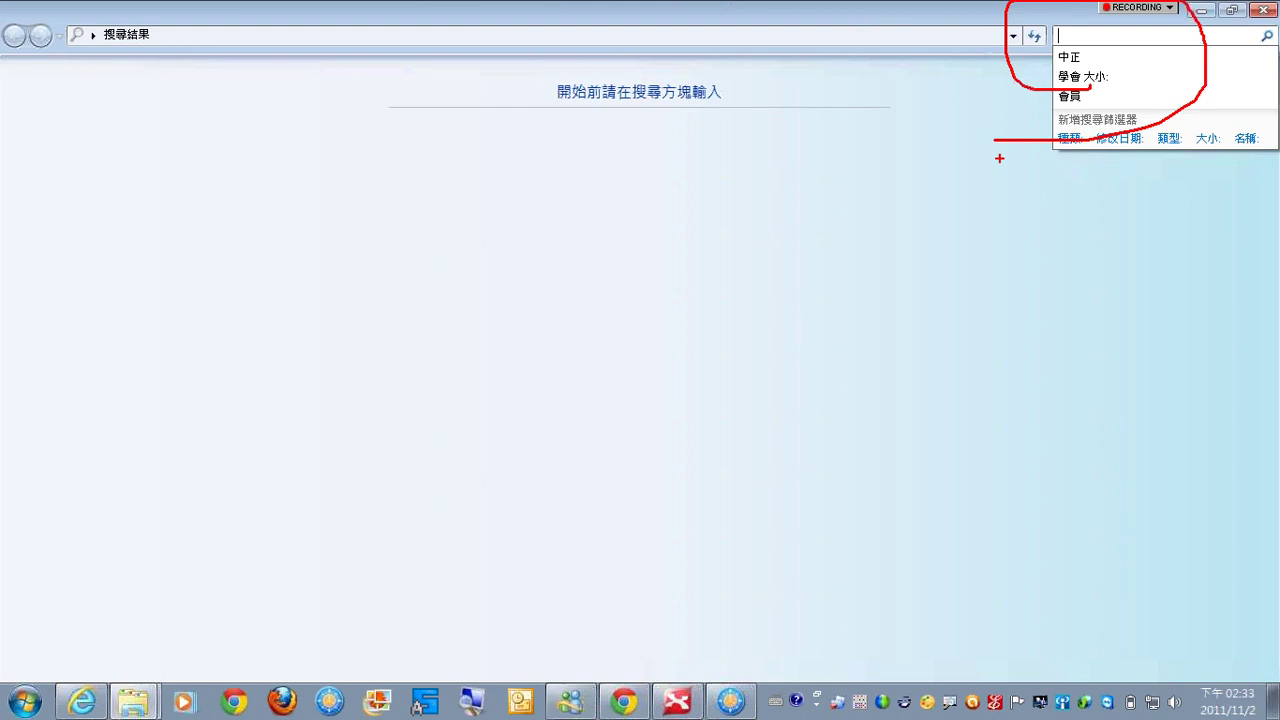
{"action": "key", "text": "Escape"}
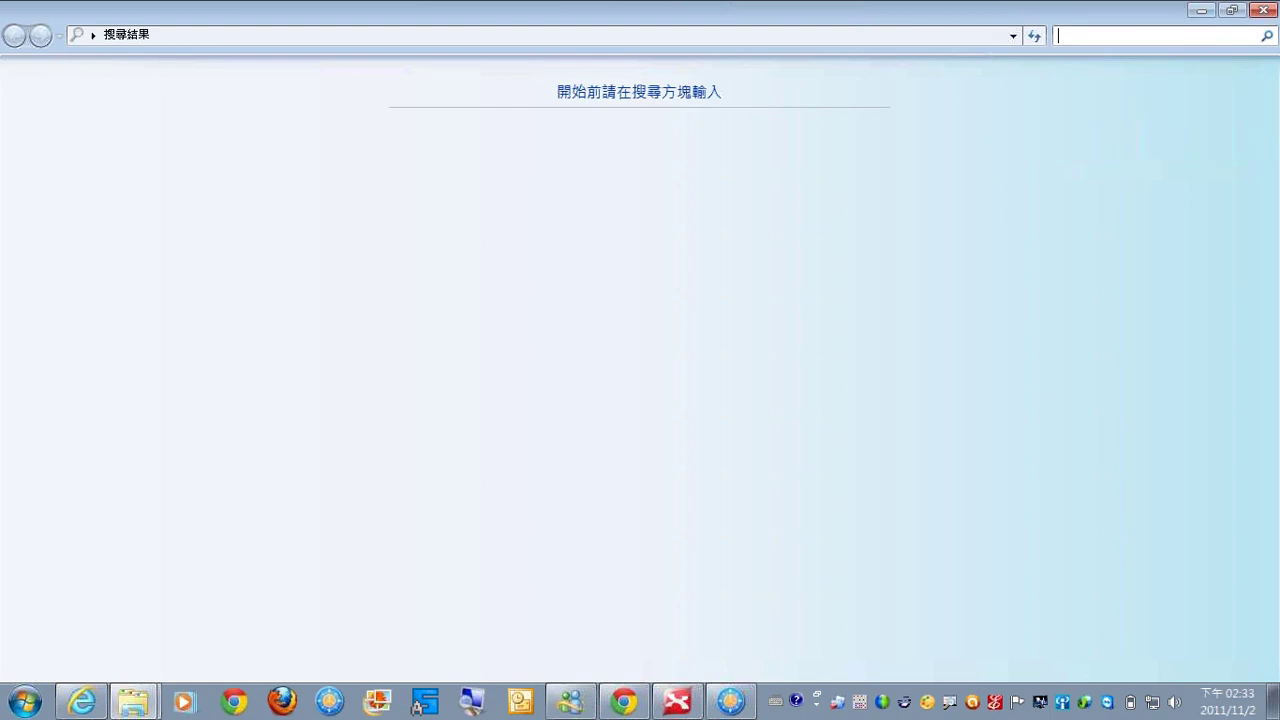
- Show the program and file search field of the Start menu, and run the recent search 中正 in the 搜尋結果 window
{"action": "left_click", "coordinate": [24, 700]}
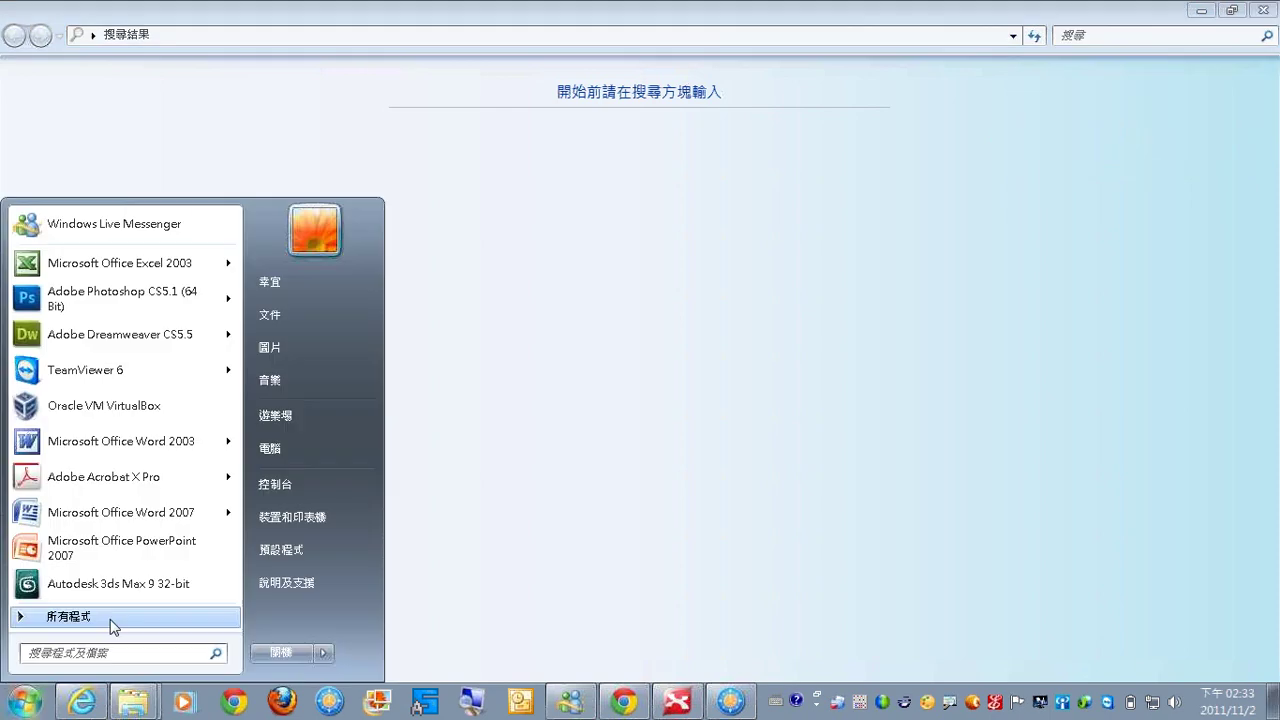
{"action": "left_click", "coordinate": [144, 655]}
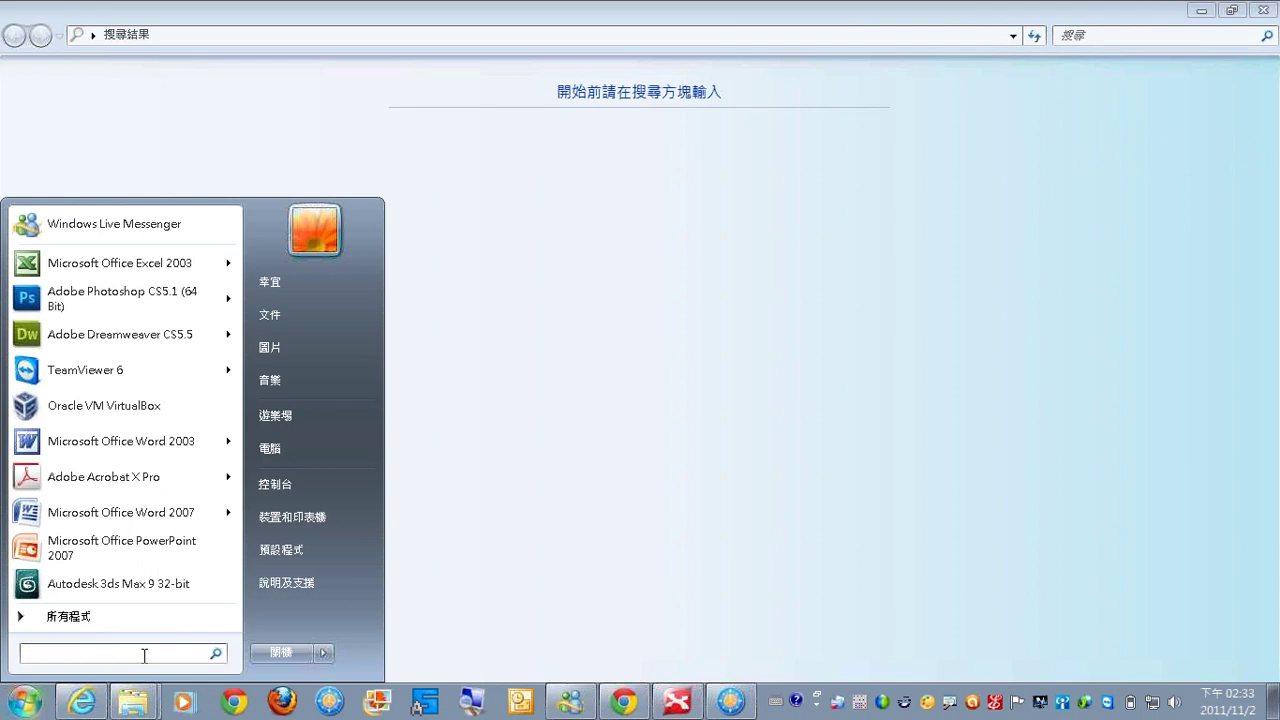
{"action": "left_click", "coordinate": [1077, 35]}
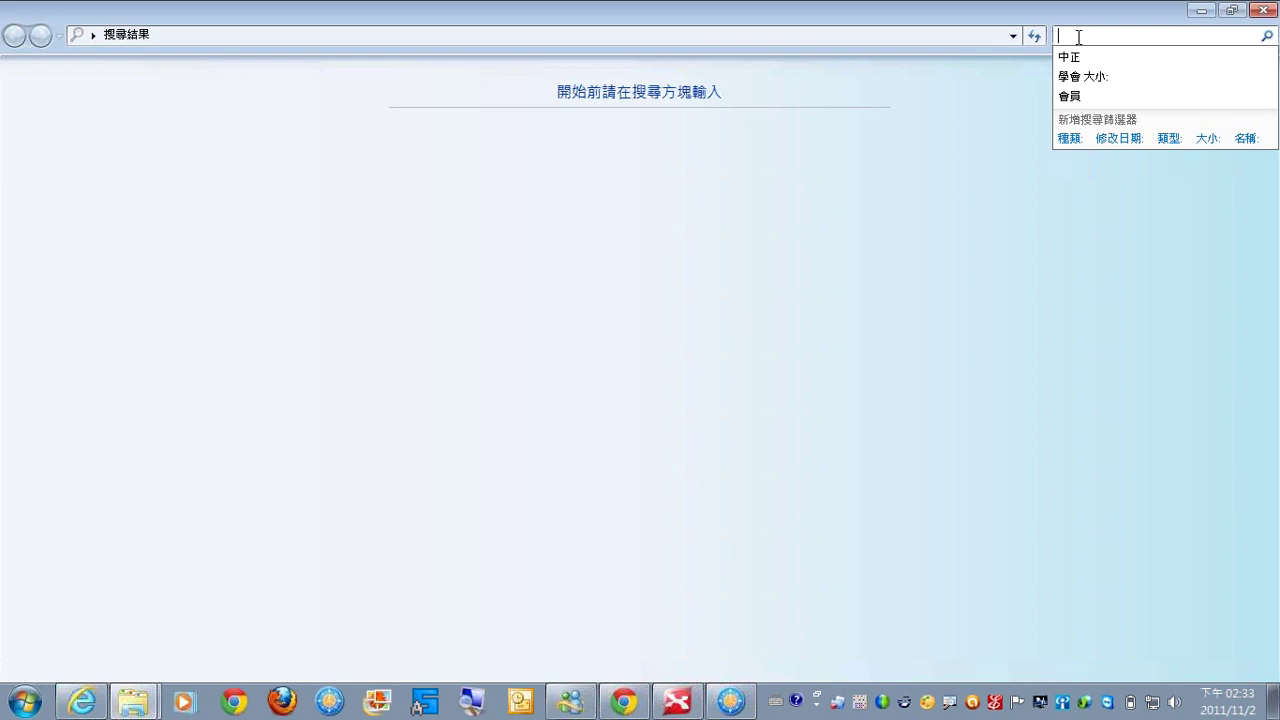
{"action": "left_click", "coordinate": [1078, 60]}
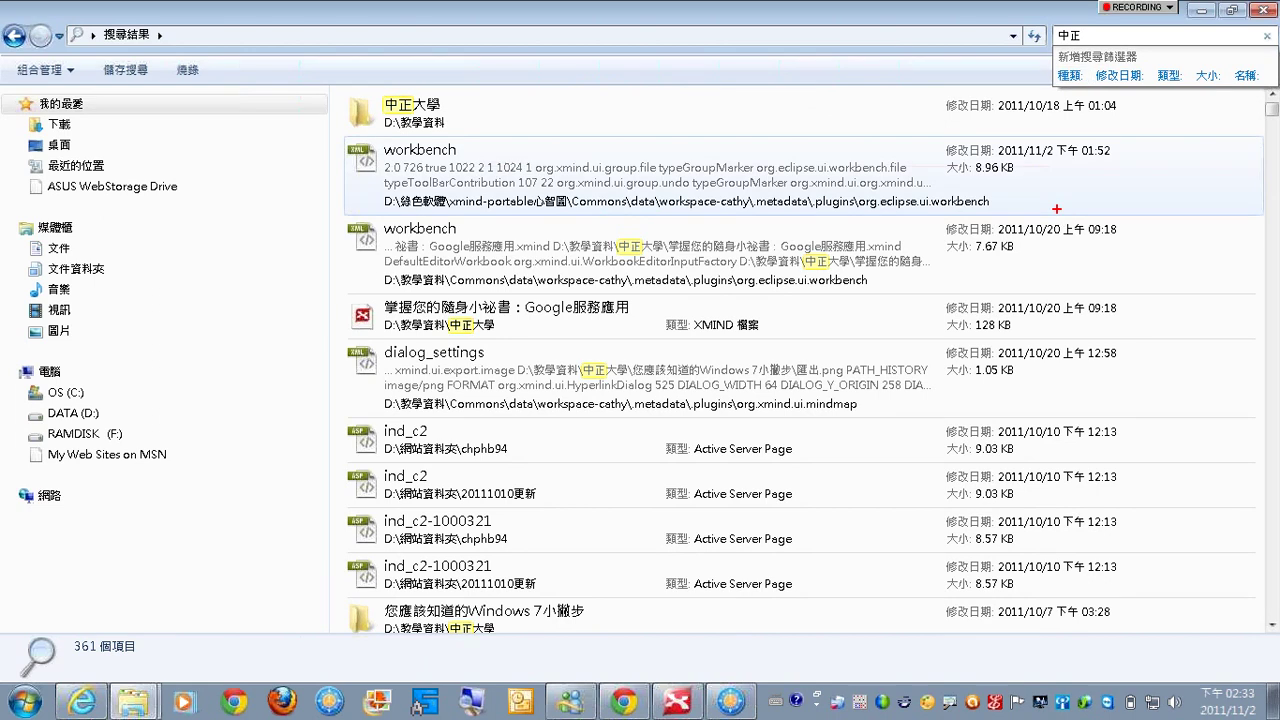
- Magnify the search box, circle the 新增搜尋篩選器 area, and check-mark the 種類, 類型 and 修改日期 filters in red
{"action": "mouse_move", "coordinate": [1084, 104]}
{"action": "left_mouse_down"}
{"action": "mouse_move", "coordinate": [1052, 104]}
{"action": "mouse_move", "coordinate": [1024, 10]}
{"action": "mouse_move", "coordinate": [1262, 8]}
{"action": "mouse_move", "coordinate": [1058, 98]}
{"action": "left_mouse_up"}
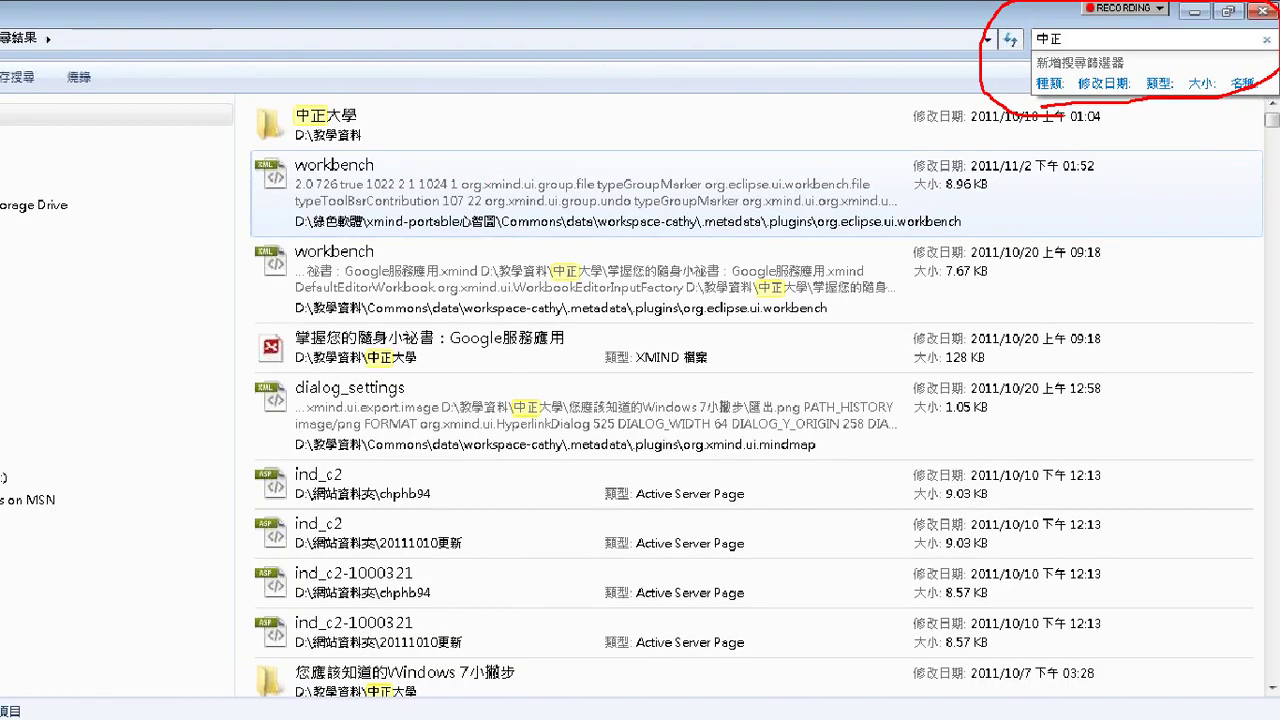
{"action": "left_click", "coordinate": [1040, 232]}
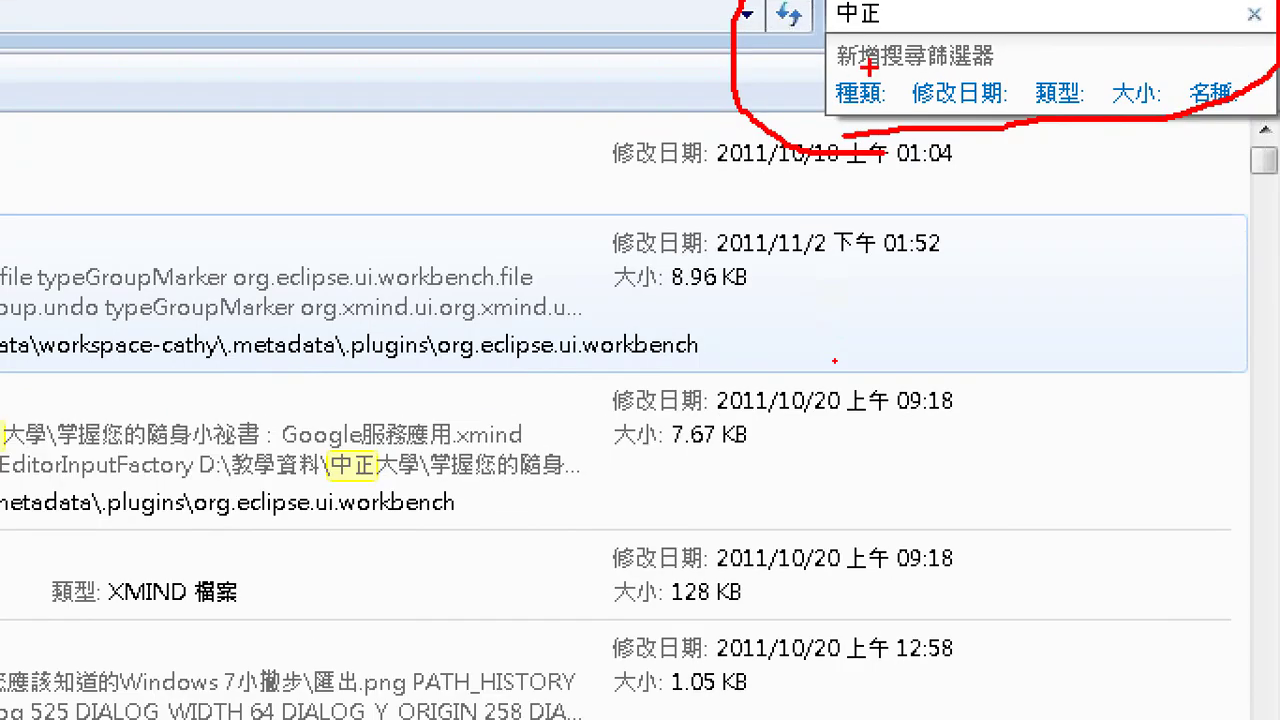
{"action": "left_click_drag", "start_coordinate": [873, 56], "coordinate": [929, 48]}
{"action": "mouse_move", "coordinate": [1042, 52]}
{"action": "left_mouse_down"}
{"action": "mouse_move", "coordinate": [1058, 82]}
{"action": "mouse_move", "coordinate": [1118, 50]}
{"action": "left_mouse_up"}
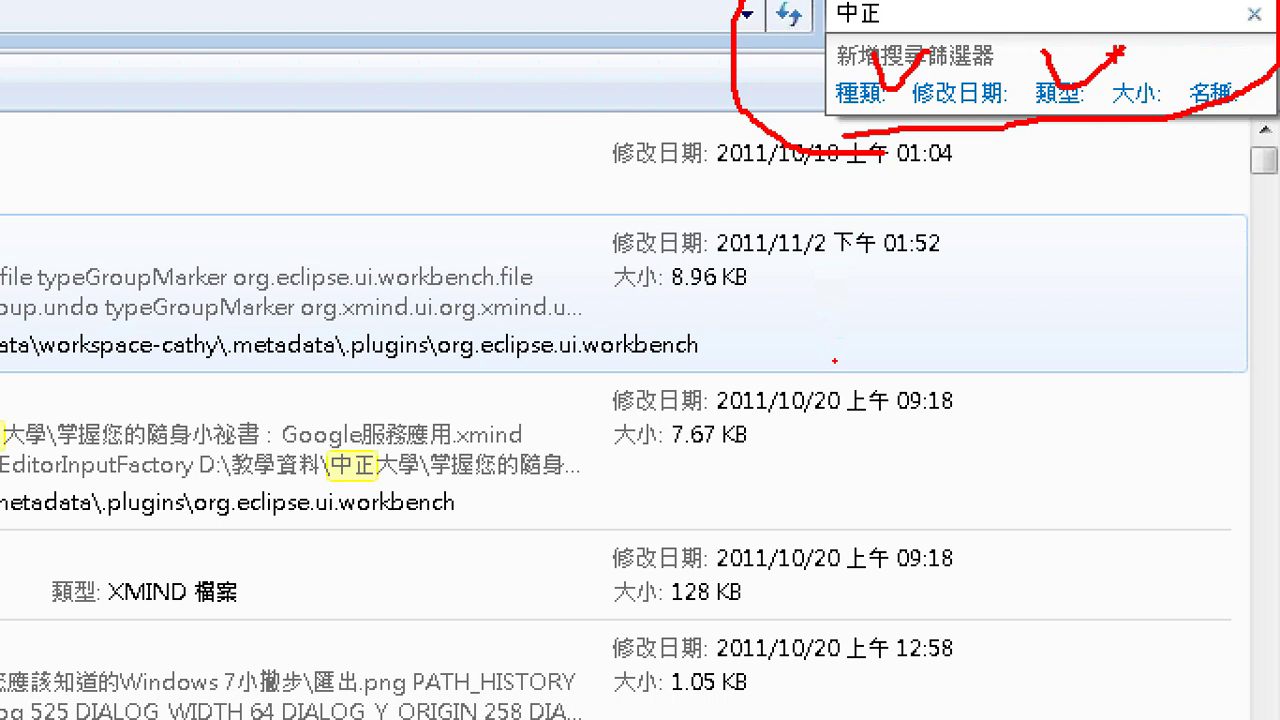
{"action": "left_click_drag", "start_coordinate": [956, 50], "coordinate": [1014, 62]}
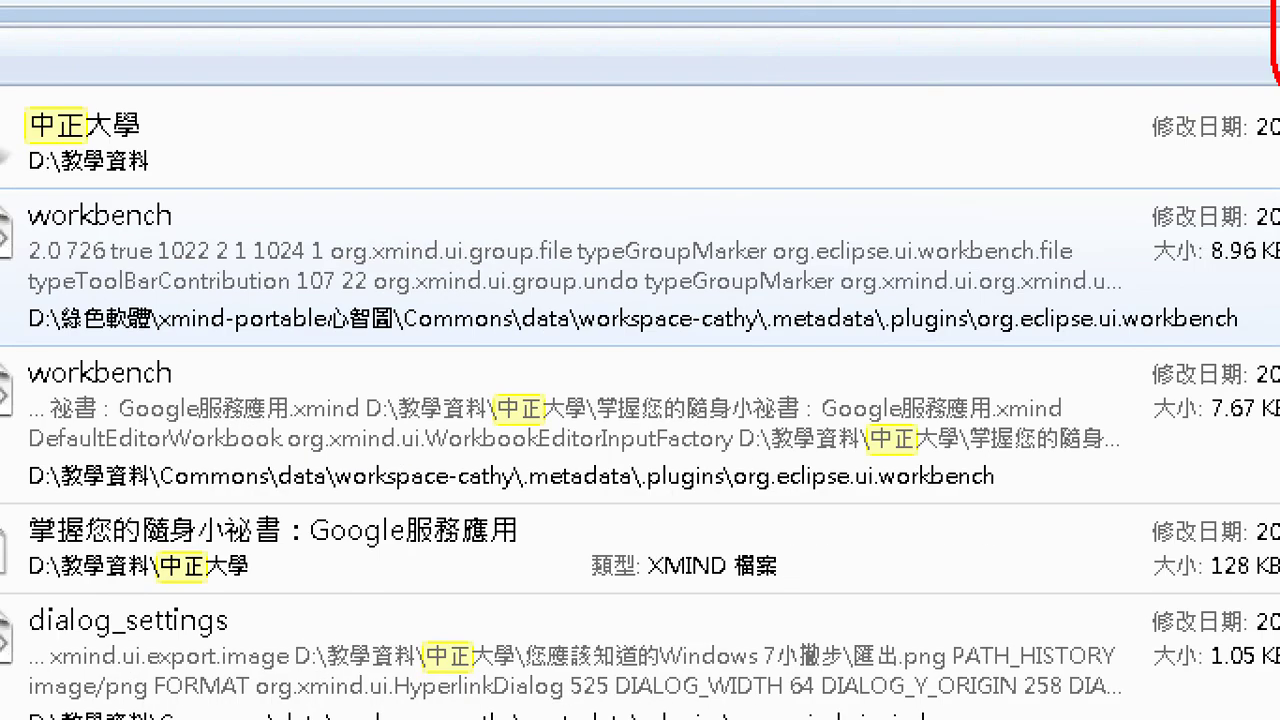
- Mark the 中正大學 folder, underline the workbench file, circle the highlighted 中正 matches in the file contents, and clear the annotations
{"action": "left_click_drag", "start_coordinate": [49, 54], "coordinate": [151, 4]}
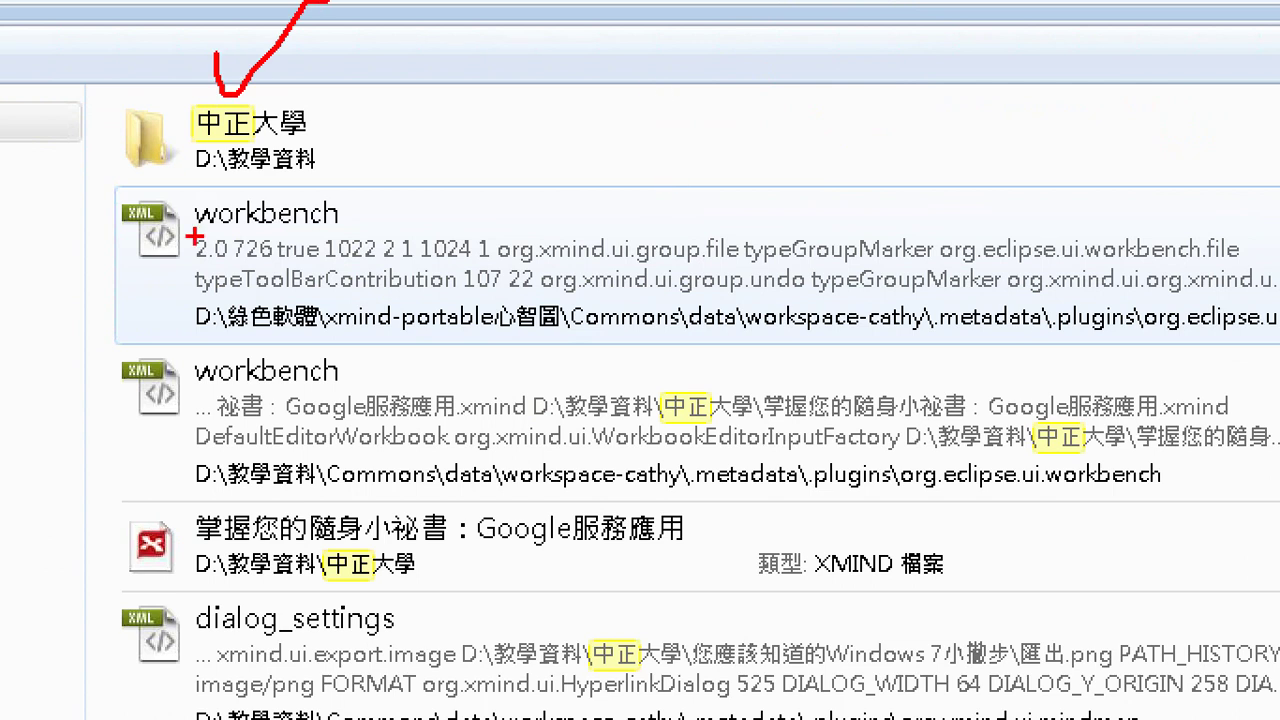
{"action": "left_click_drag", "start_coordinate": [184, 238], "coordinate": [348, 226]}
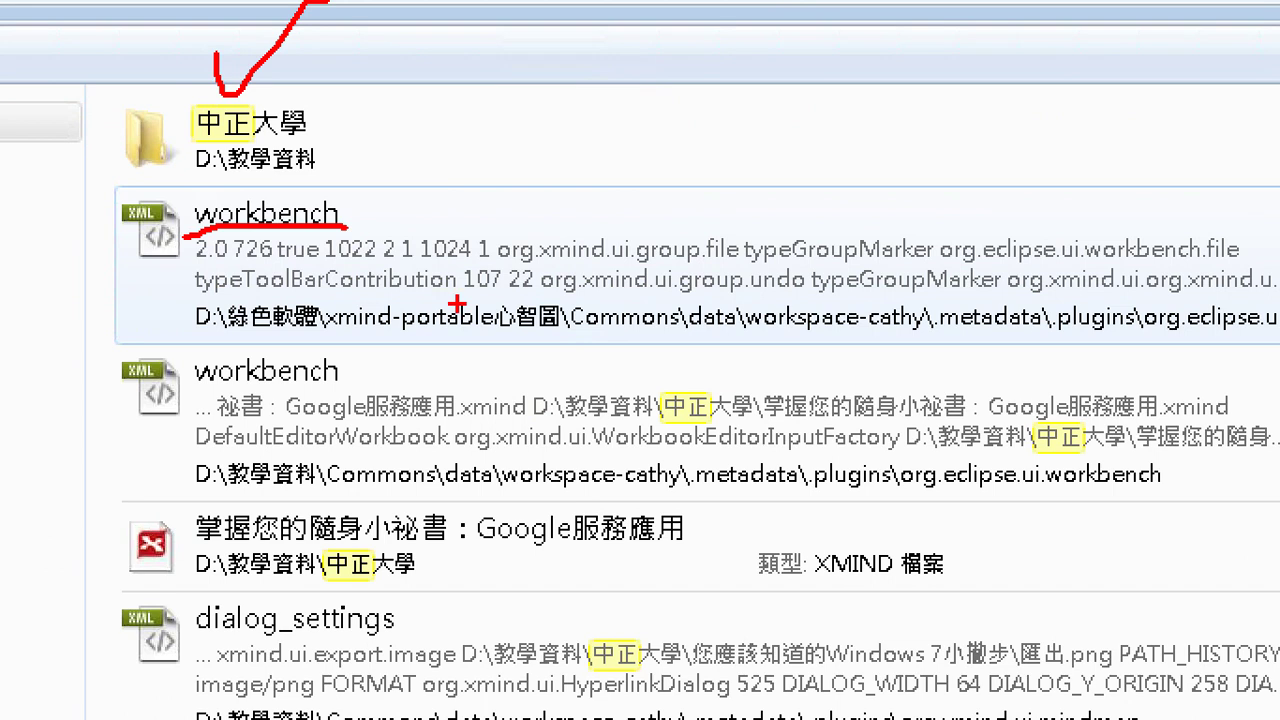
{"action": "mouse_move", "coordinate": [747, 447]}
{"action": "left_mouse_down"}
{"action": "mouse_move", "coordinate": [745, 338]}
{"action": "mouse_move", "coordinate": [748, 435]}
{"action": "left_mouse_up"}
{"action": "mouse_move", "coordinate": [1065, 478]}
{"action": "left_mouse_down"}
{"action": "mouse_move", "coordinate": [987, 401]}
{"action": "mouse_move", "coordinate": [1072, 460]}
{"action": "left_mouse_up"}
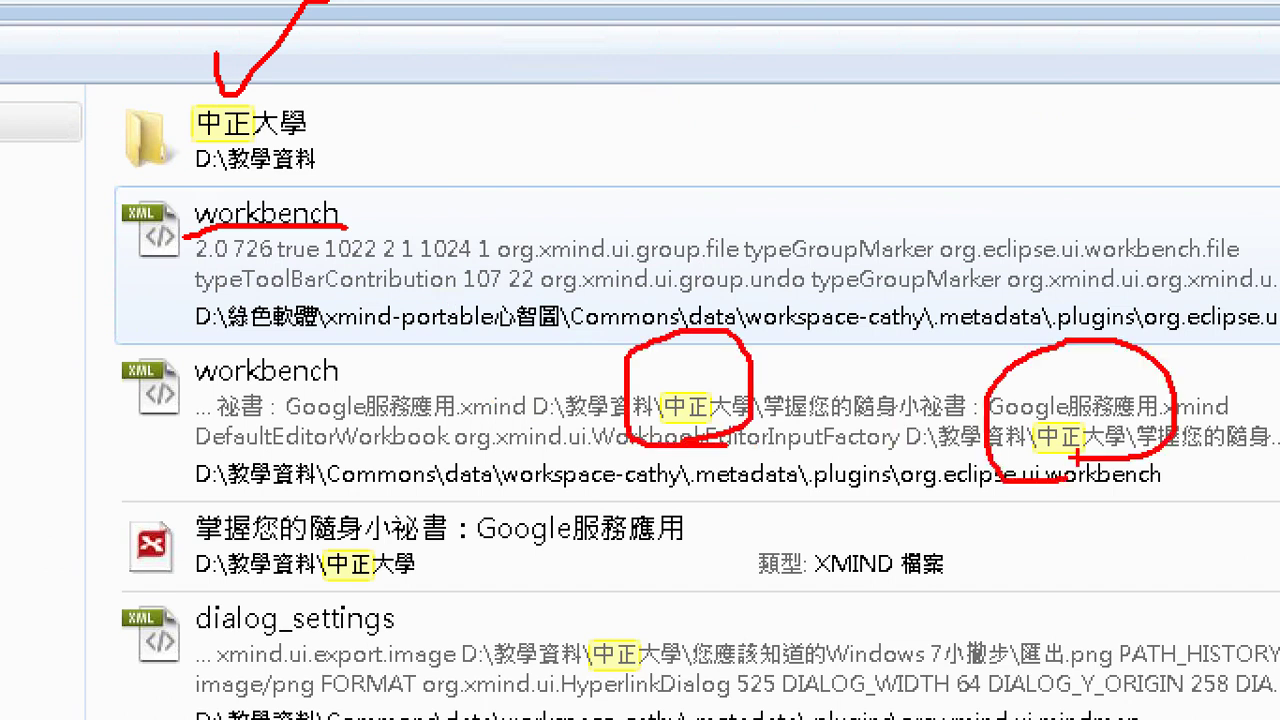
{"action": "scroll", "coordinate": [967, 488], "scroll_direction": "down", "scroll_amount": 1}
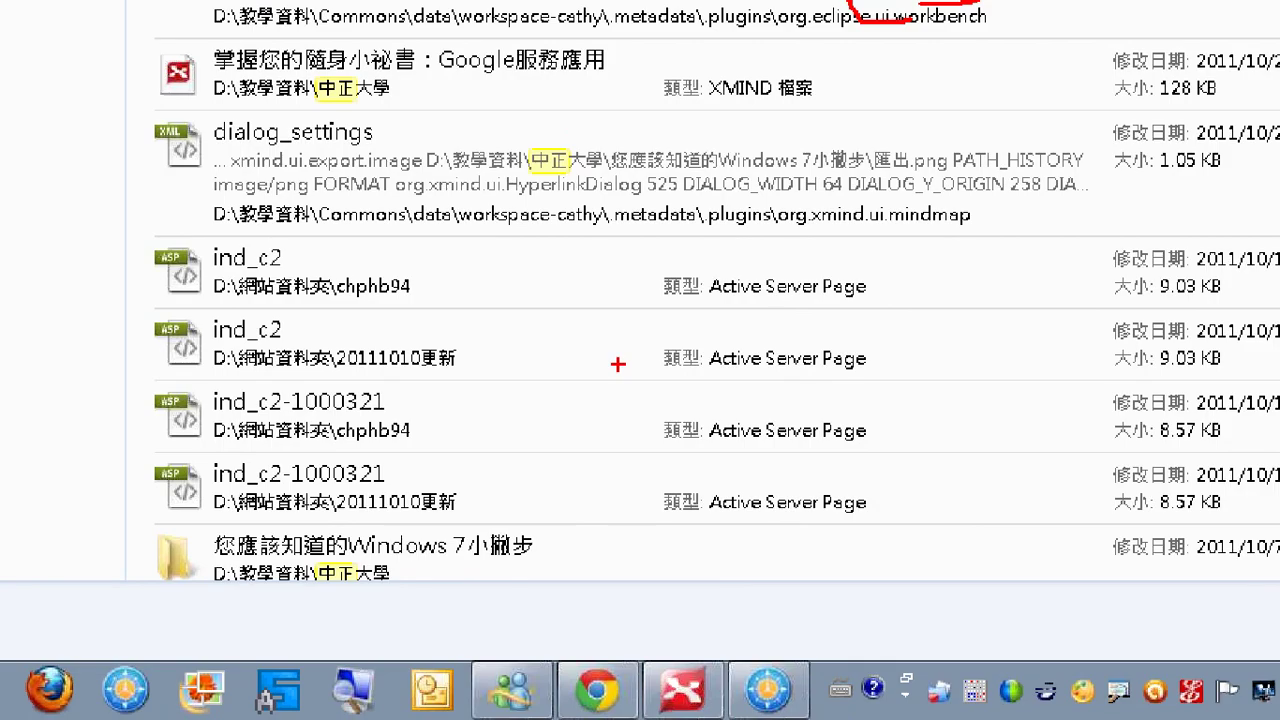
{"action": "key", "text": "Escape"}
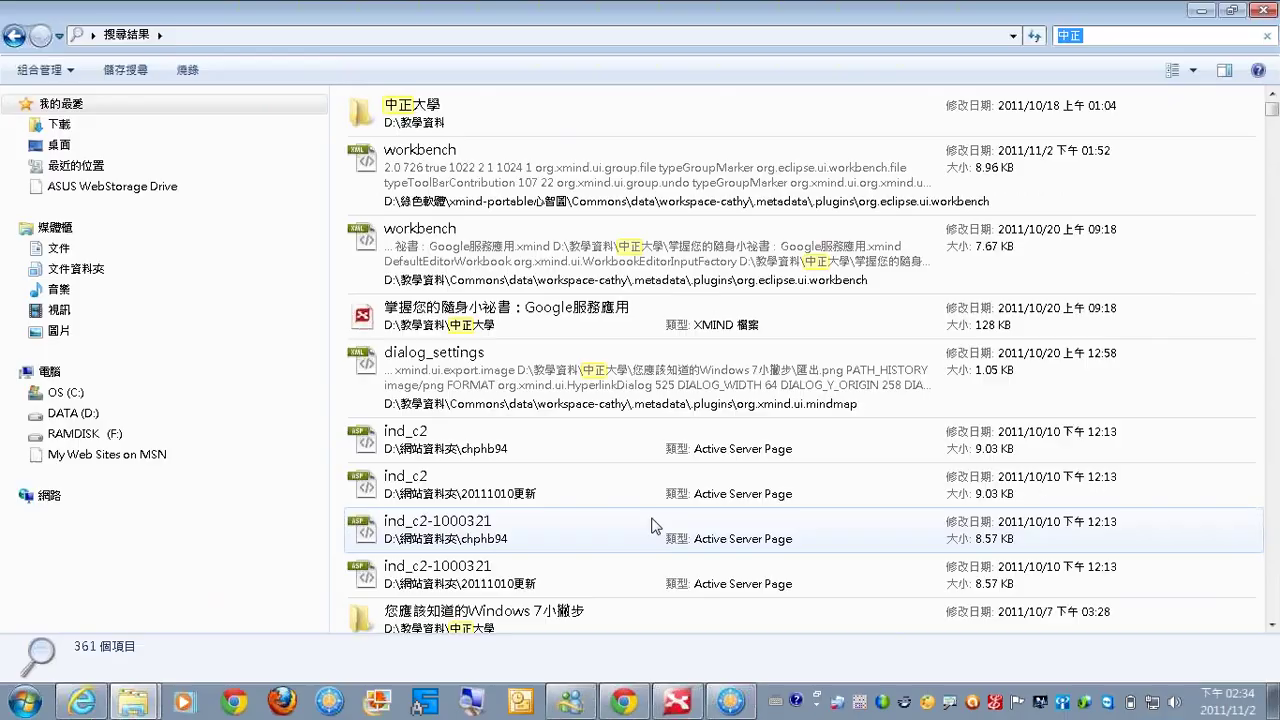
- Browse the 中正 results through the e-mail items, circling the highlighted matches in the 2011/9/1 message and its DS分機表.xls attachment
{"action": "left_click", "coordinate": [606, 492]}
{"action": "scroll", "coordinate": [607, 516], "scroll_direction": "down", "scroll_amount": 3}
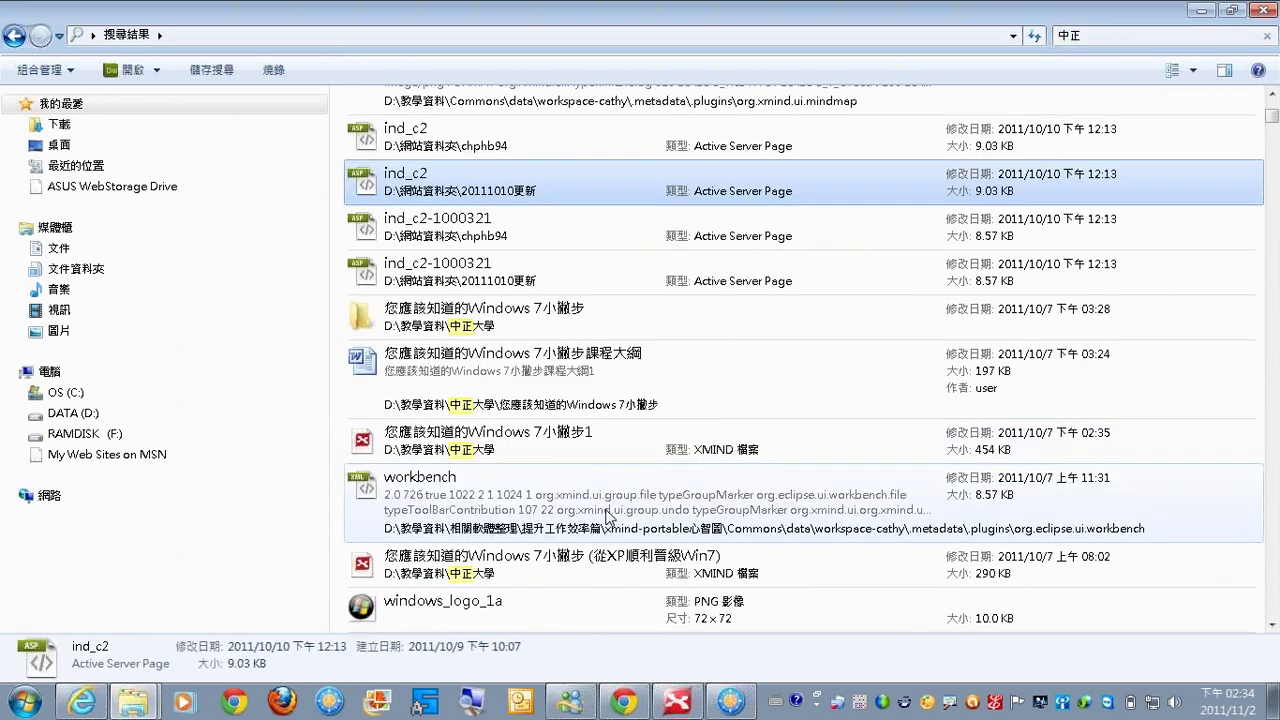
{"action": "scroll", "coordinate": [607, 516], "scroll_direction": "down", "scroll_amount": 5}
{"action": "scroll", "coordinate": [606, 514], "scroll_direction": "down", "scroll_amount": 3}
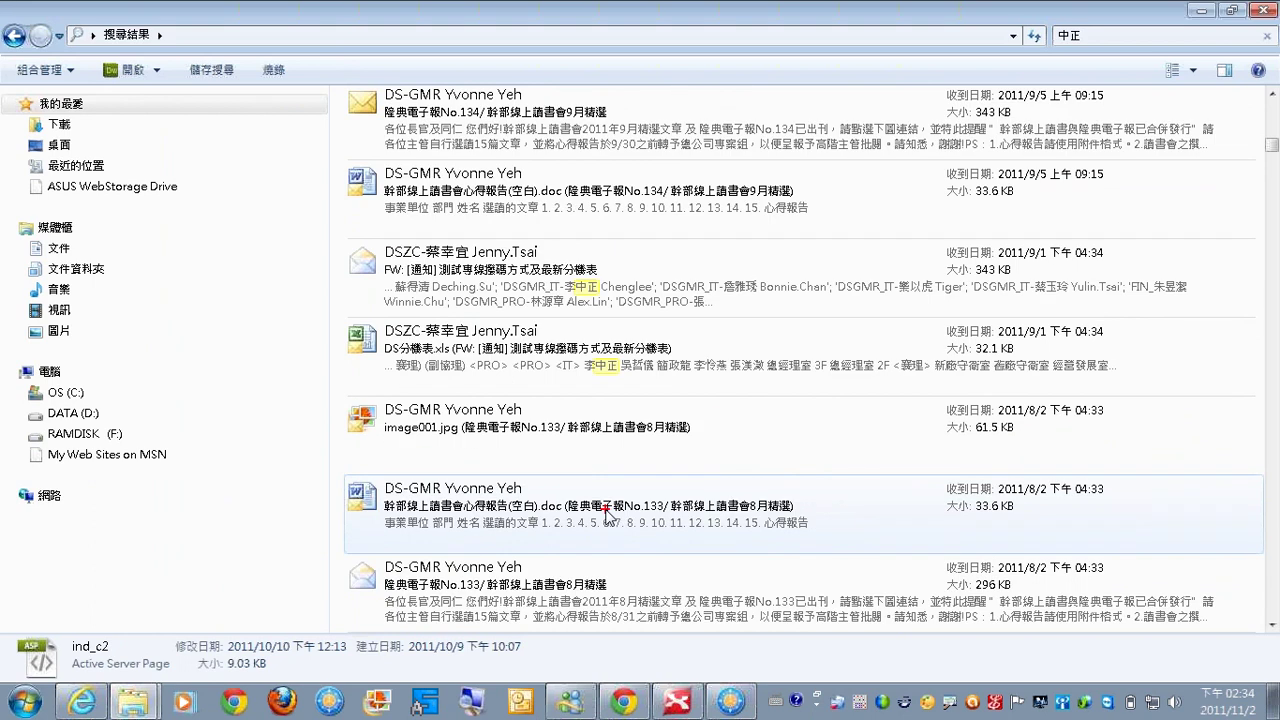
{"action": "left_click_drag", "start_coordinate": [630, 305], "coordinate": [535, 299]}
{"action": "mouse_move", "coordinate": [612, 264]}
{"action": "left_mouse_down"}
{"action": "mouse_move", "coordinate": [548, 308]}
{"action": "mouse_move", "coordinate": [625, 265]}
{"action": "left_mouse_up"}
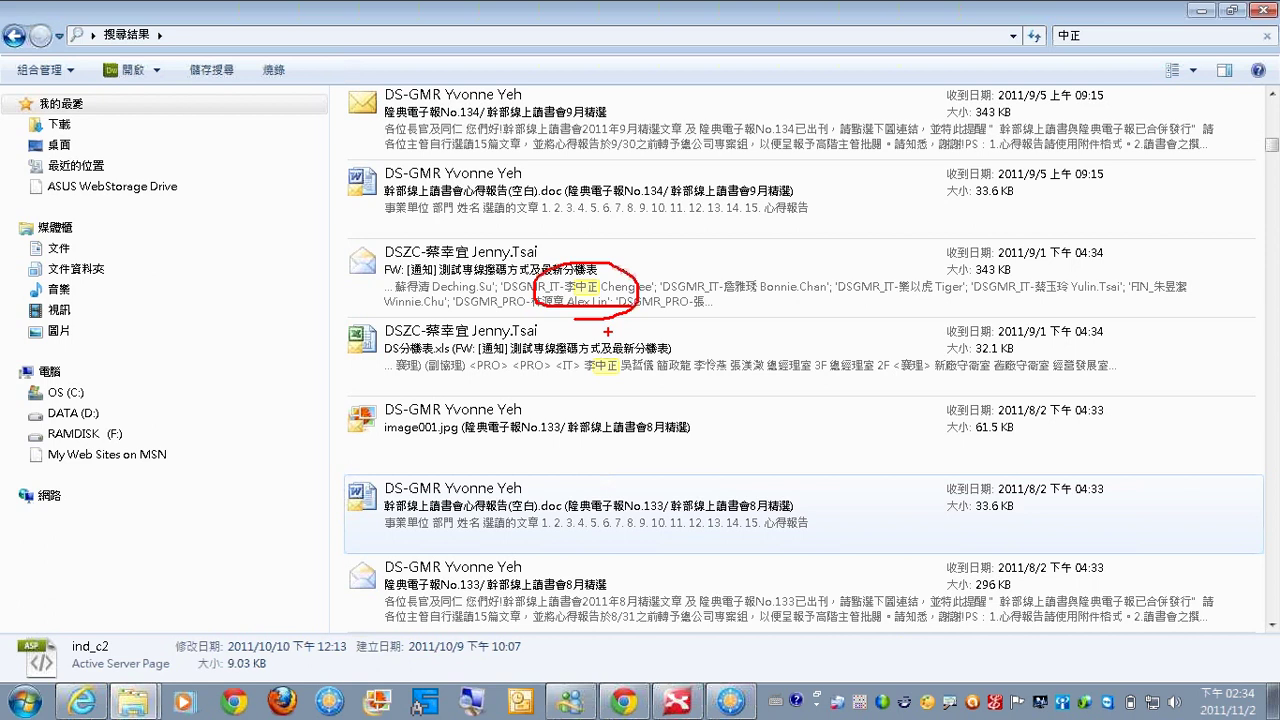
{"action": "mouse_move", "coordinate": [614, 393]}
{"action": "left_mouse_down"}
{"action": "mouse_move", "coordinate": [572, 382]}
{"action": "mouse_move", "coordinate": [664, 383]}
{"action": "mouse_move", "coordinate": [627, 387]}
{"action": "left_mouse_up"}
{"action": "key", "text": "Escape"}
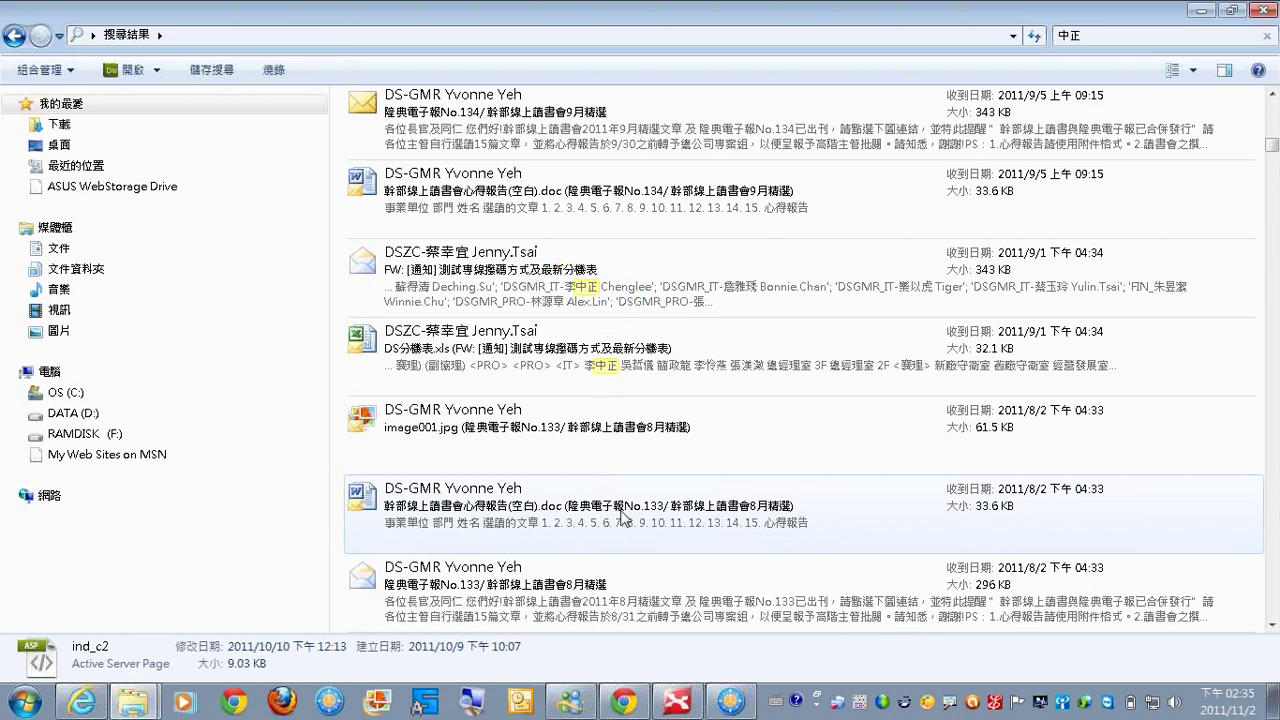
{"action": "scroll", "coordinate": [620, 512], "scroll_direction": "down", "scroll_amount": 5}
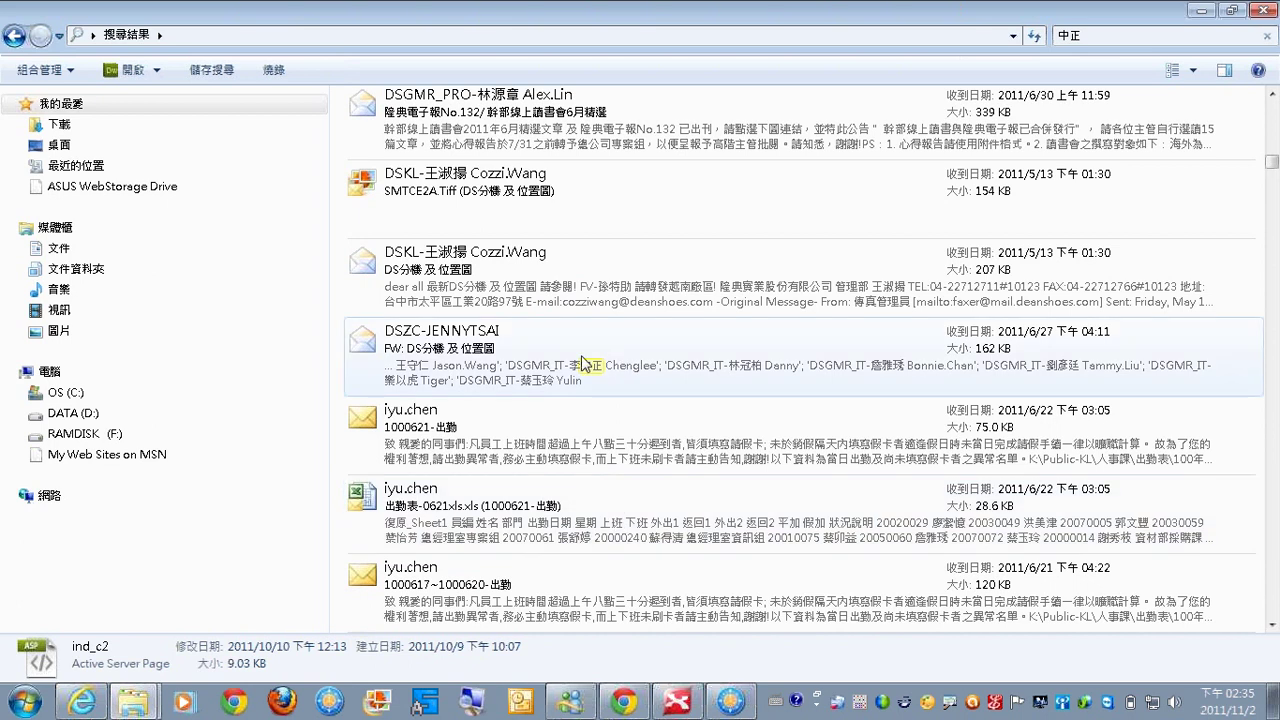
{"action": "scroll", "coordinate": [612, 511], "scroll_direction": "down", "scroll_amount": 5}
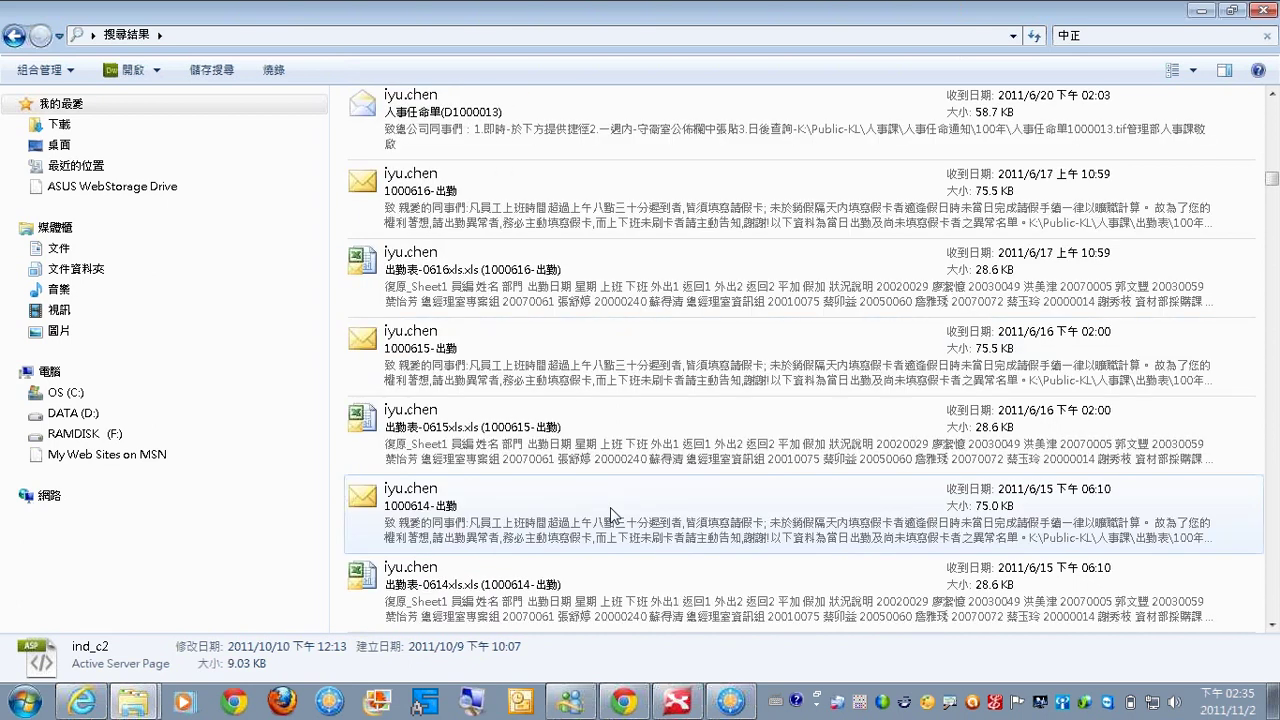
- Browse further down the 中正 results through the June 2011 e-mail items, and close the search results window
{"action": "scroll", "coordinate": [610, 507], "scroll_direction": "down", "scroll_amount": 3}
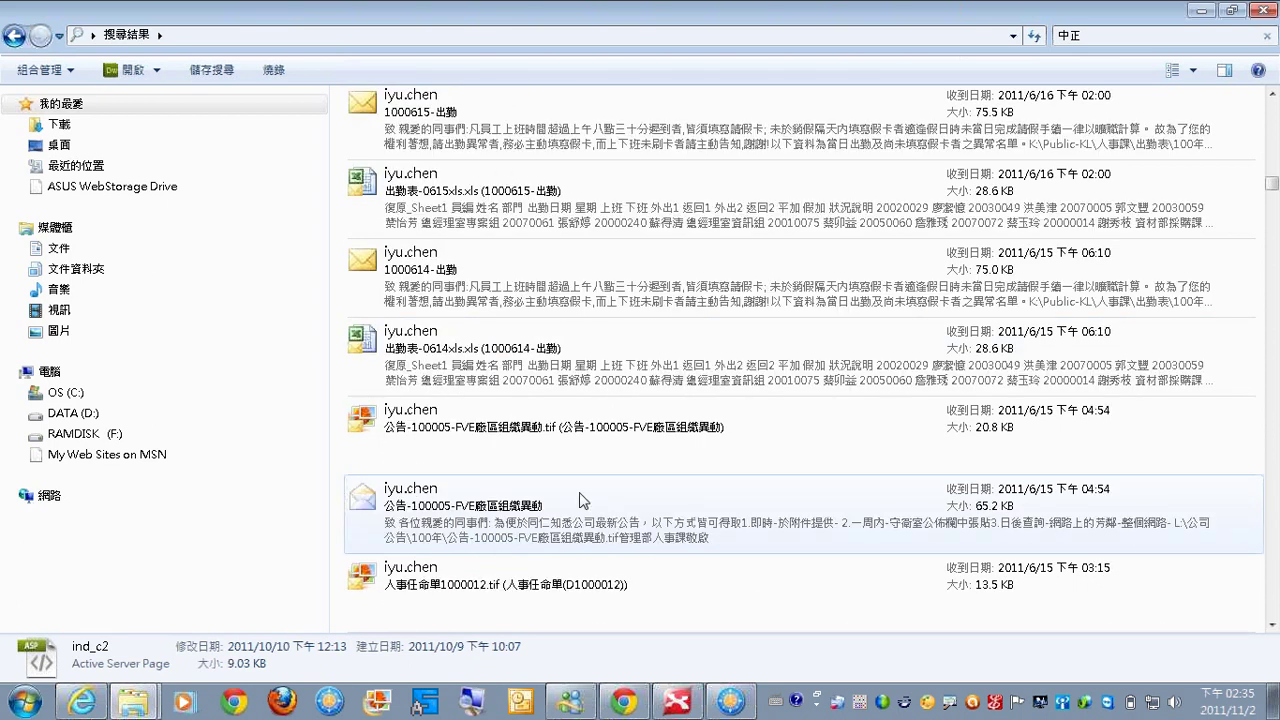
{"action": "scroll", "coordinate": [583, 500], "scroll_direction": "down", "scroll_amount": 6}
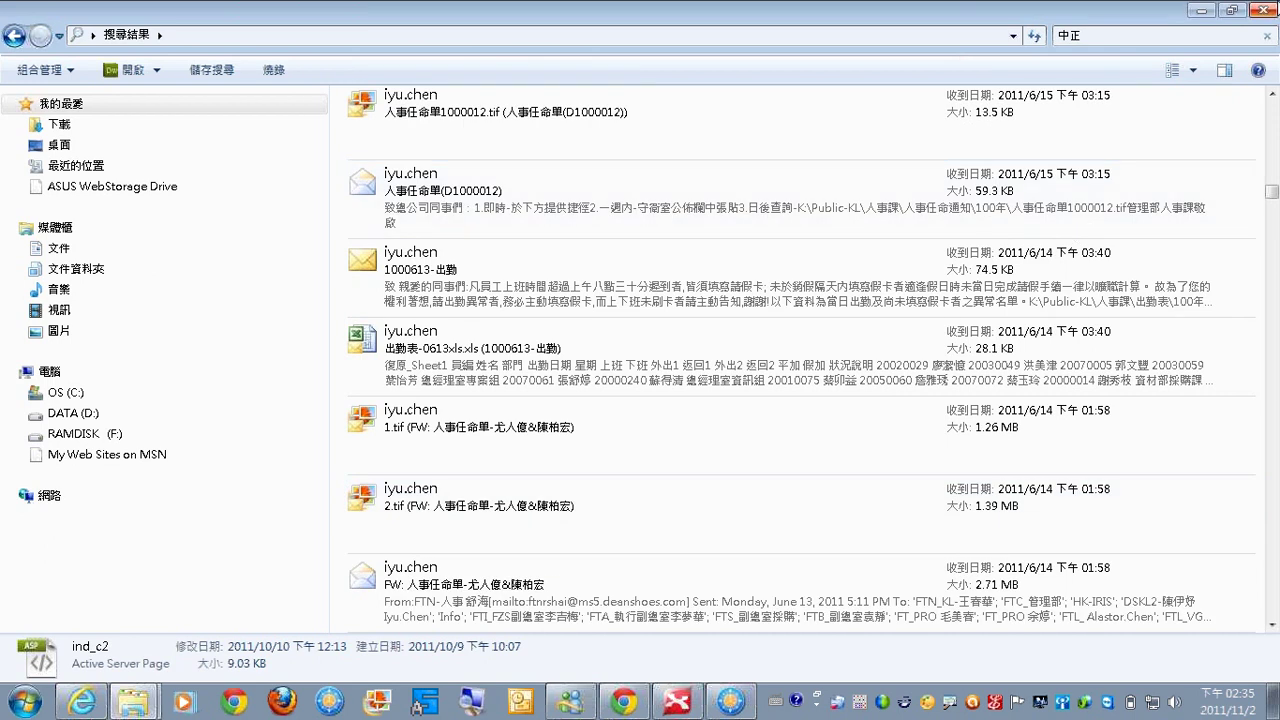
{"action": "left_click", "coordinate": [1264, 10]}
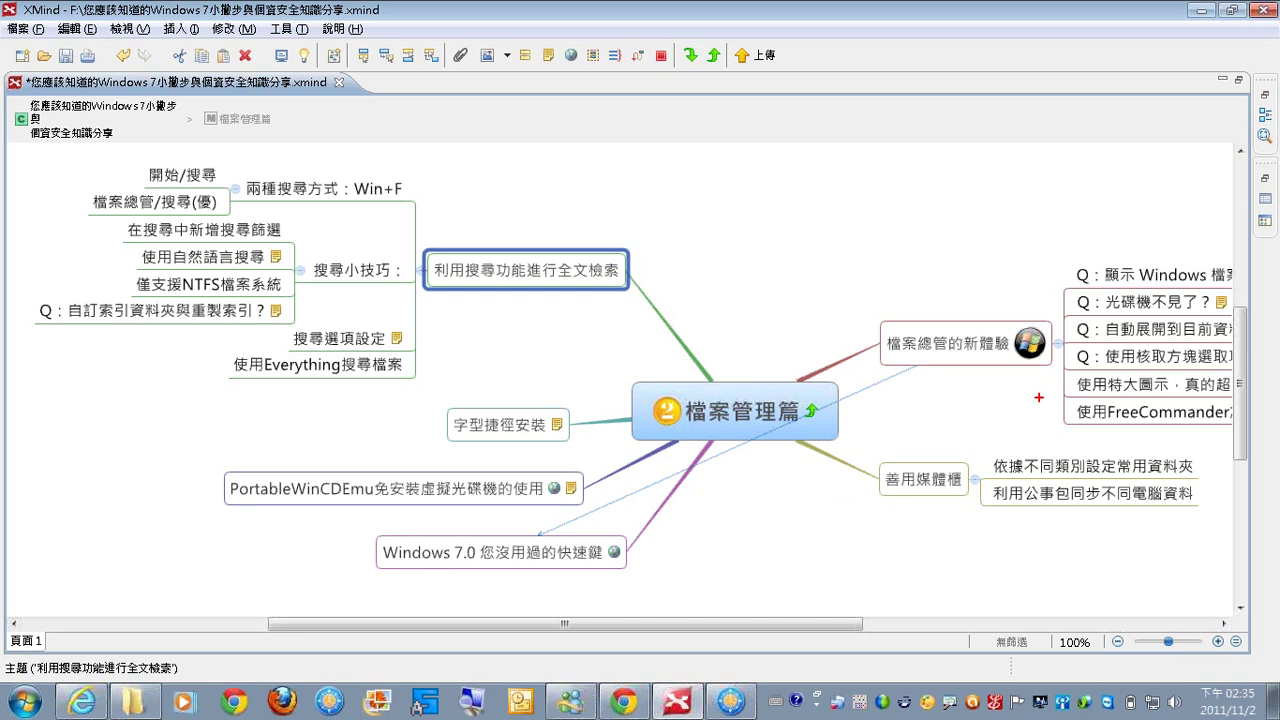
- Check-mark the 善用媒體櫃 and 兩種搜尋方式 topics in red, box 僅支援NTFS檔案系統, and clear the annotations
{"action": "mouse_move", "coordinate": [889, 446]}
{"action": "left_mouse_down"}
{"action": "mouse_move", "coordinate": [930, 432]}
{"action": "mouse_move", "coordinate": [964, 377]}
{"action": "left_mouse_up"}
{"action": "left_click_drag", "start_coordinate": [309, 190], "coordinate": [409, 123]}
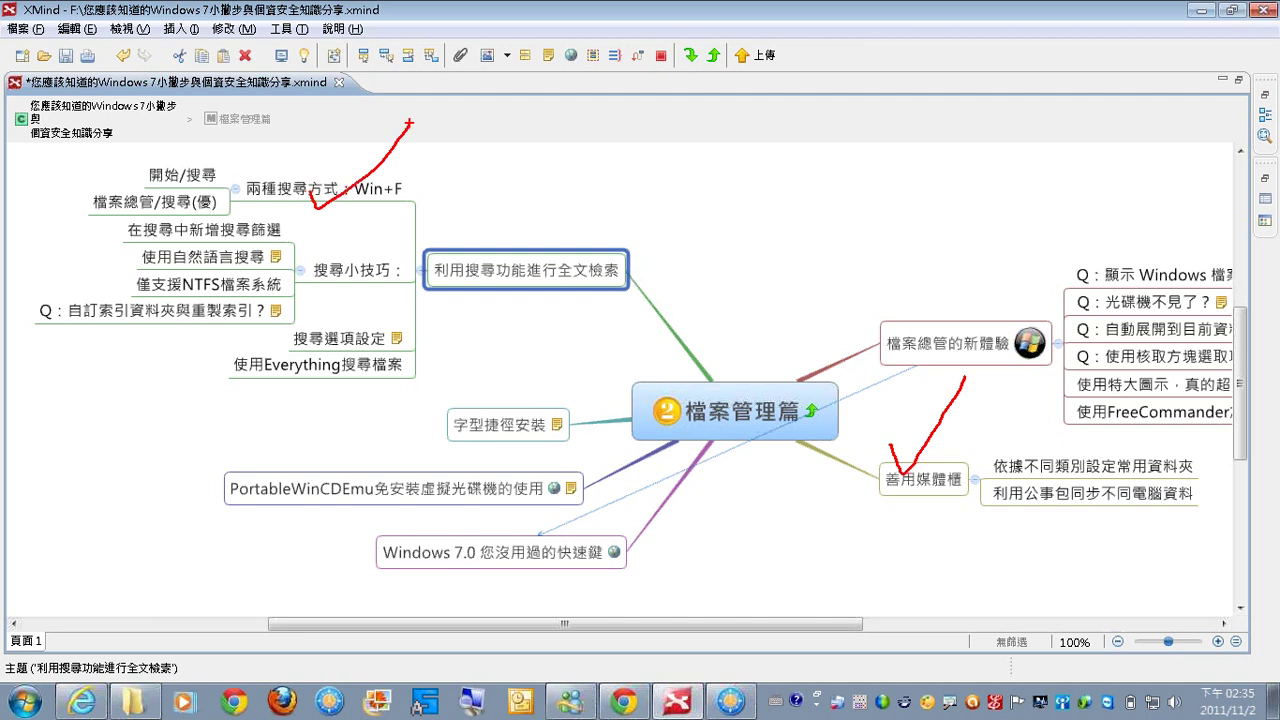
{"action": "mouse_move", "coordinate": [110, 216]}
{"action": "left_mouse_down"}
{"action": "mouse_move", "coordinate": [106, 296]}
{"action": "mouse_move", "coordinate": [218, 270]}
{"action": "mouse_move", "coordinate": [296, 270]}
{"action": "mouse_move", "coordinate": [236, 305]}
{"action": "mouse_move", "coordinate": [136, 304]}
{"action": "mouse_move", "coordinate": [114, 288]}
{"action": "mouse_move", "coordinate": [116, 266]}
{"action": "left_mouse_up"}
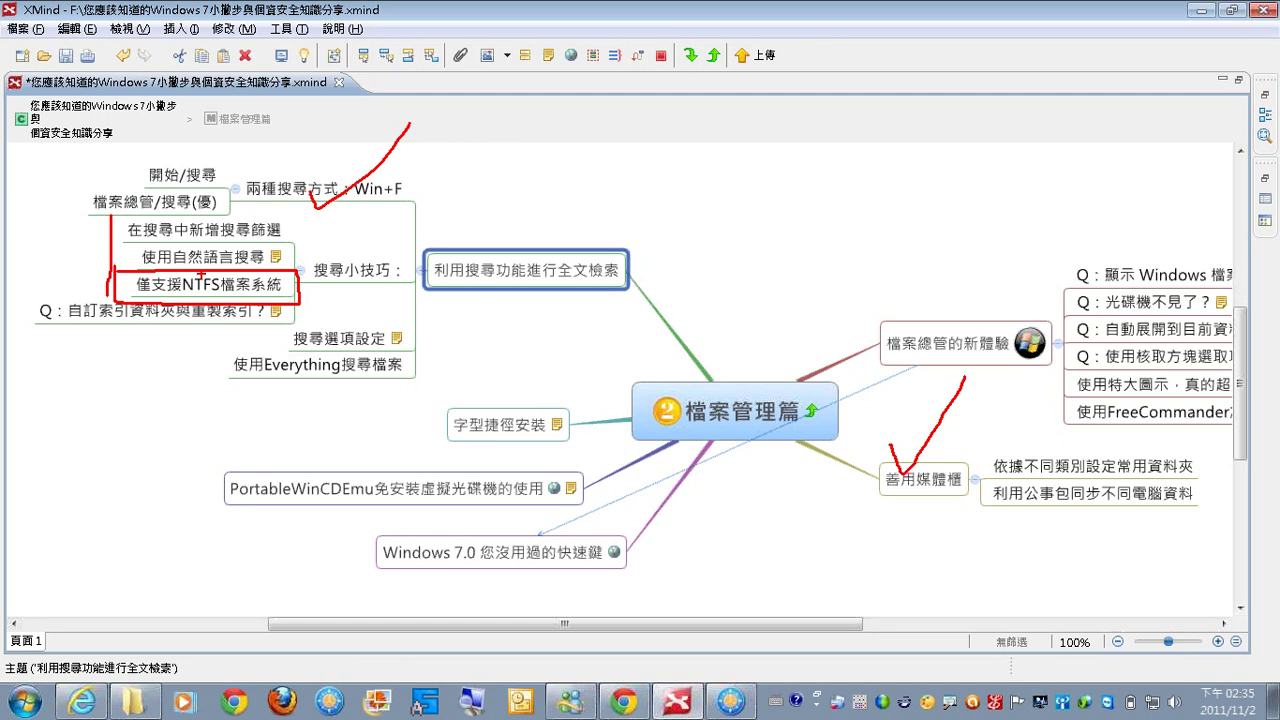
{"action": "key", "text": "Escape"}
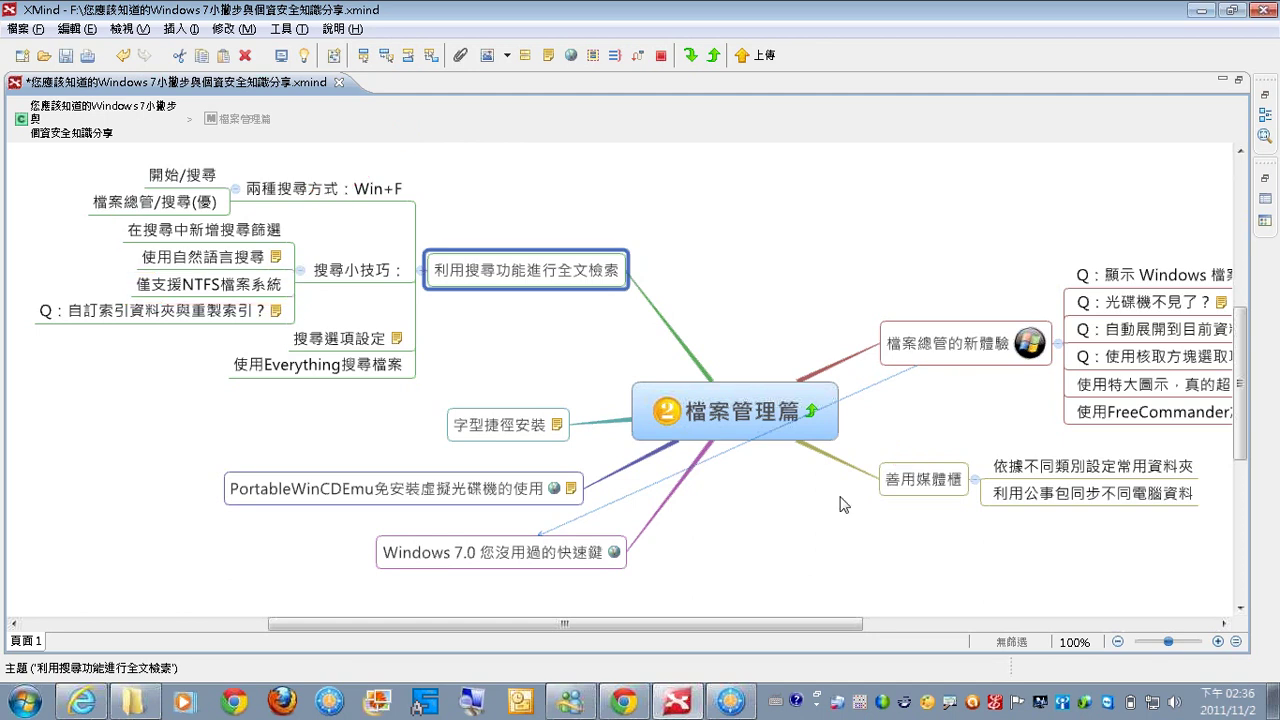
- Show the properties of the OS (C:) drive from 電腦, magnify its file system entry, and close the dialog
{"action": "left_click", "coordinate": [133, 702]}
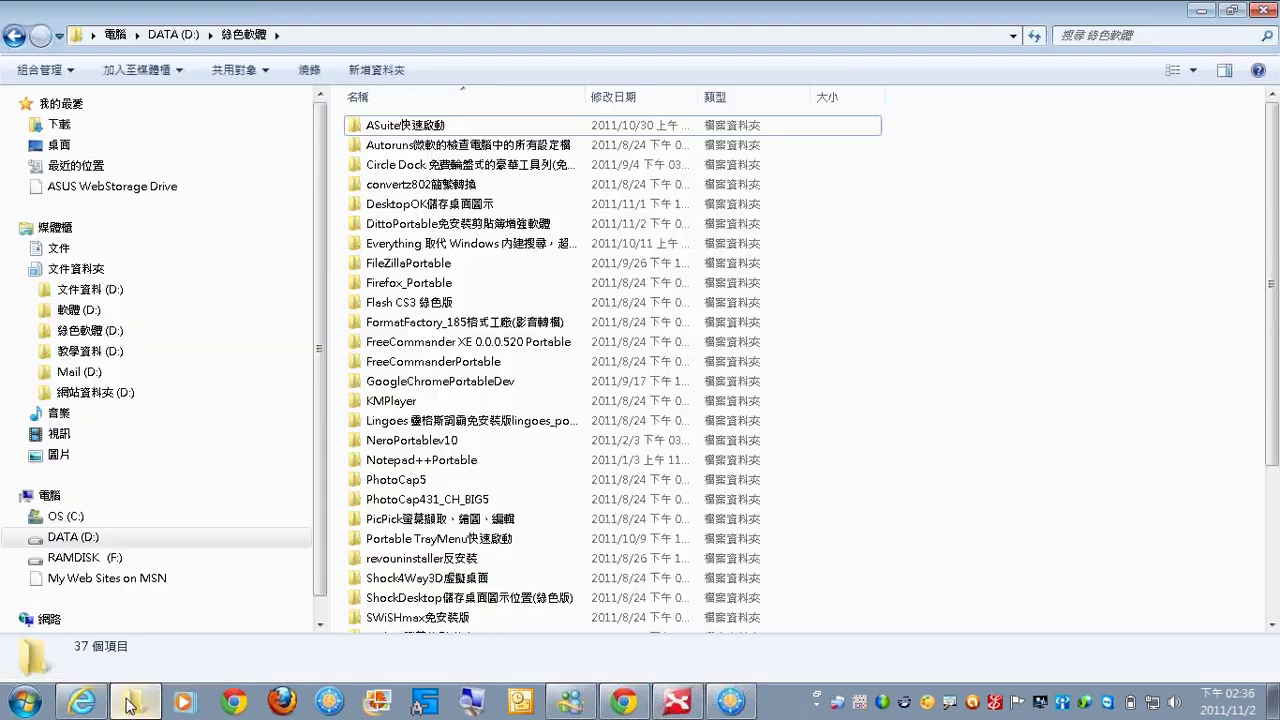
{"action": "left_click", "coordinate": [50, 495]}
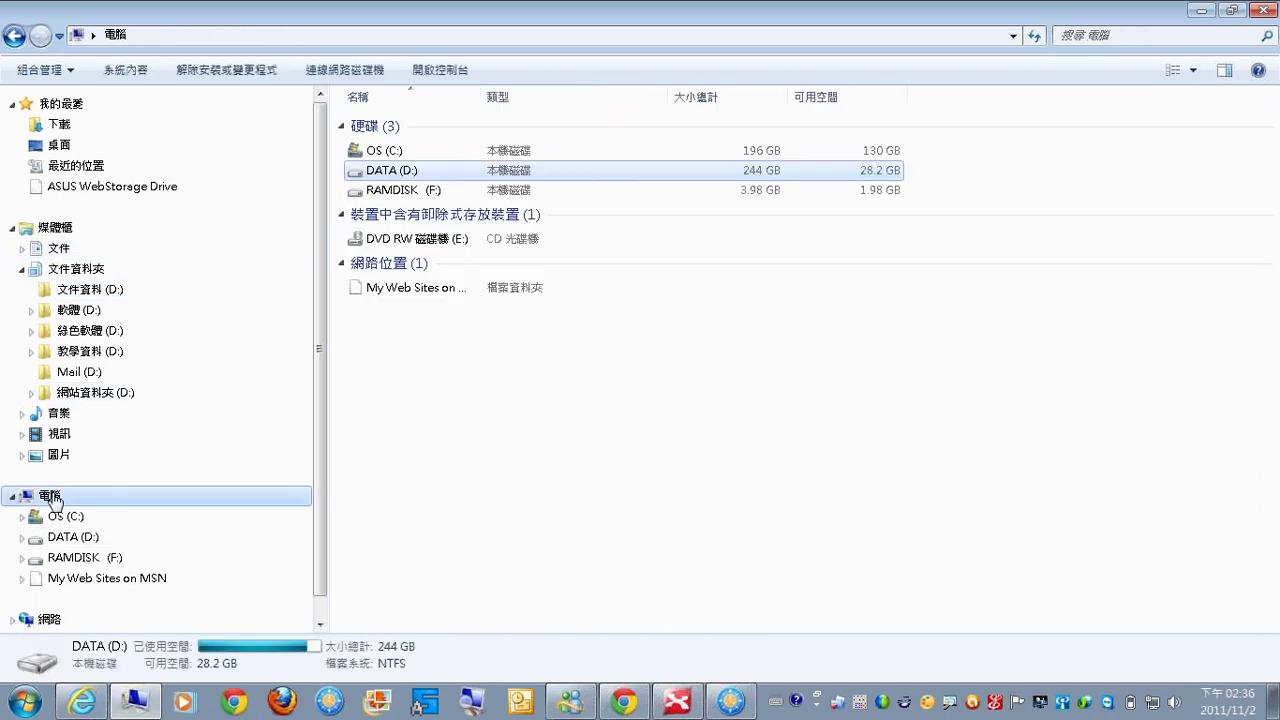
{"action": "right_click", "coordinate": [435, 150]}
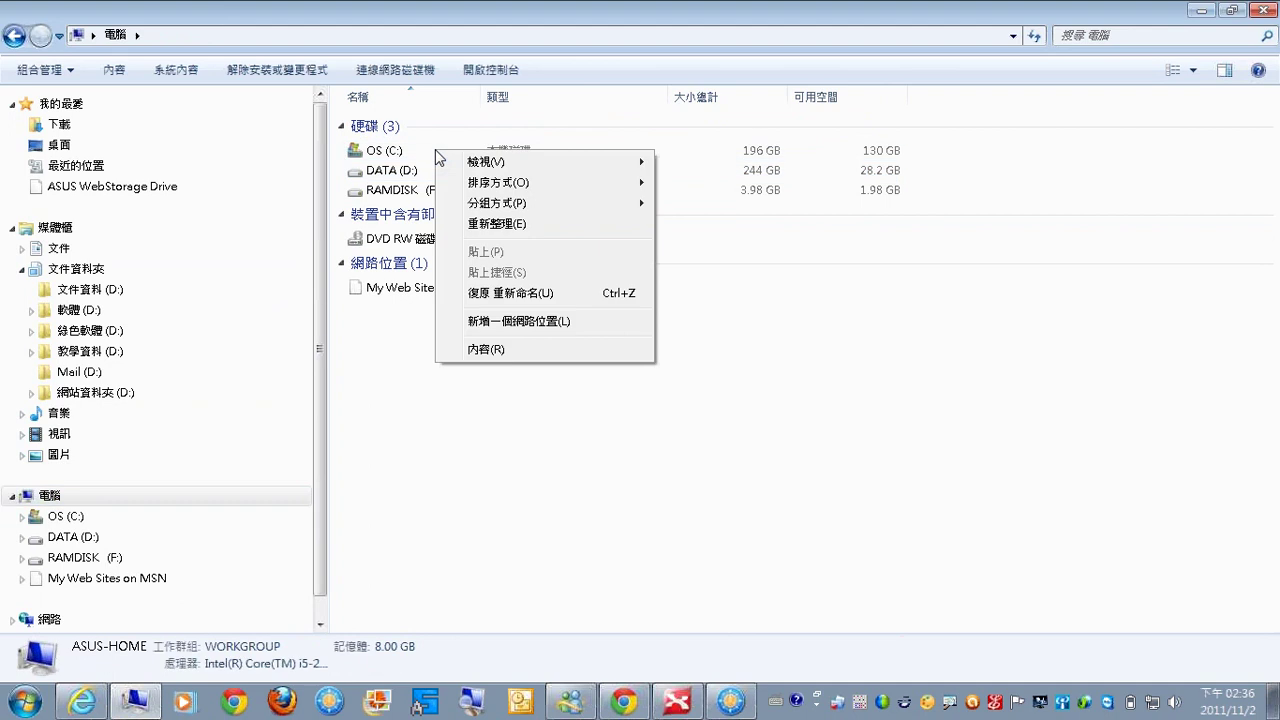
{"action": "left_click", "coordinate": [394, 155]}
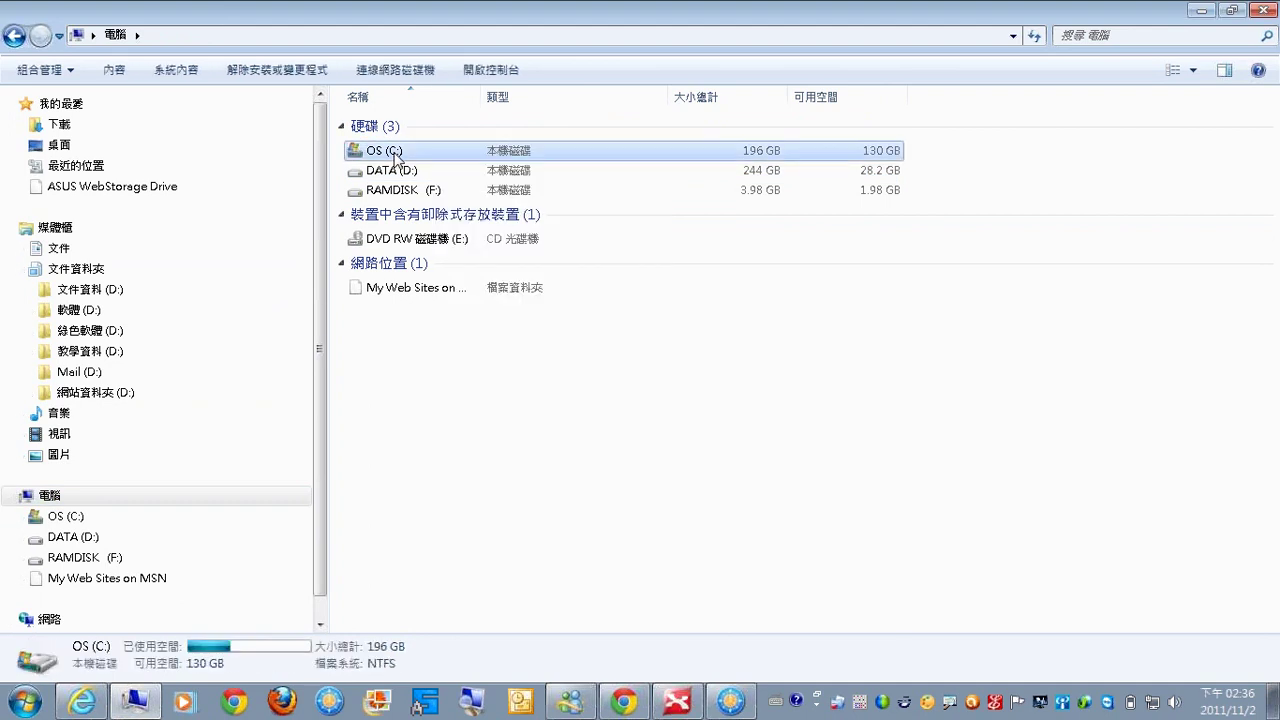
{"action": "right_click", "coordinate": [394, 155]}
{"action": "left_click", "coordinate": [445, 510]}
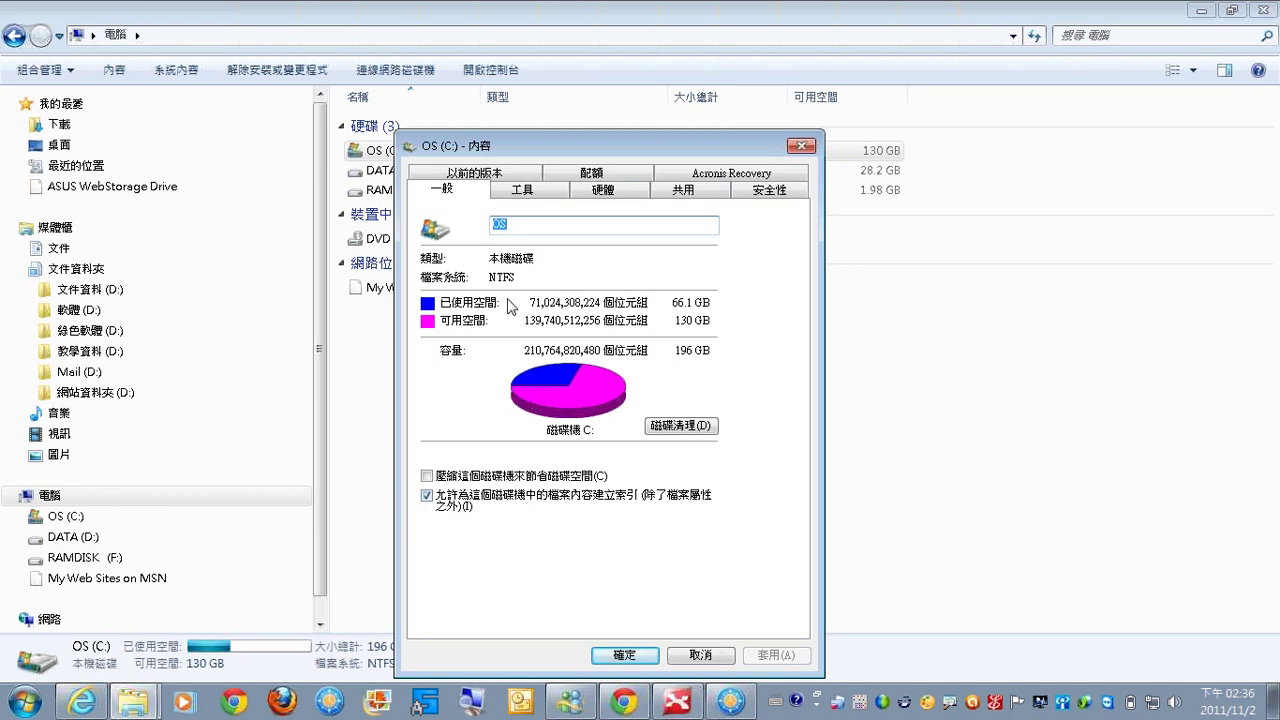
{"action": "key", "text": "super+plus"}
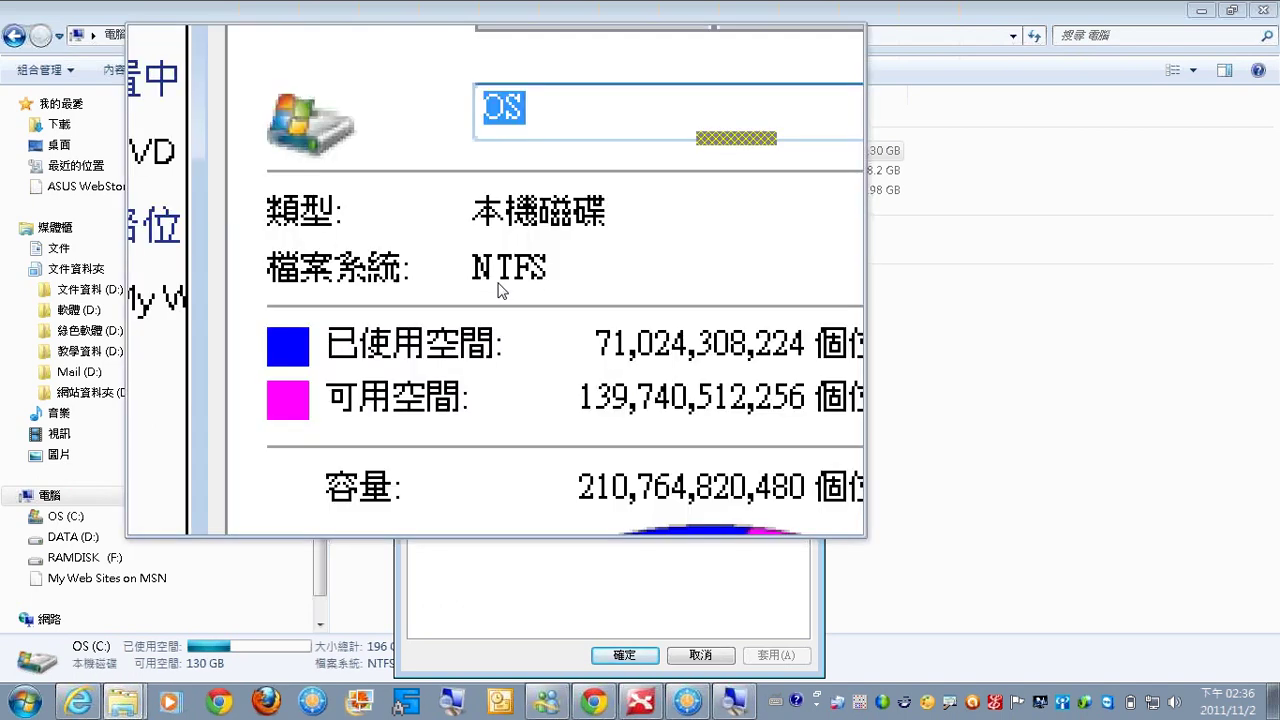
{"action": "key", "text": "super+Escape"}
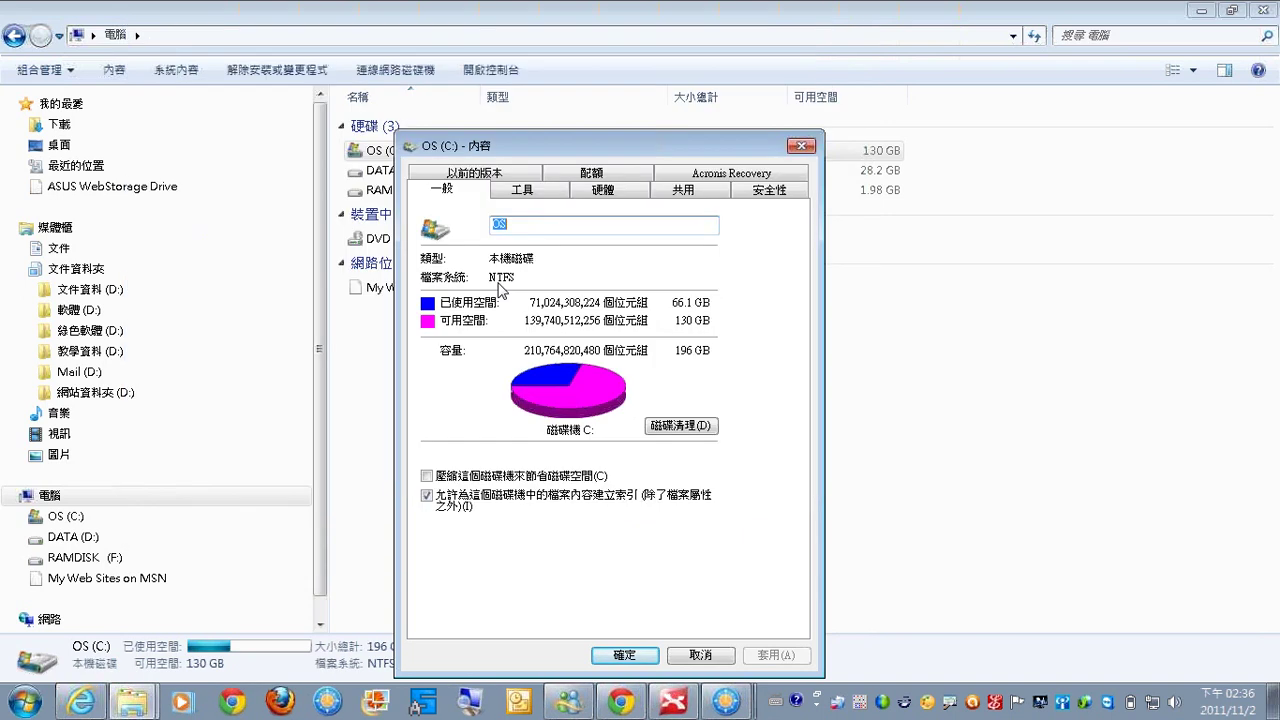
{"action": "left_click", "coordinate": [691, 658]}
- Show the properties of the RAMDISK (F:) drive, magnify its file system entry, and close the dialog and the magnifier
{"action": "left_click", "coordinate": [428, 192]}
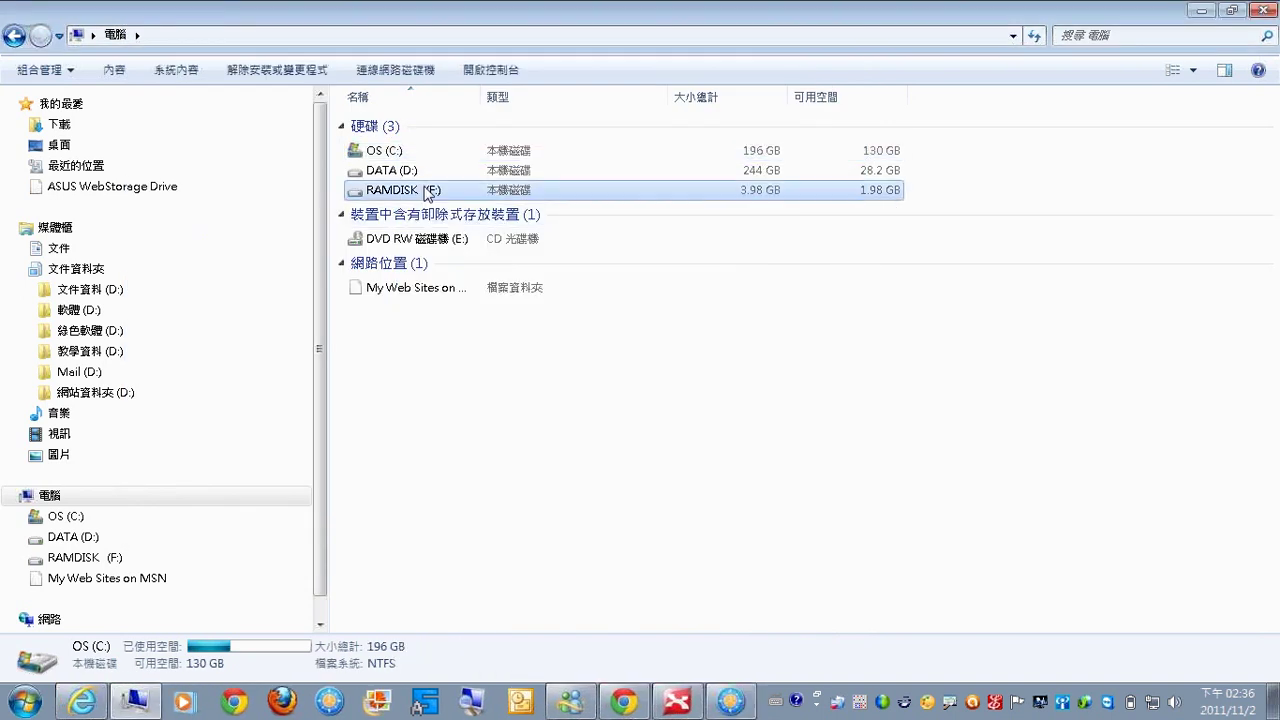
{"action": "right_click", "coordinate": [428, 192]}
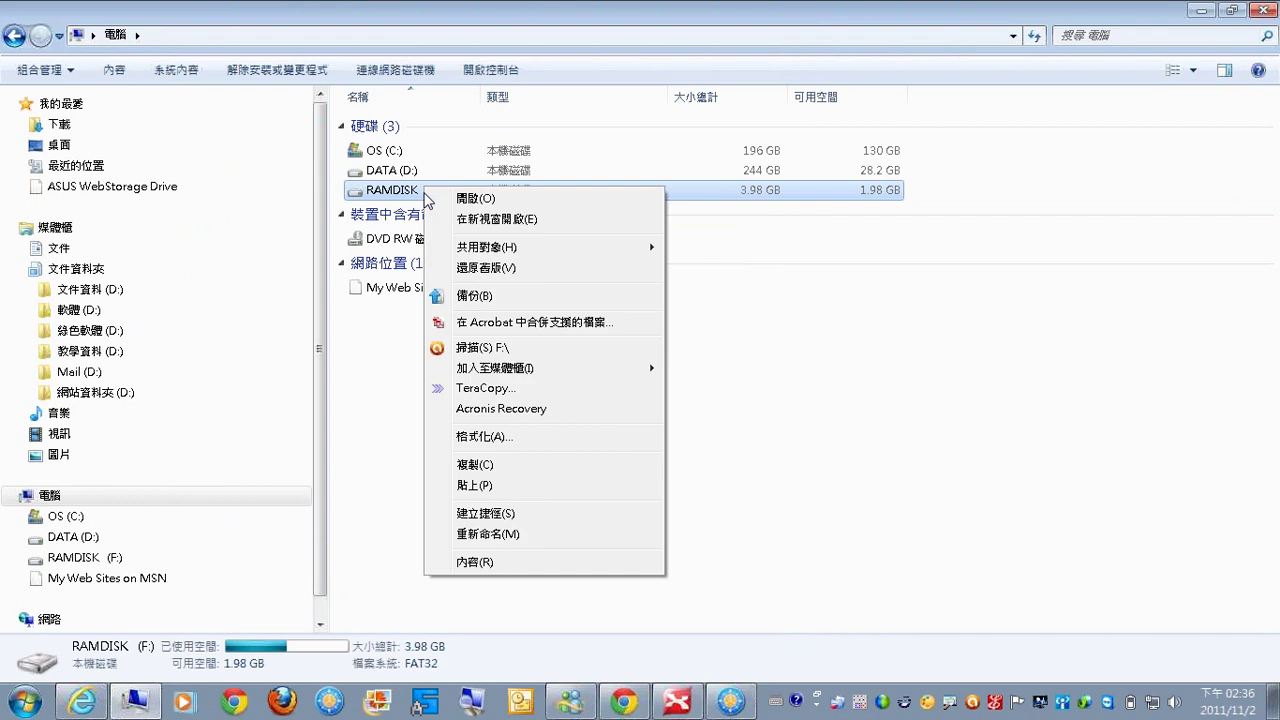
{"action": "left_click", "coordinate": [552, 564]}
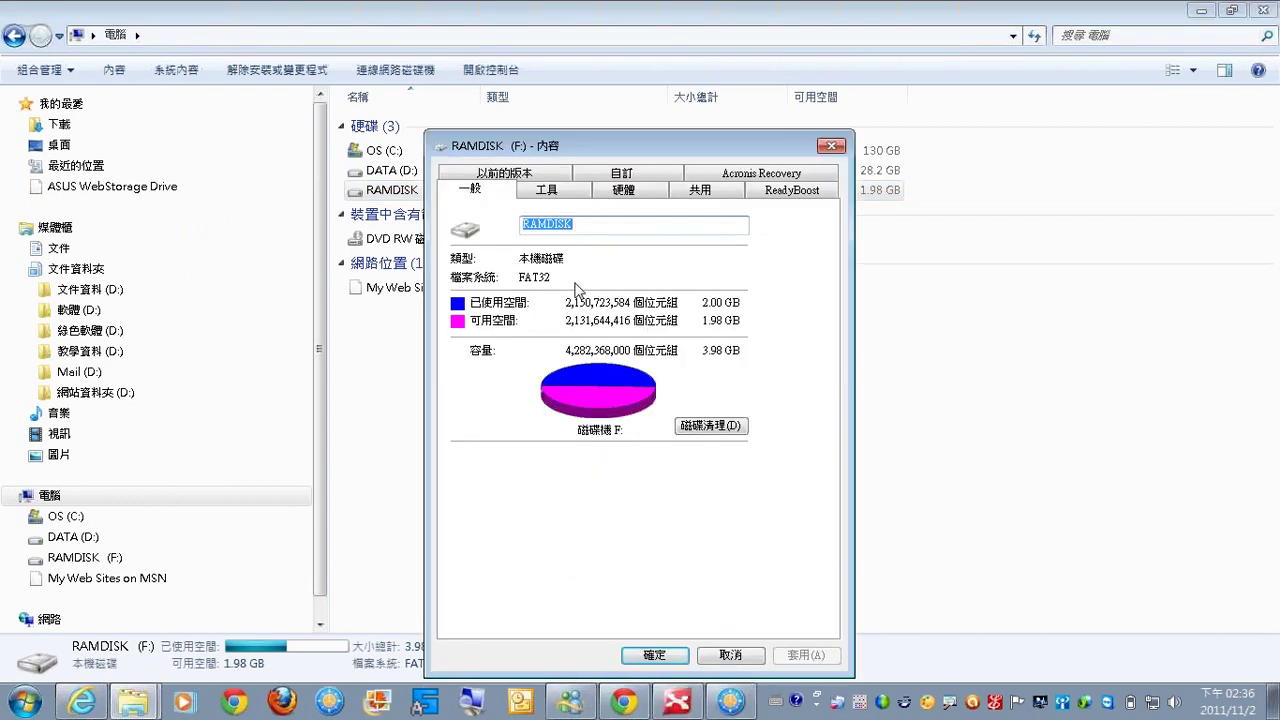
{"action": "key", "text": "super+plus"}
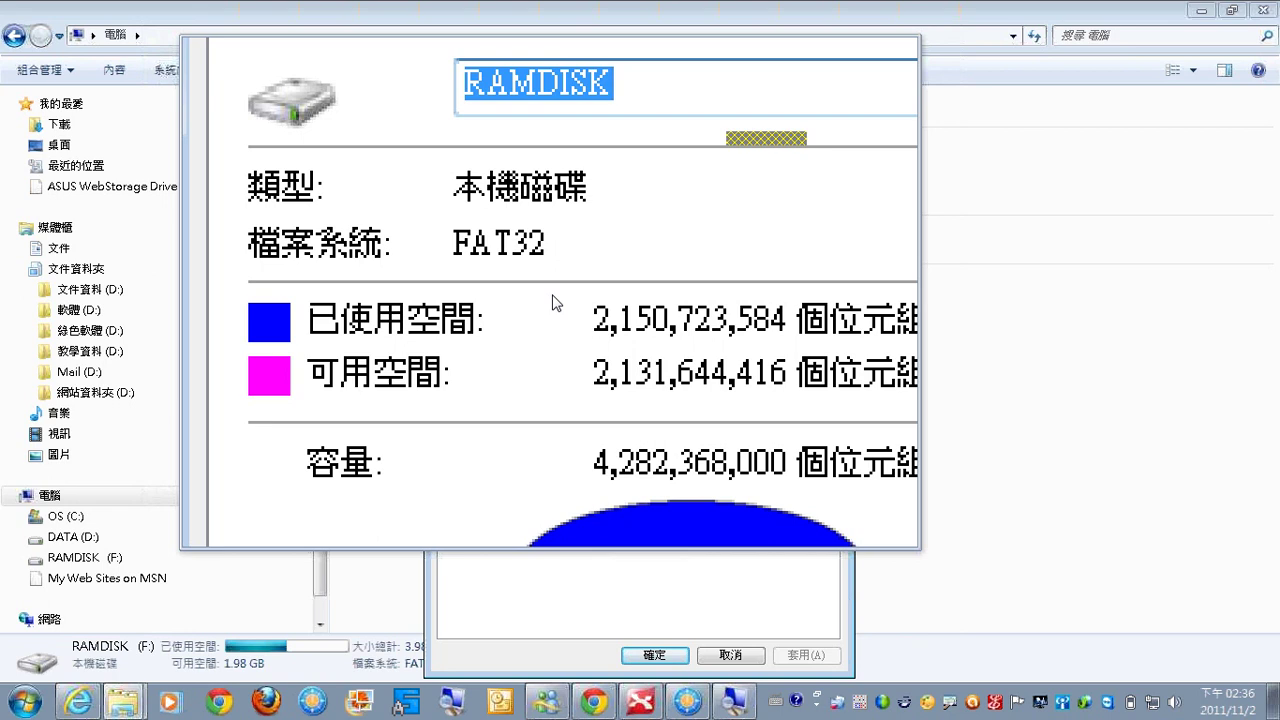
{"action": "key", "text": "Return"}
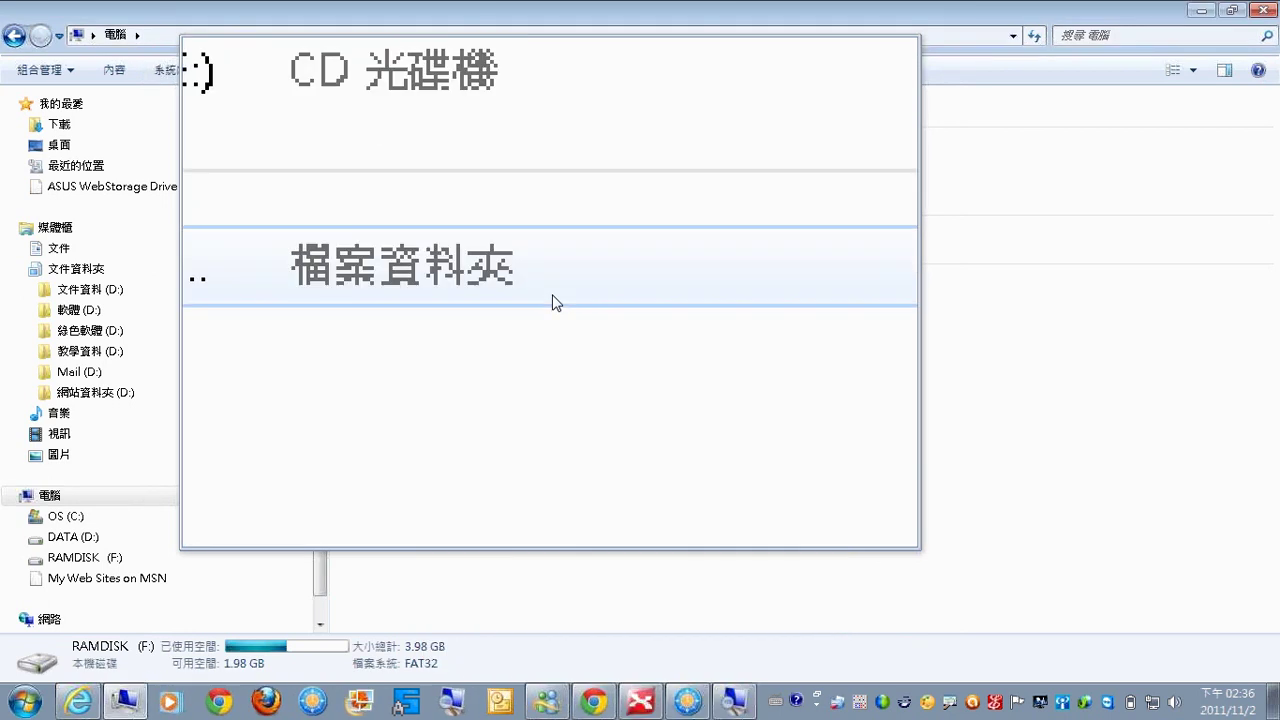
{"action": "key", "text": "super+Escape"}
- Show the file system choices in the format dialog of the RAMDISK (F:) drive, and close it without formatting
{"action": "right_click", "coordinate": [398, 190]}
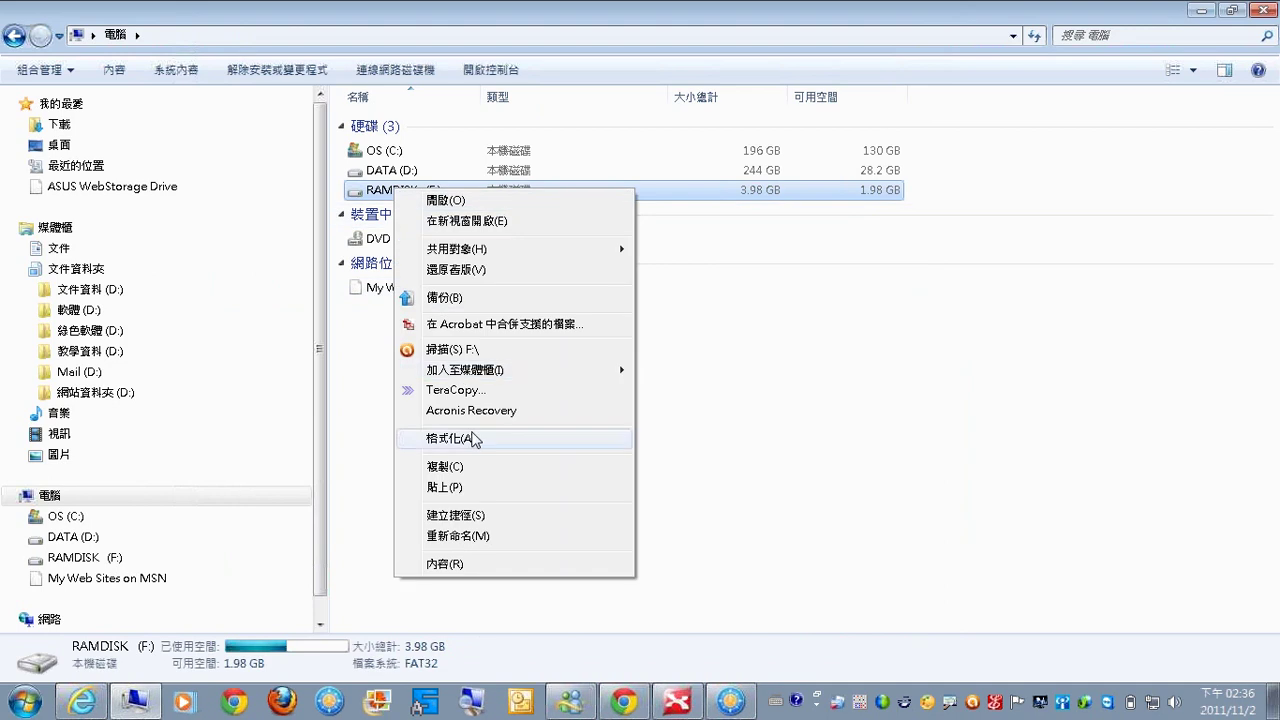
{"action": "left_click", "coordinate": [474, 440]}
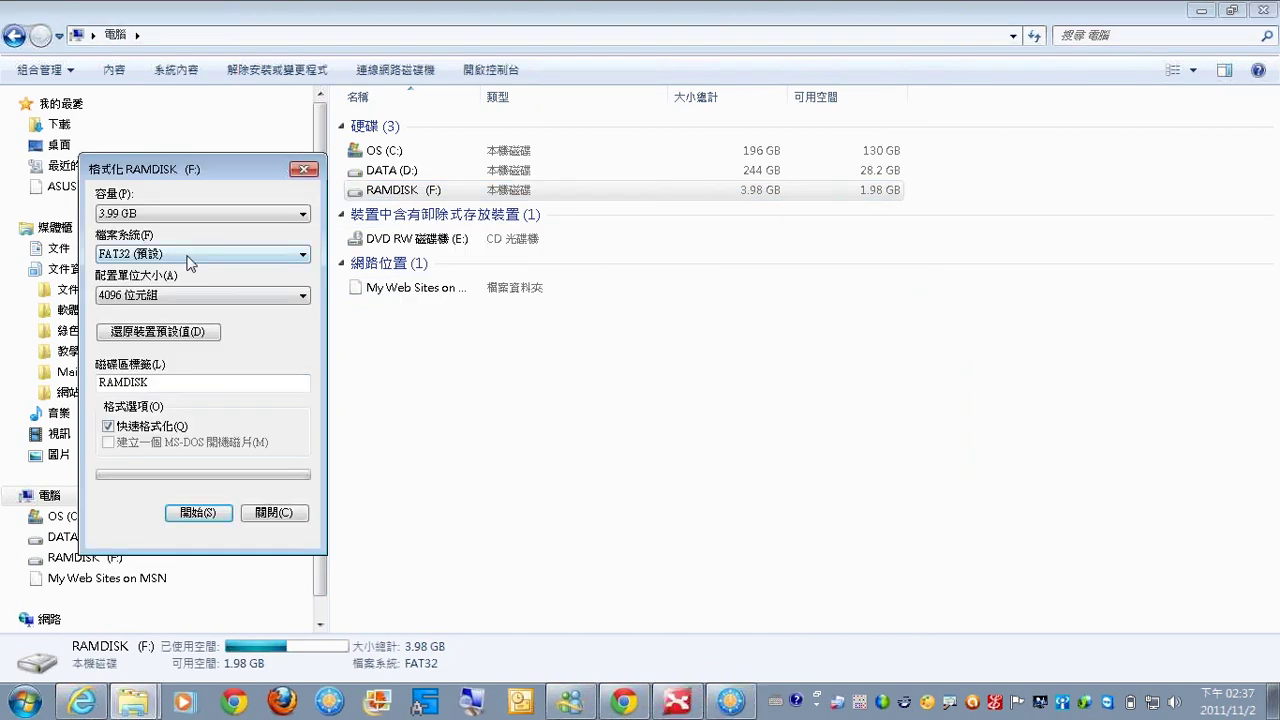
{"action": "left_click", "coordinate": [190, 256]}
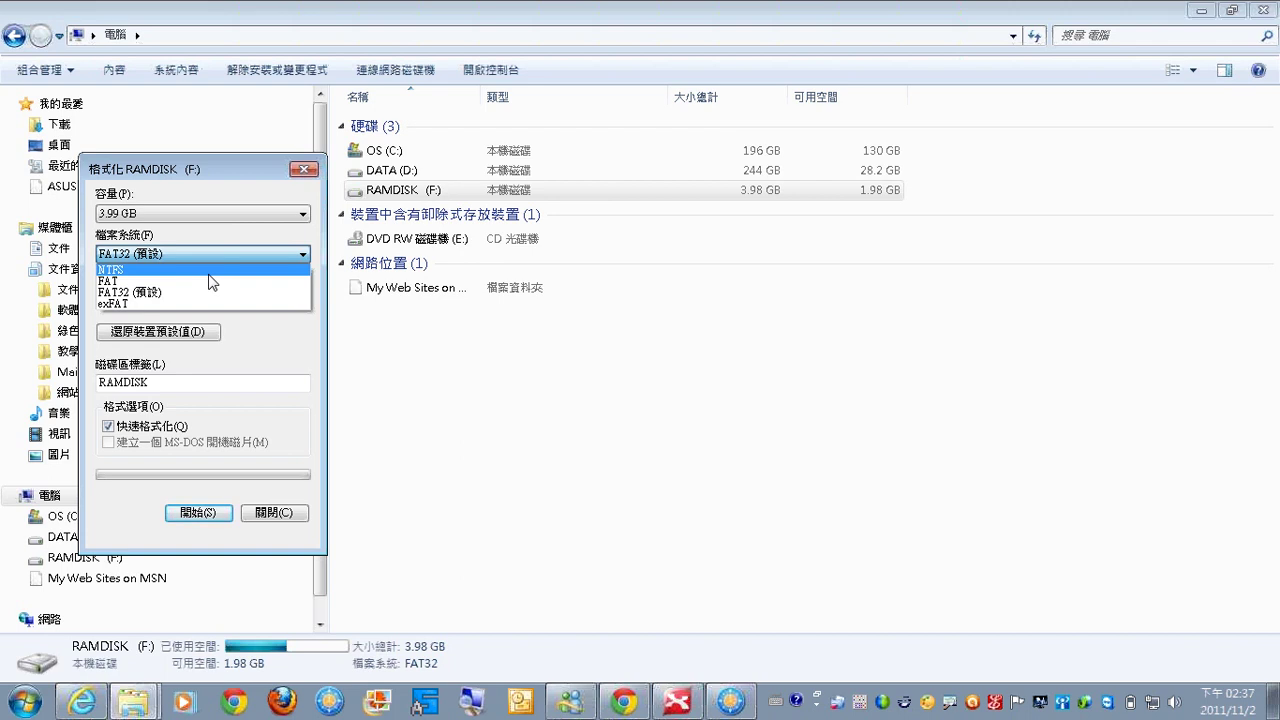
{"action": "key", "text": "Escape"}
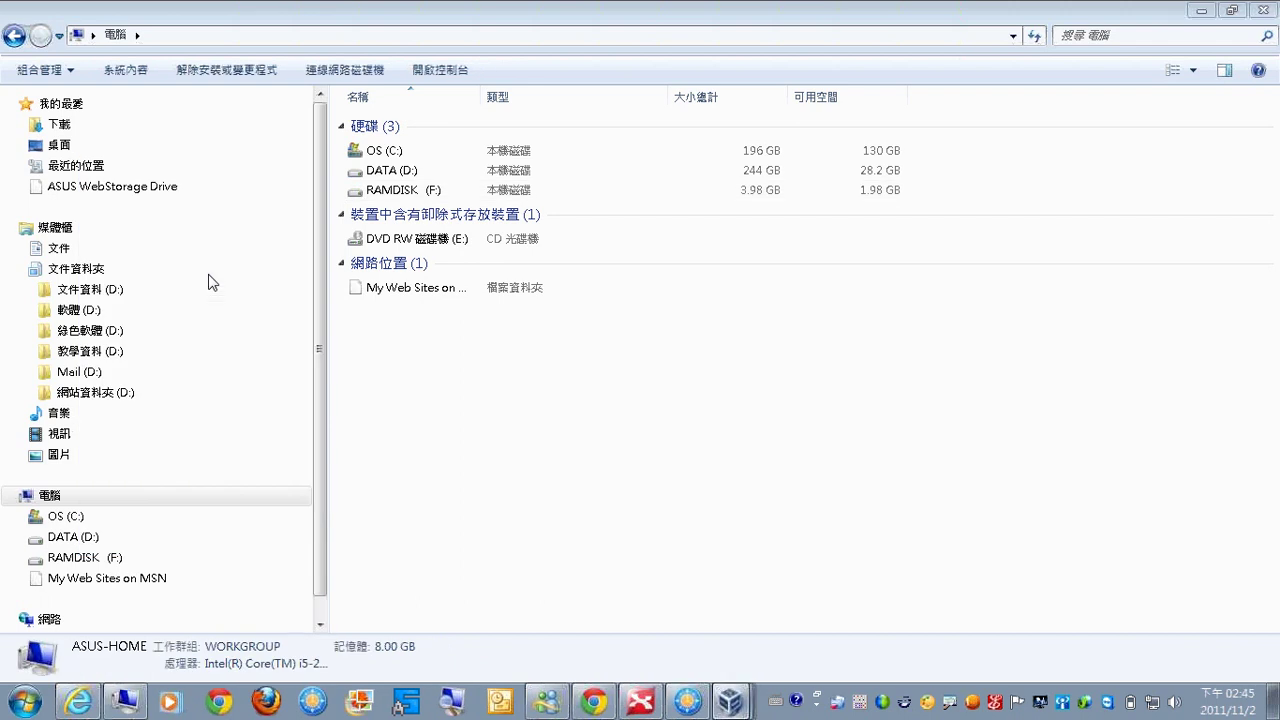
- Switch to the running XP_Worker virtual machine and launch Everything in it
{"action": "mouse_move", "coordinate": [730, 700]}
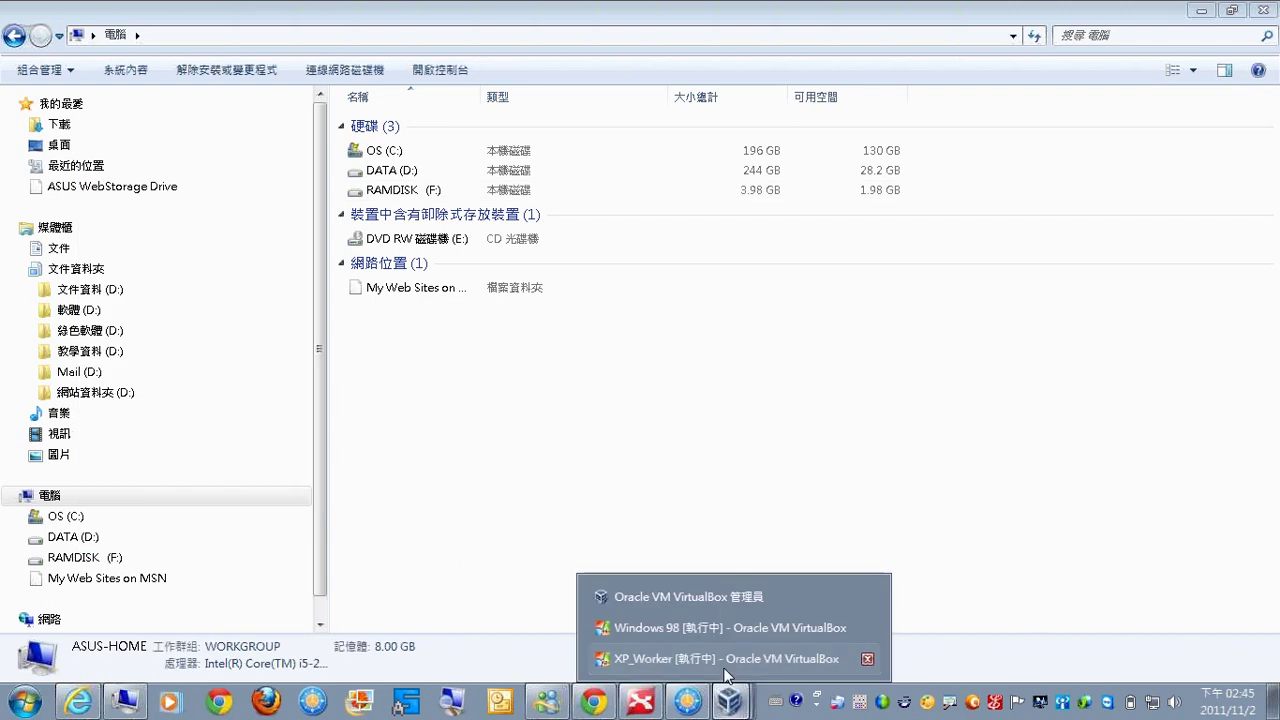
{"action": "left_click", "coordinate": [726, 660]}
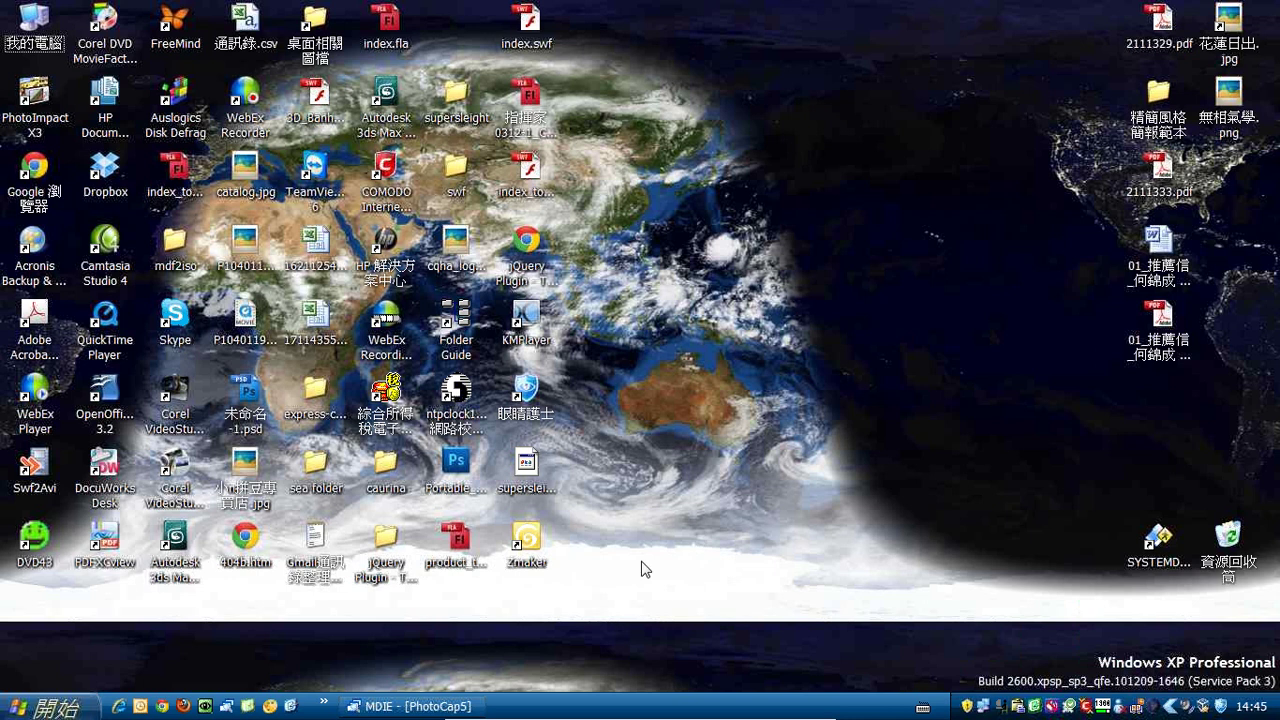
{"action": "left_click", "coordinate": [326, 706]}
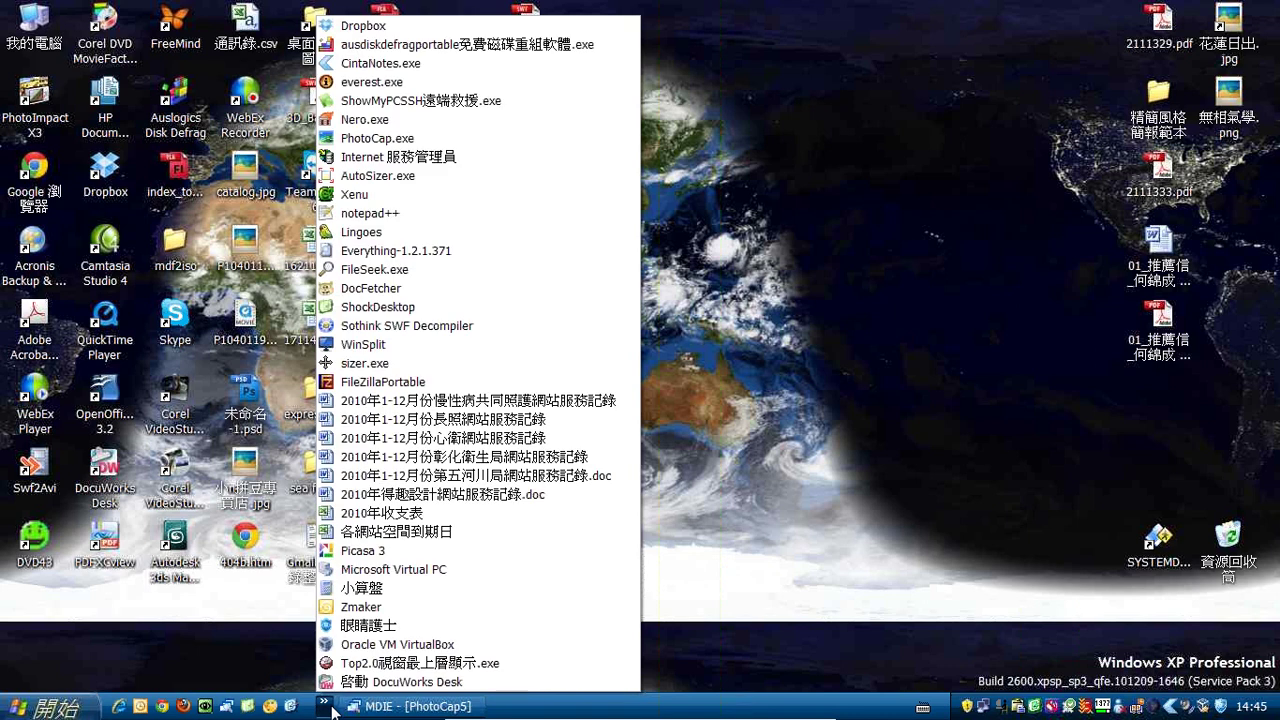
{"action": "left_click", "coordinate": [370, 344]}
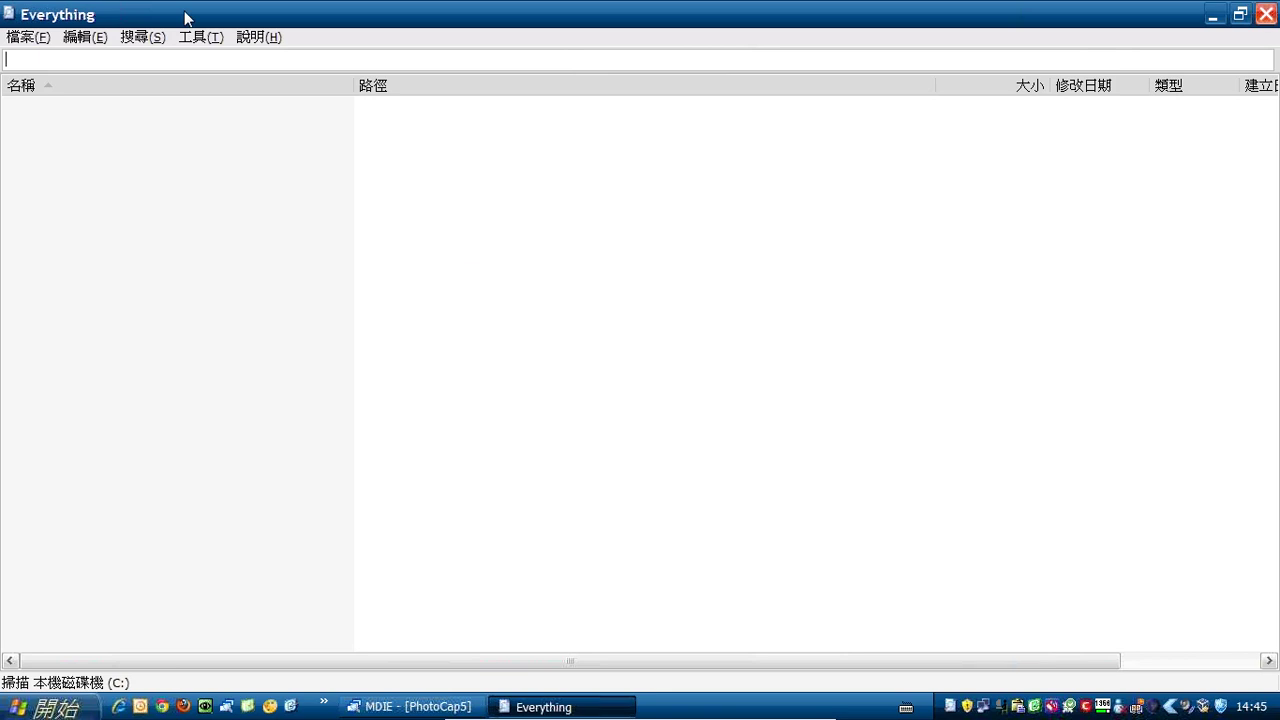
- Restore the Everything window from full screen and move it to the upper-right area of the XP desktop
{"action": "left_click", "coordinate": [1240, 14]}
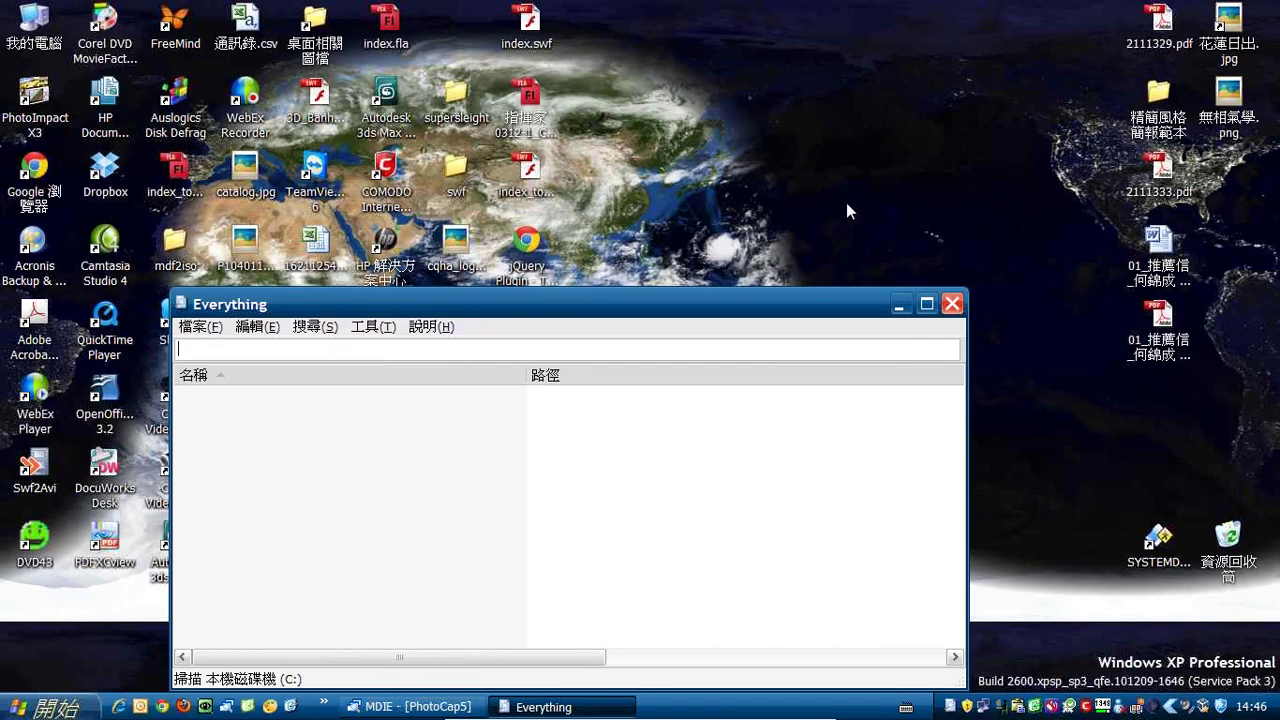
{"action": "left_click_drag", "start_coordinate": [793, 295], "coordinate": [929, 93]}
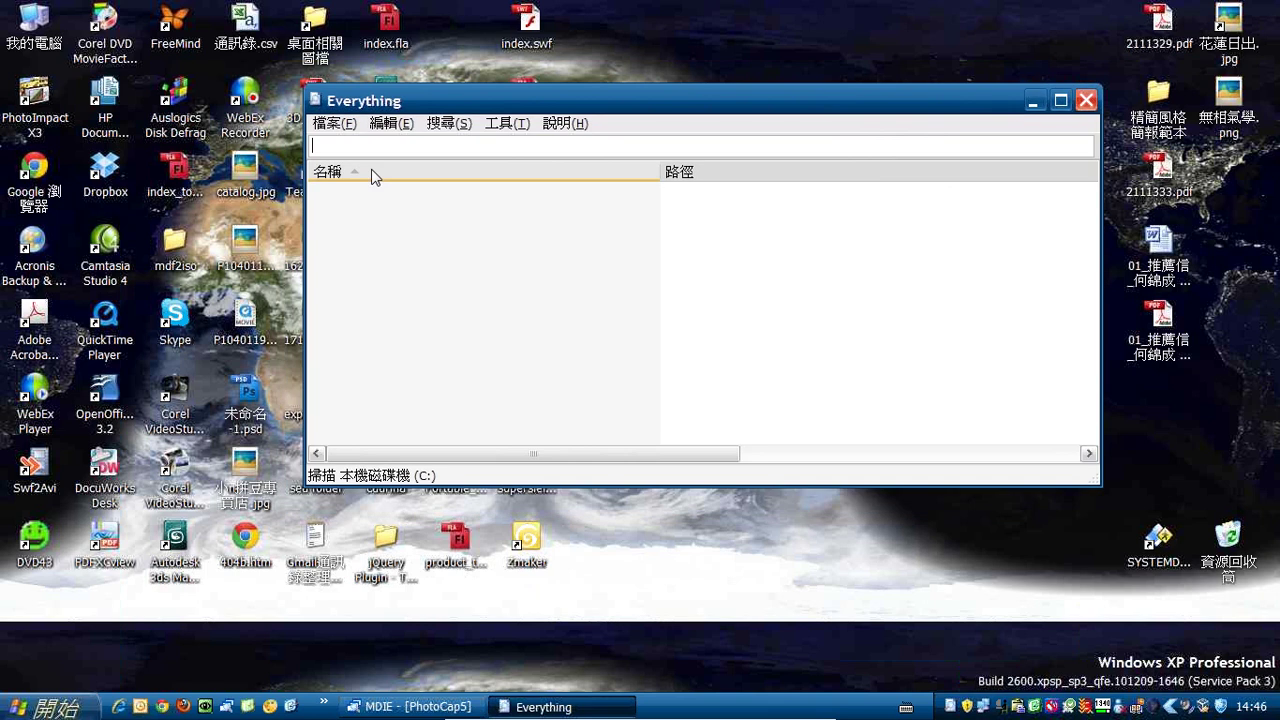
{"action": "left_click_drag", "start_coordinate": [419, 111], "coordinate": [598, 86]}
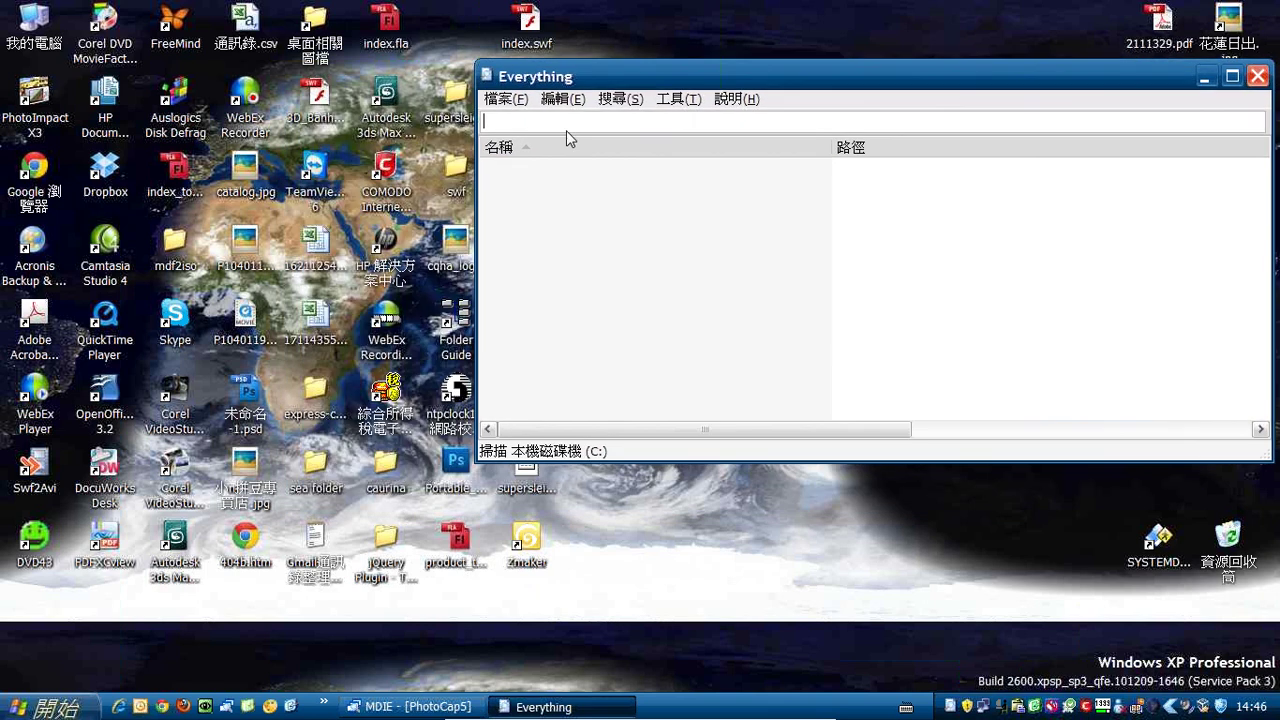
- Search for web in Everything, reposition its window, and select the #chat1.web0800.com folder in the results
{"action": "left_click", "coordinate": [246, 345]}
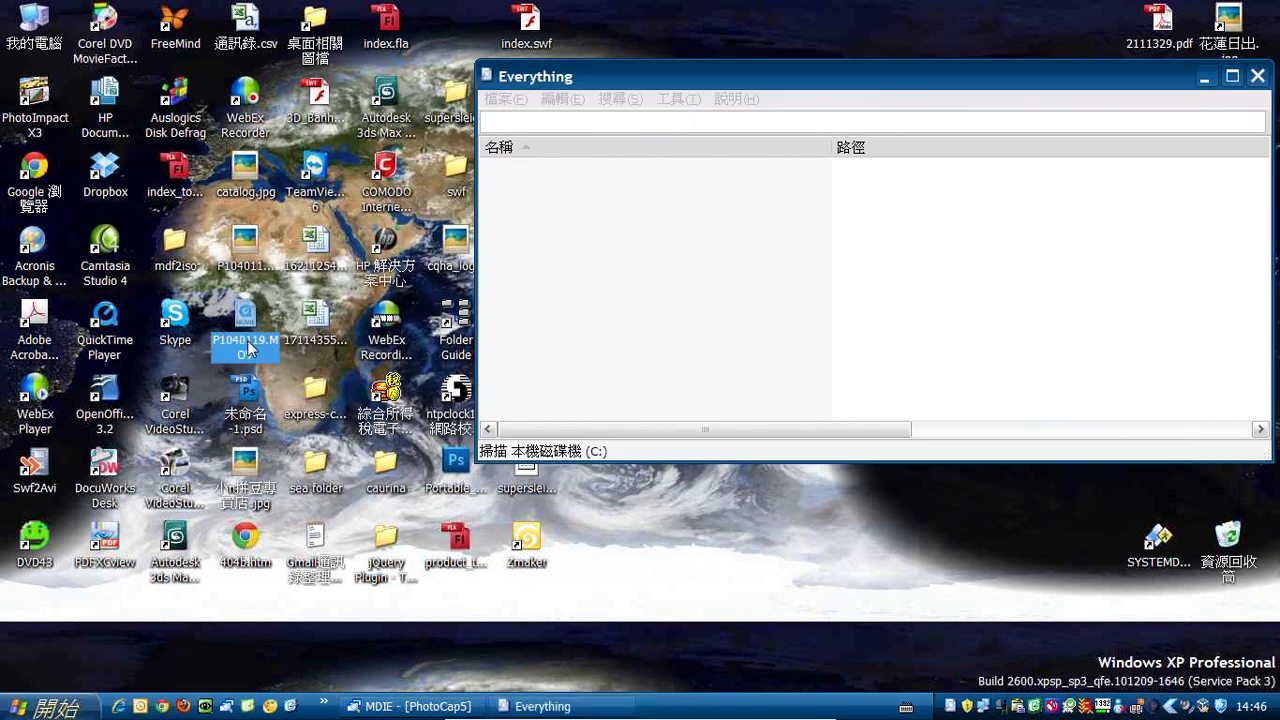
{"action": "left_click", "coordinate": [571, 120]}
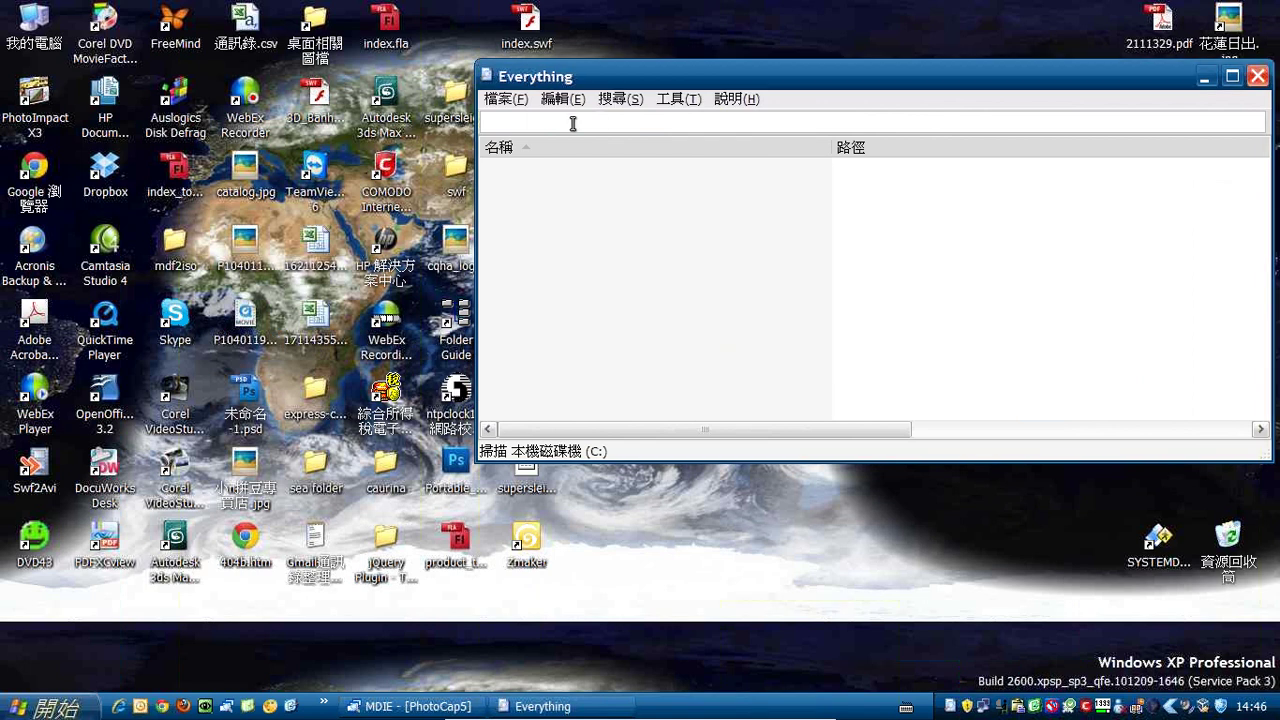
{"action": "type", "text": "web"}
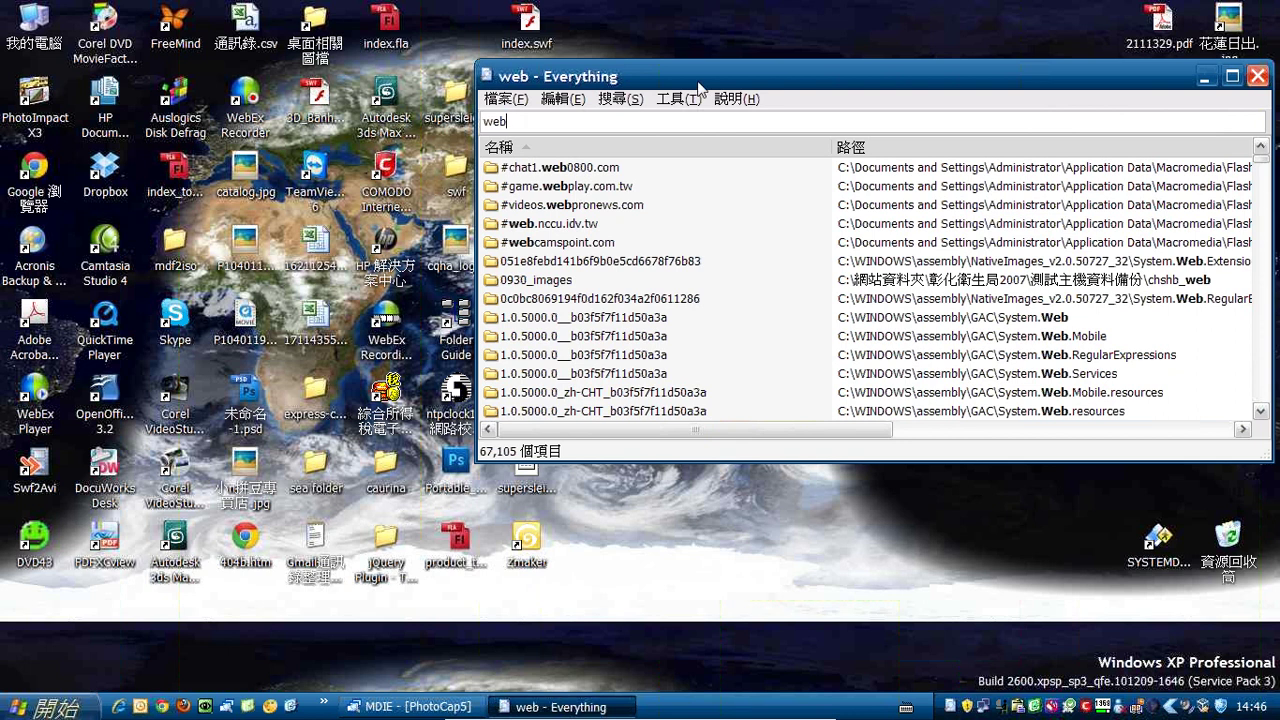
{"action": "left_click_drag", "start_coordinate": [698, 88], "coordinate": [579, 126]}
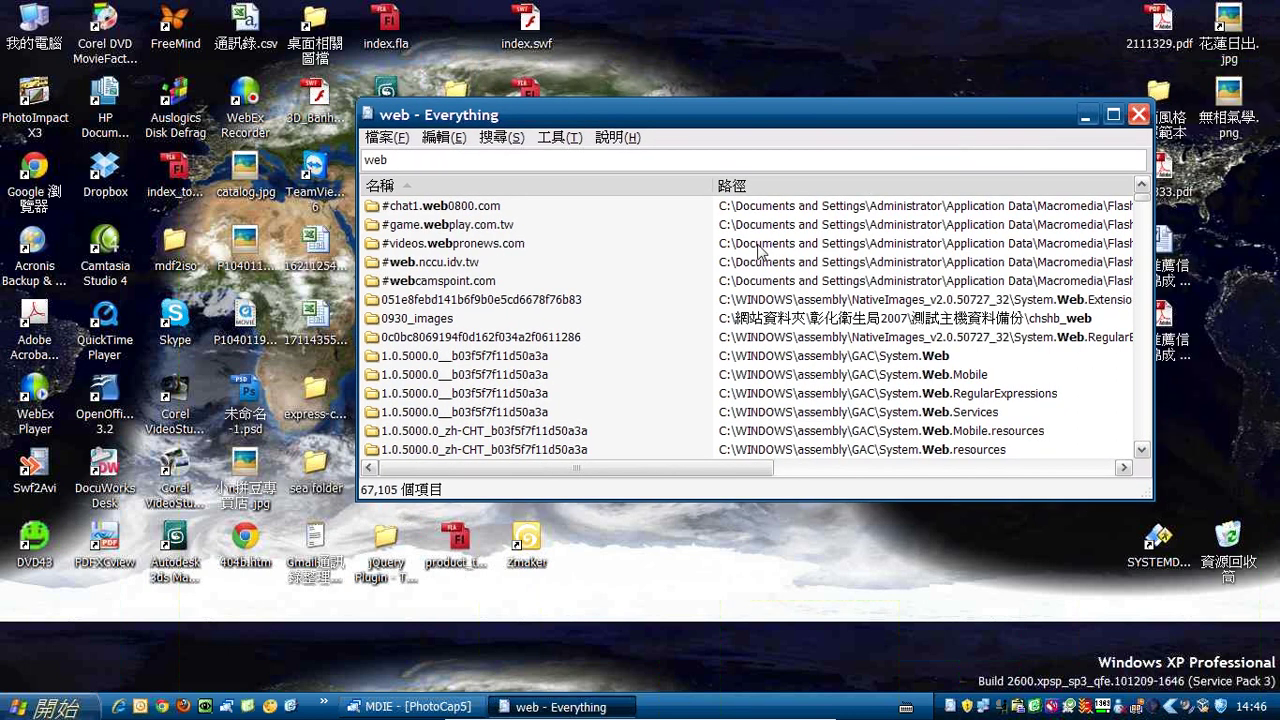
{"action": "left_click", "coordinate": [491, 206]}
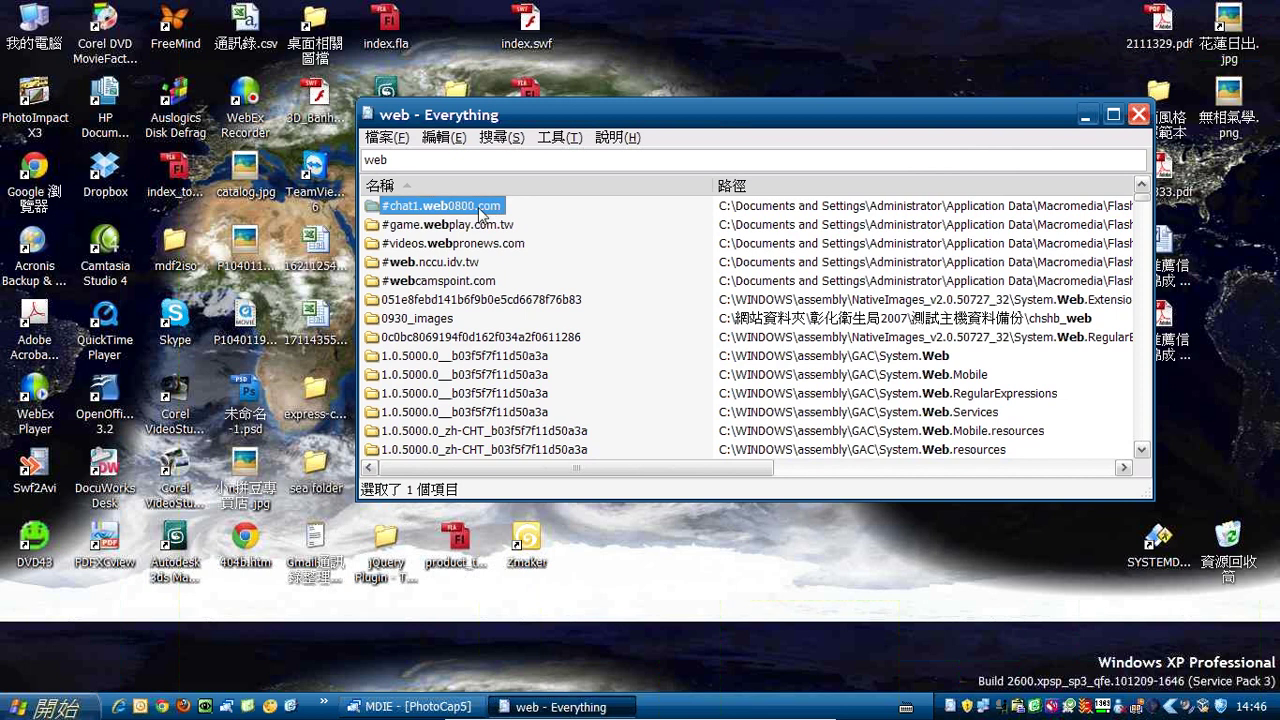
- Show the built-in Windows XP search window and close it
{"action": "left_click", "coordinate": [32, 707]}
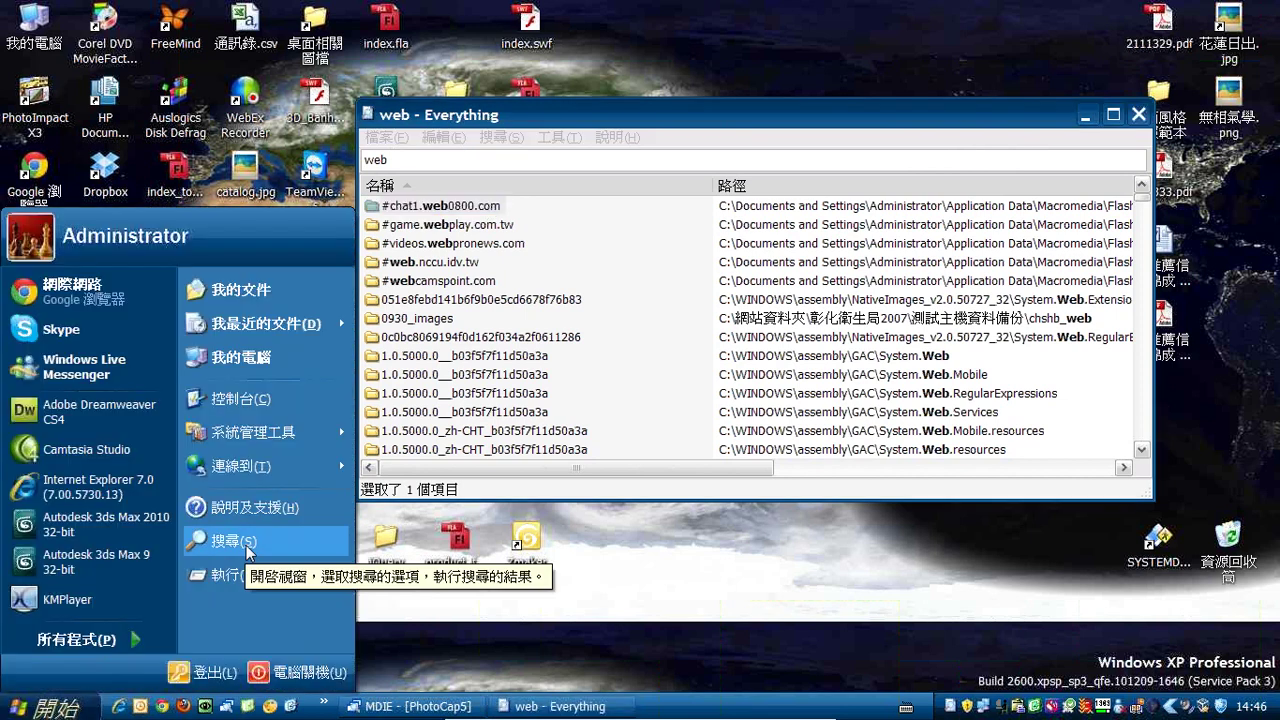
{"action": "left_click", "coordinate": [247, 553]}
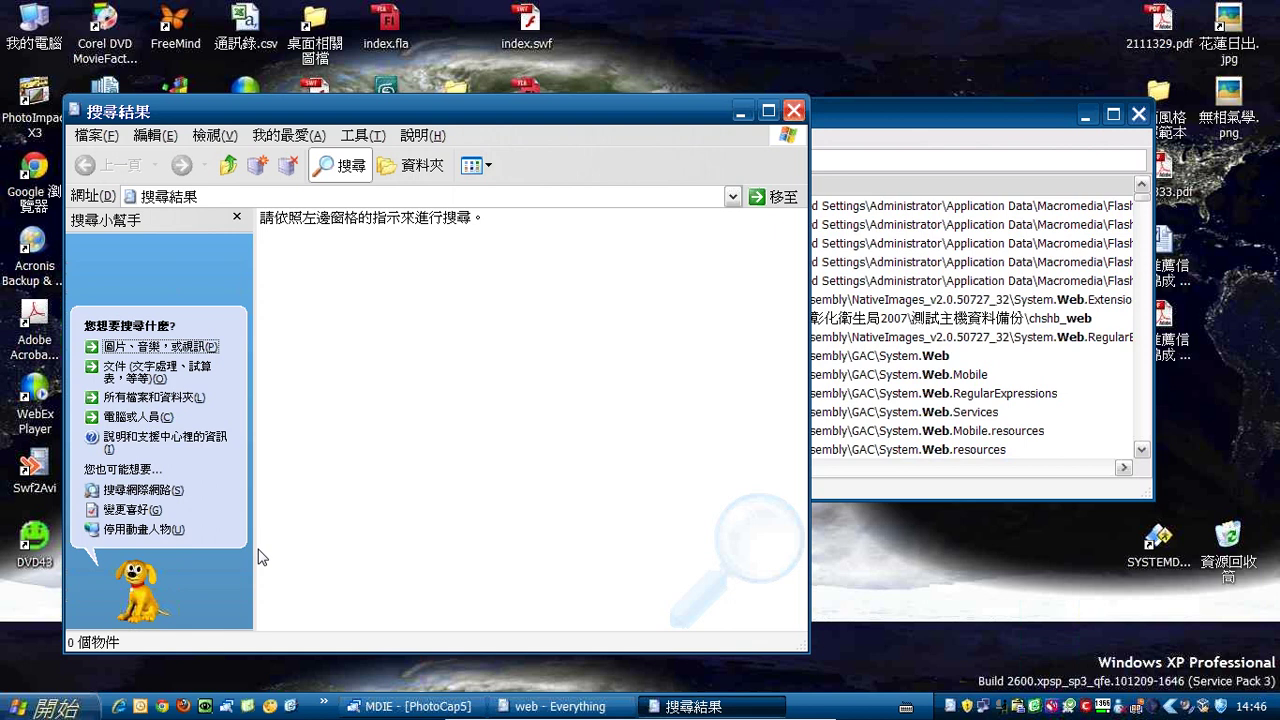
{"action": "left_click", "coordinate": [793, 112]}
- Refine the Everything search to webex and select the WebEx 錄製程式和播放程式 folder in the results
{"action": "left_click", "coordinate": [560, 160]}
{"action": "type", "text": "e"}
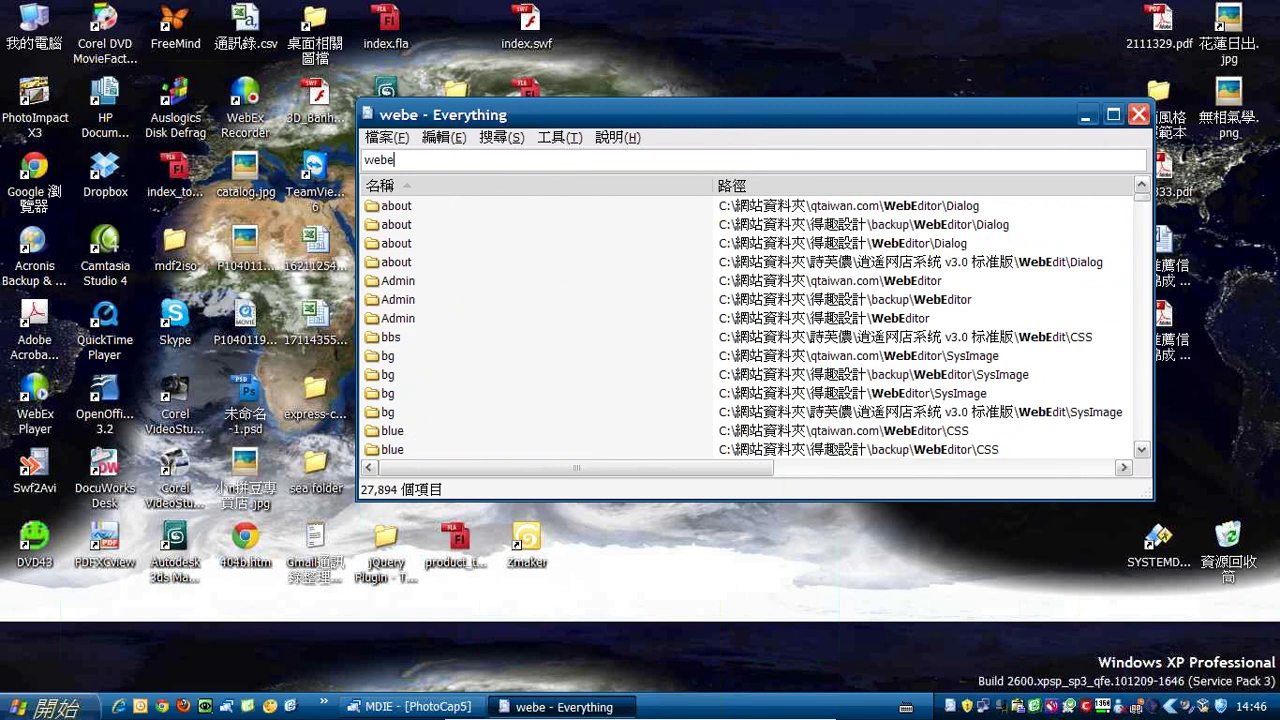
{"action": "type", "text": "x"}
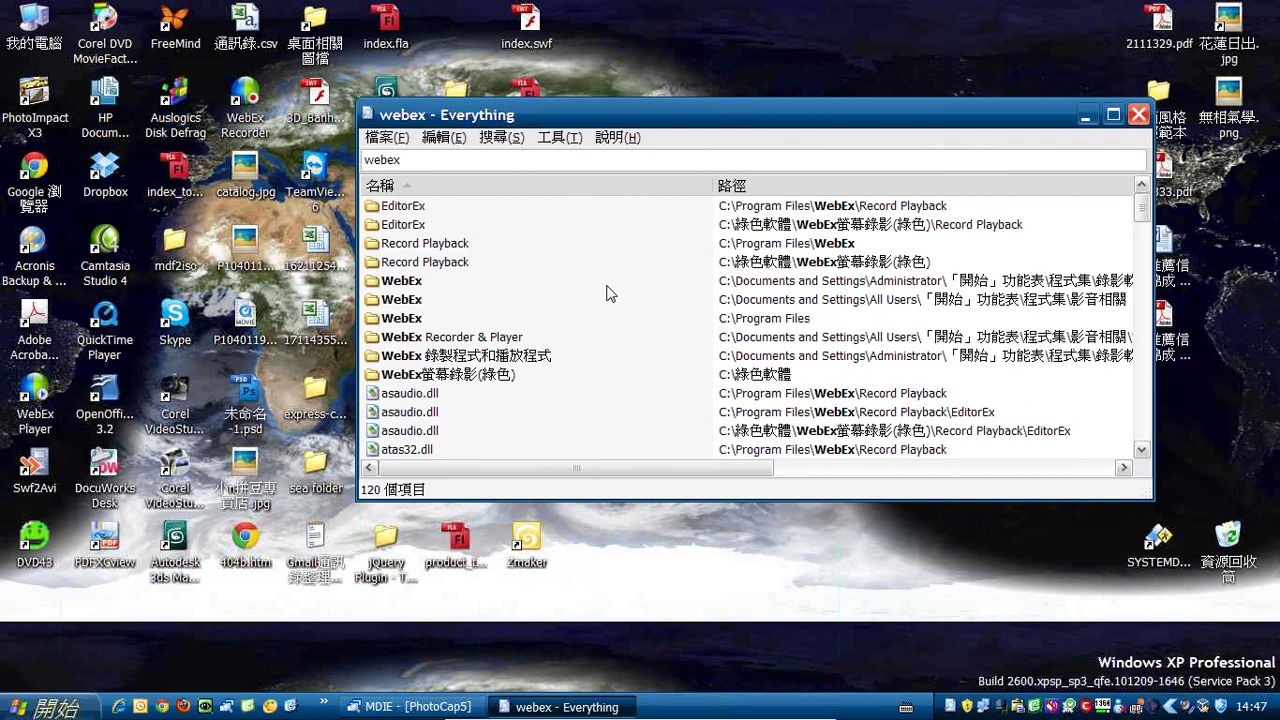
{"action": "left_click", "coordinate": [412, 284]}
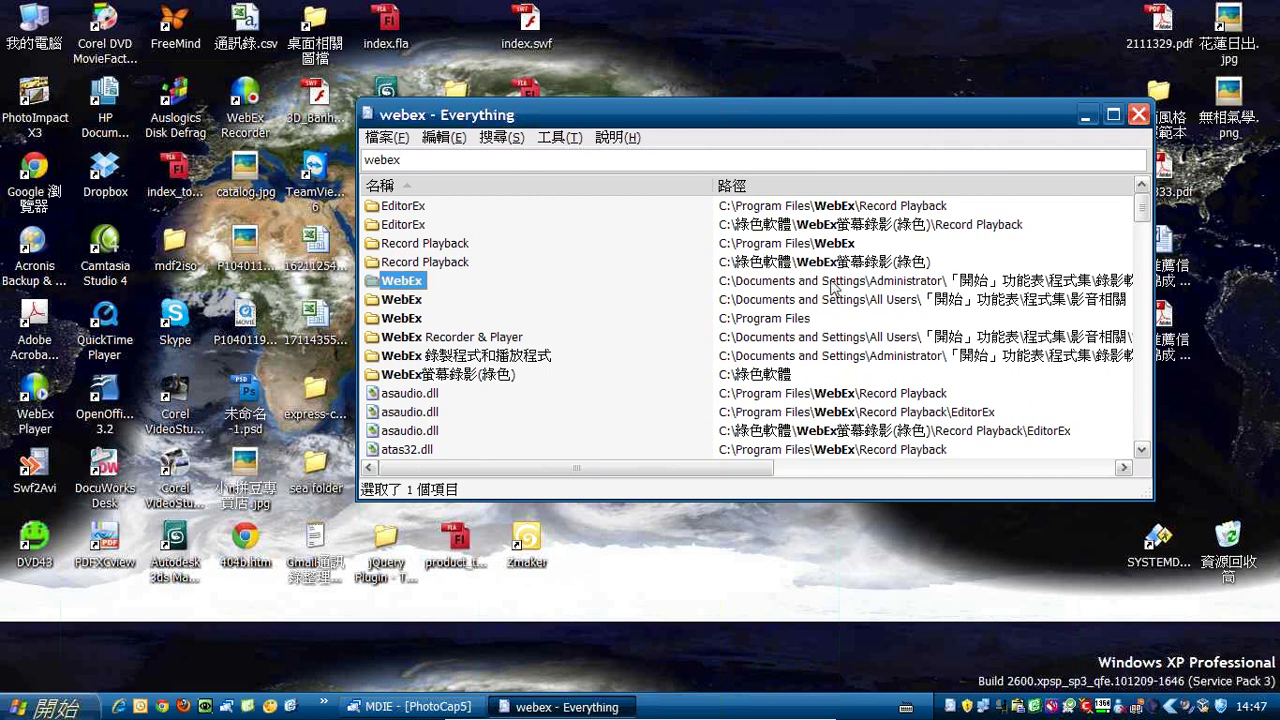
{"action": "left_click", "coordinate": [468, 356]}
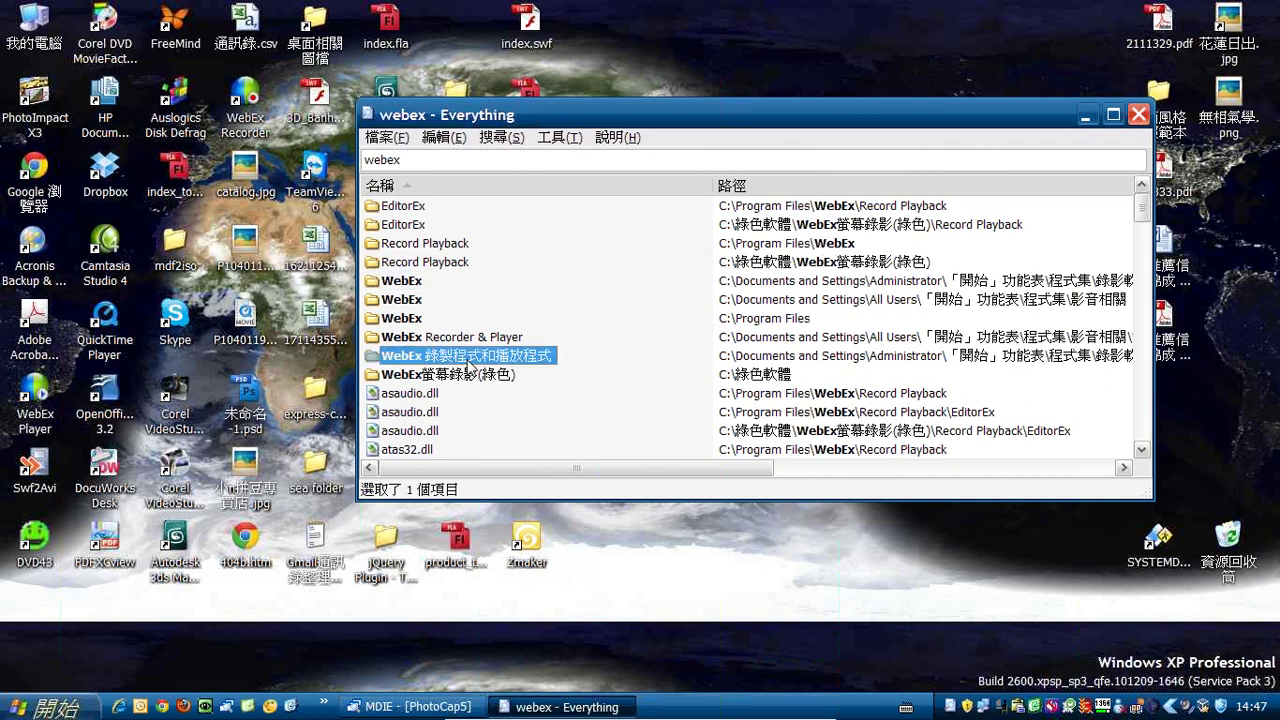
- Find the first WebEx Player.lnk shortcut near the end of the results and show the file actions available for it
{"action": "scroll", "coordinate": [690, 402], "scroll_direction": "down", "scroll_amount": 6}
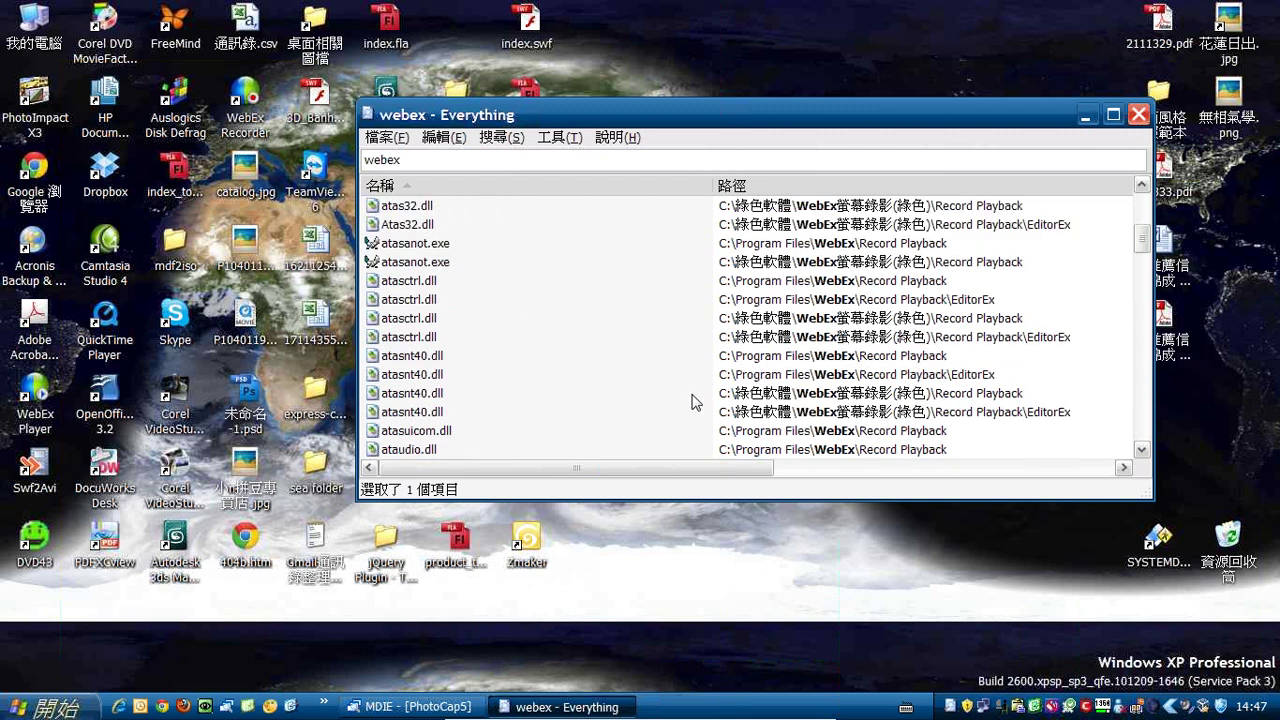
{"action": "scroll", "coordinate": [1094, 357], "scroll_direction": "down", "scroll_amount": 8}
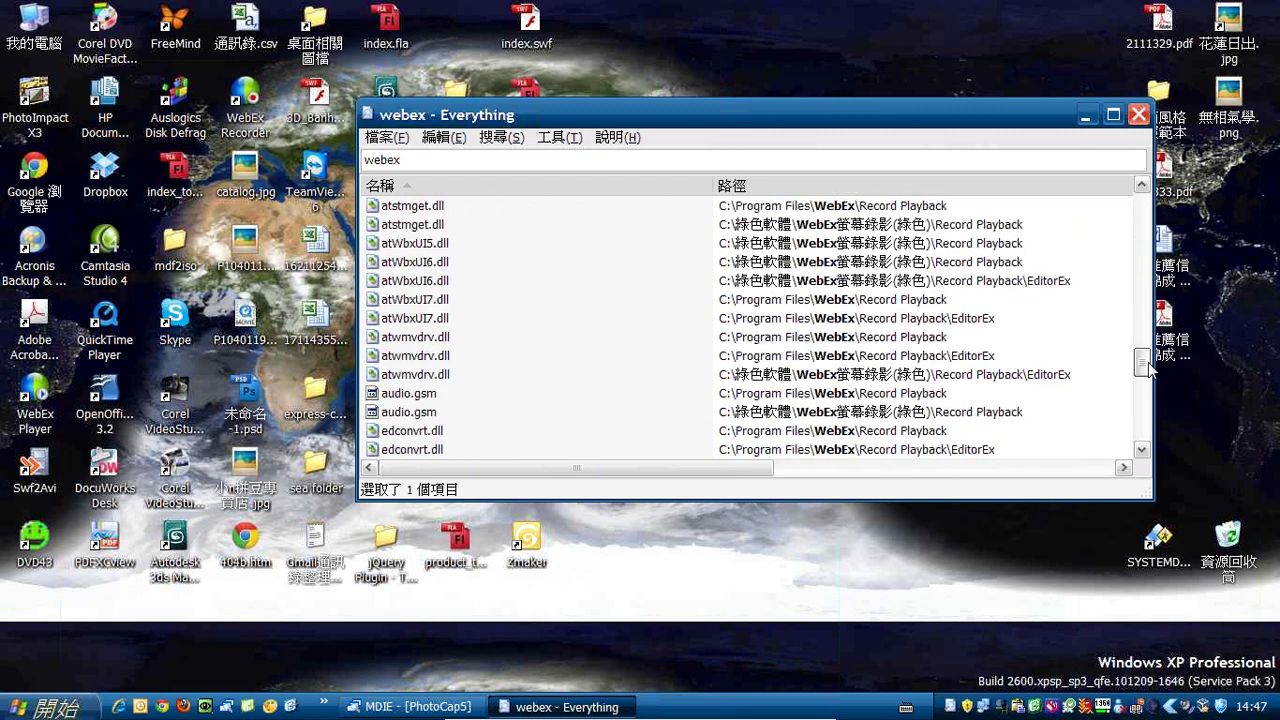
{"action": "left_click_drag", "start_coordinate": [1141, 272], "coordinate": [1141, 440]}
{"action": "left_click", "coordinate": [400, 206]}
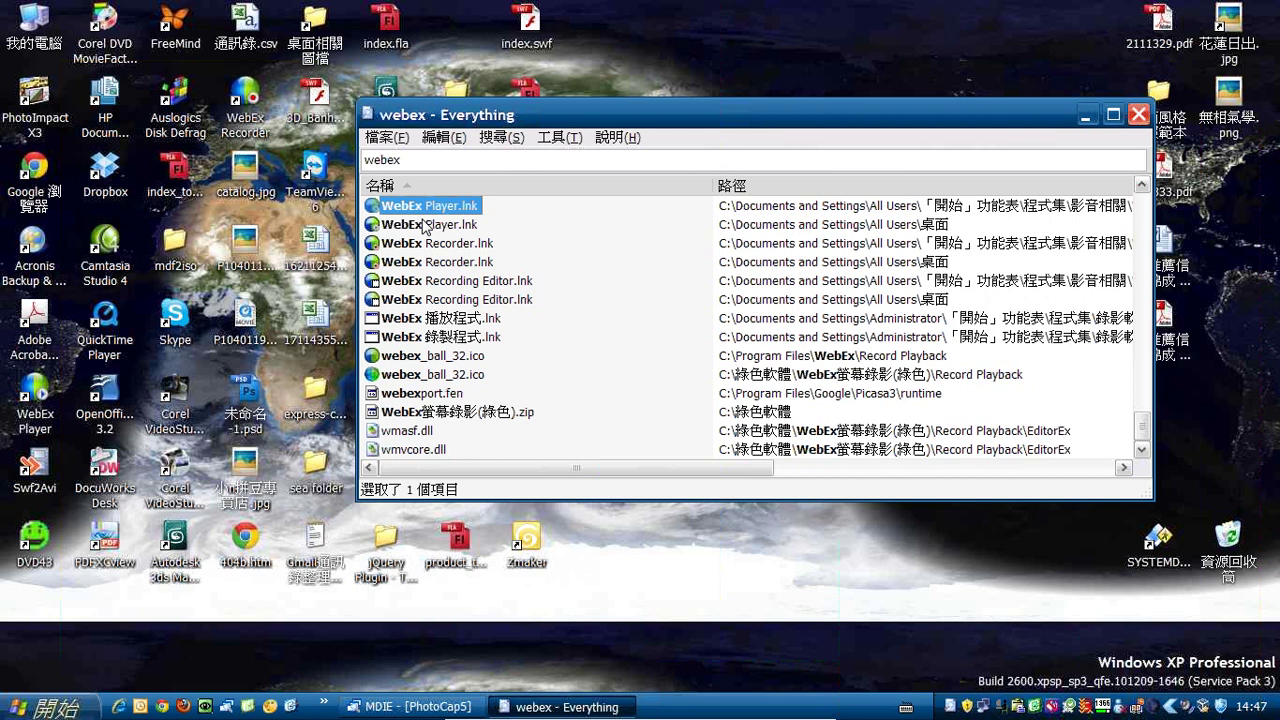
{"action": "double_click", "coordinate": [430, 208]}
{"action": "right_click", "coordinate": [425, 212]}
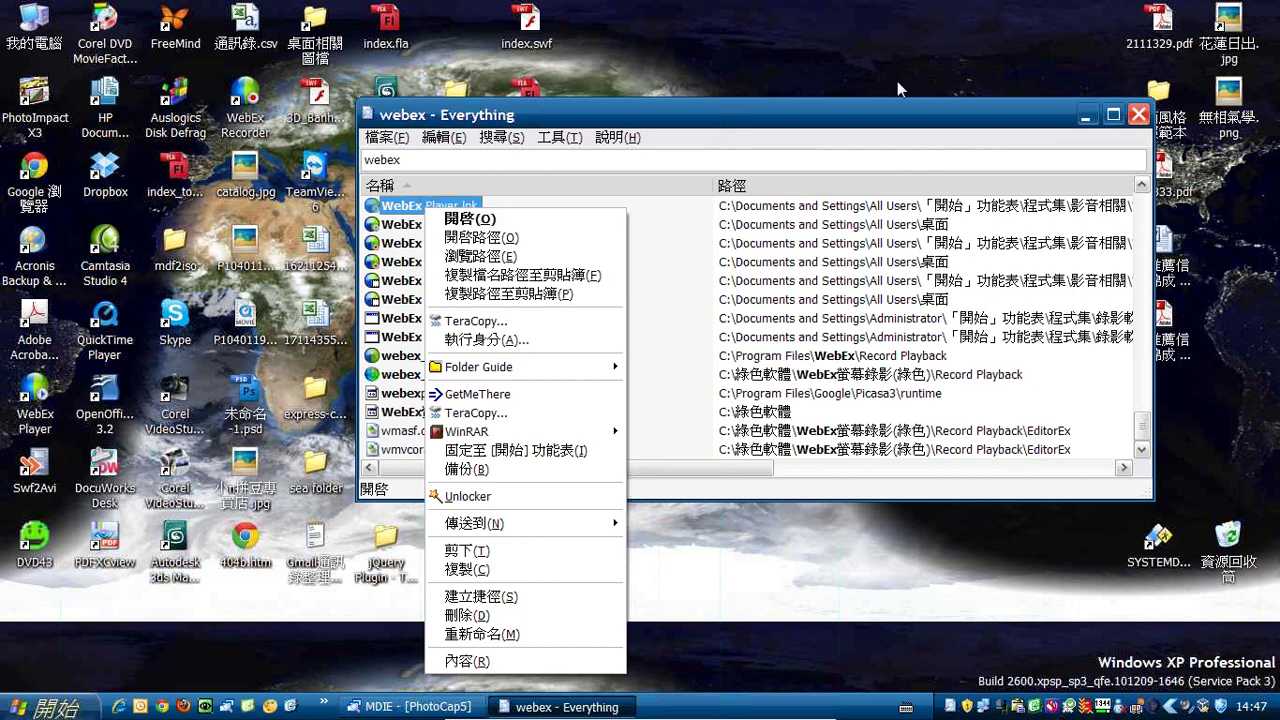
- Close Everything and take the XP virtual machine out of full-screen mode
{"action": "left_click", "coordinate": [1095, 112]}
{"action": "left_click", "coordinate": [1138, 114]}
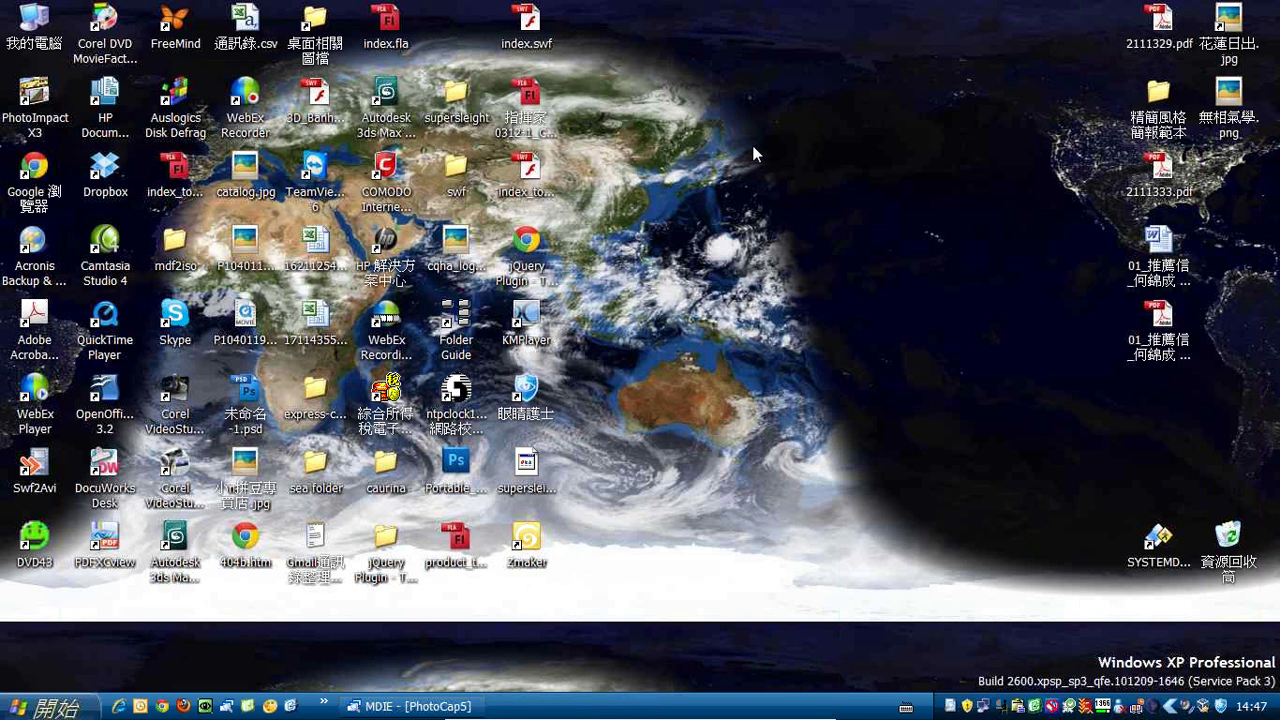
{"action": "key", "text": "ctrl+f"}
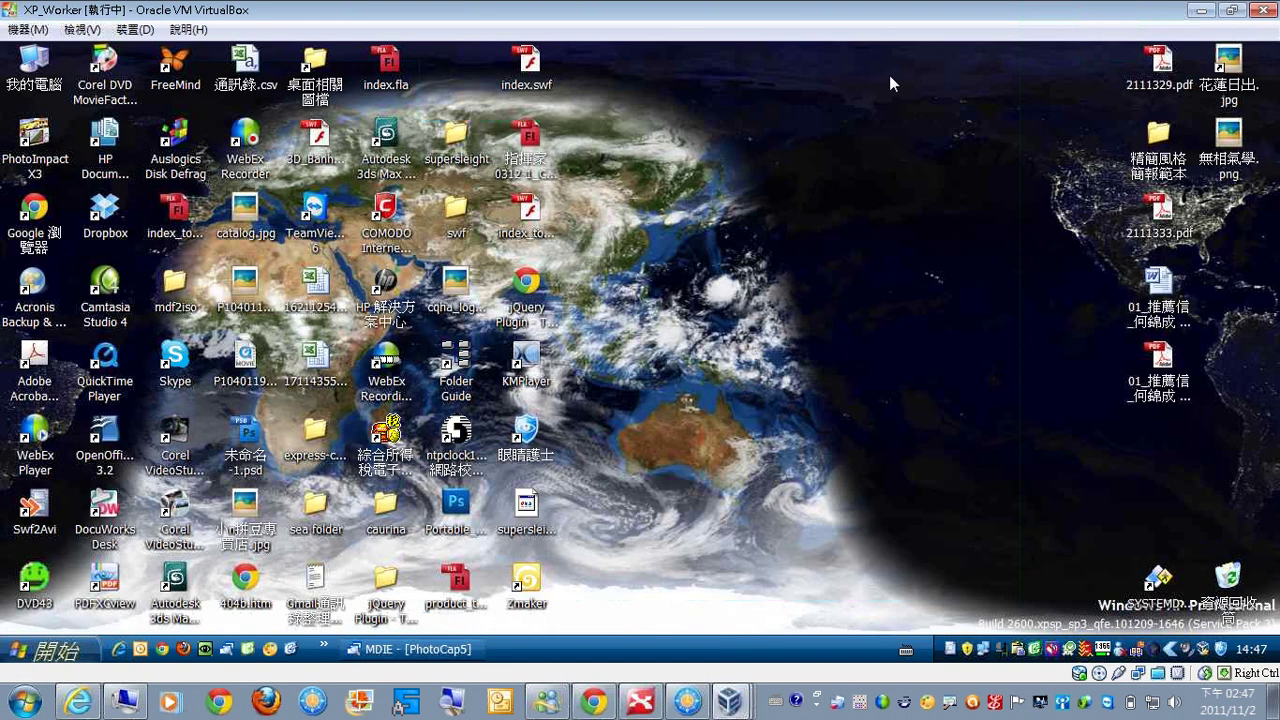
- Minimize the XP_Worker virtual machine, switch to XMind and select the topic 使用Everything搜尋檔案
{"action": "left_click", "coordinate": [1200, 12]}
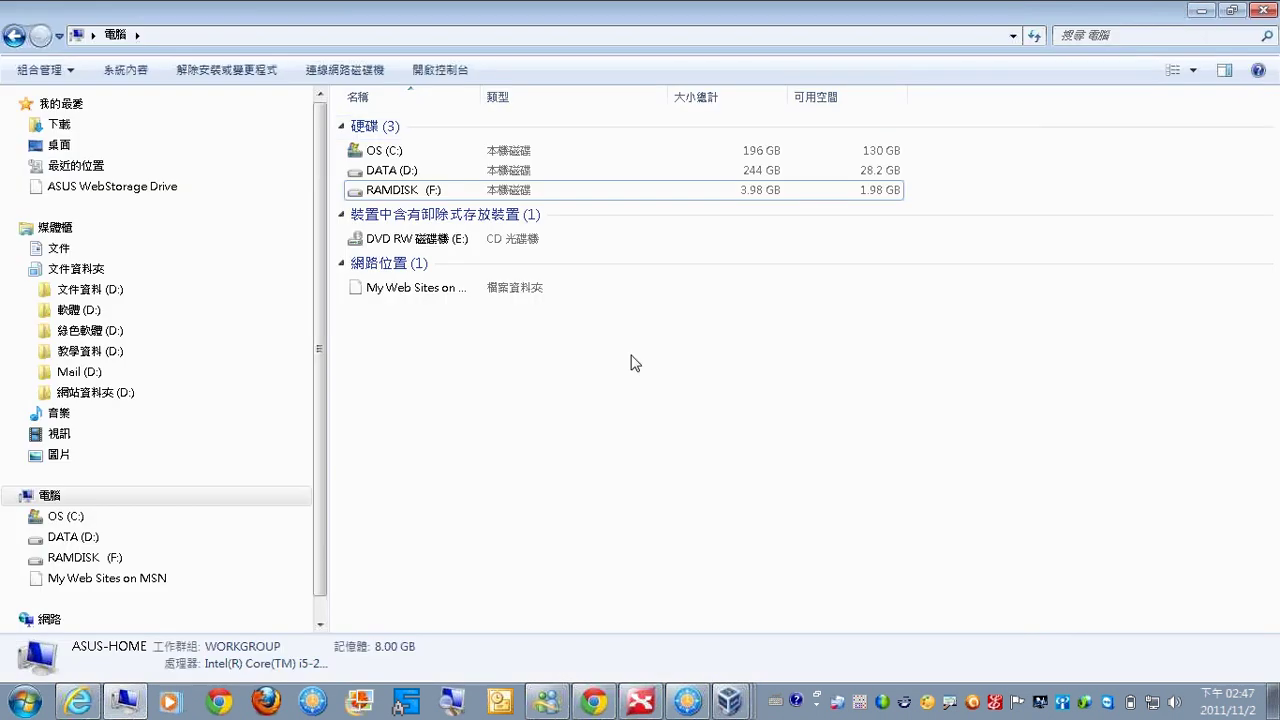
{"action": "left_click", "coordinate": [628, 694]}
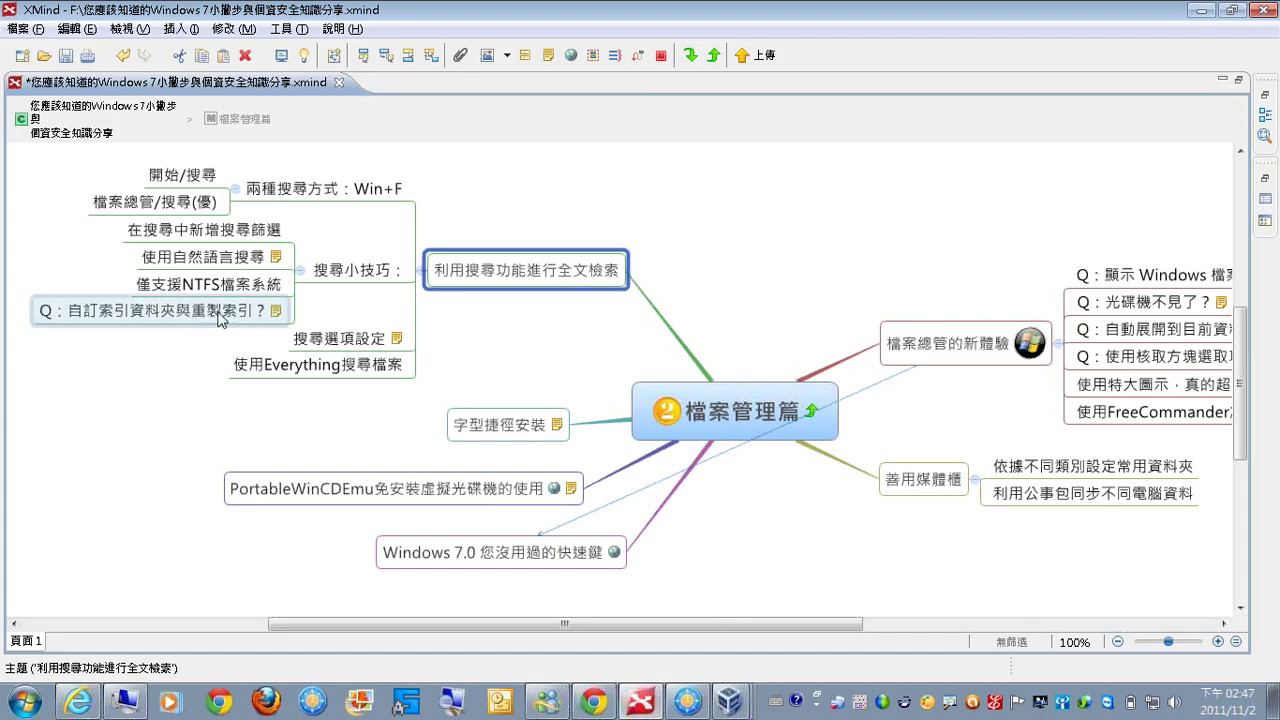
{"action": "left_click", "coordinate": [305, 376]}
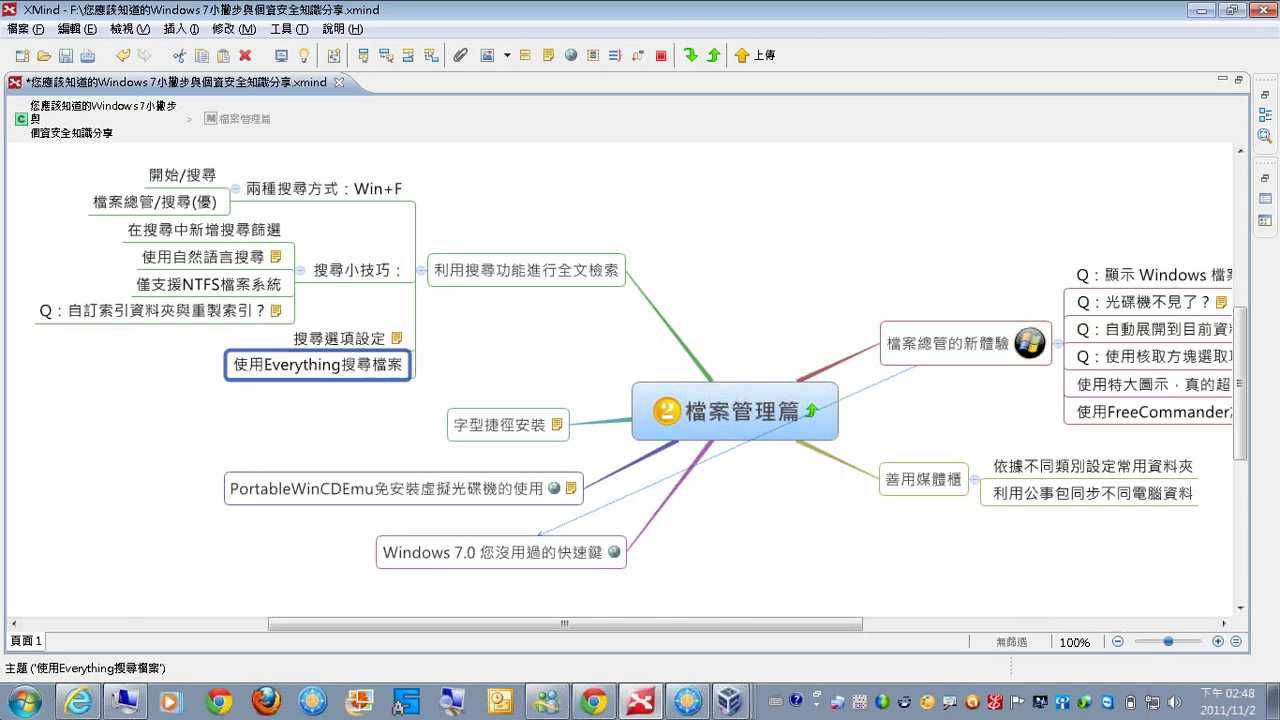
- Switch to Internet Explorer, refresh the 檔案管理篇 file list, and temporarily frame the Everything zip file with a red rectangle
{"action": "left_click", "coordinate": [65, 701]}
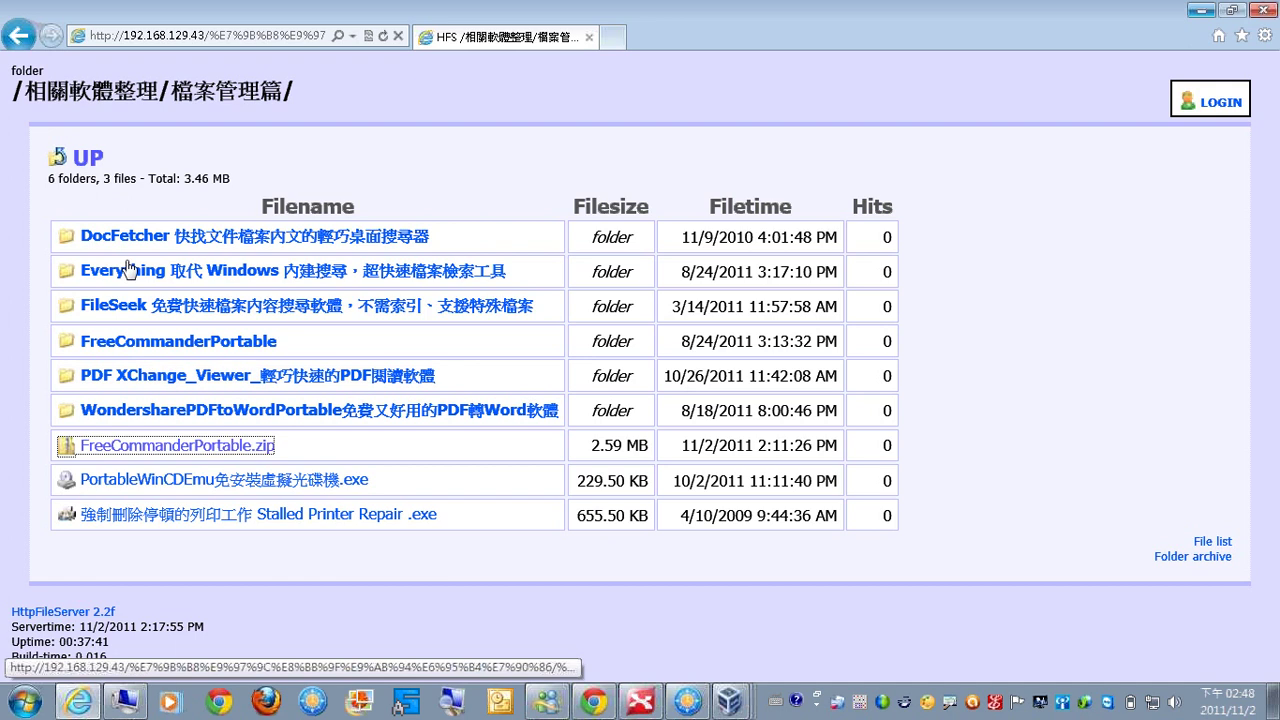
{"action": "left_click", "coordinate": [382, 35]}
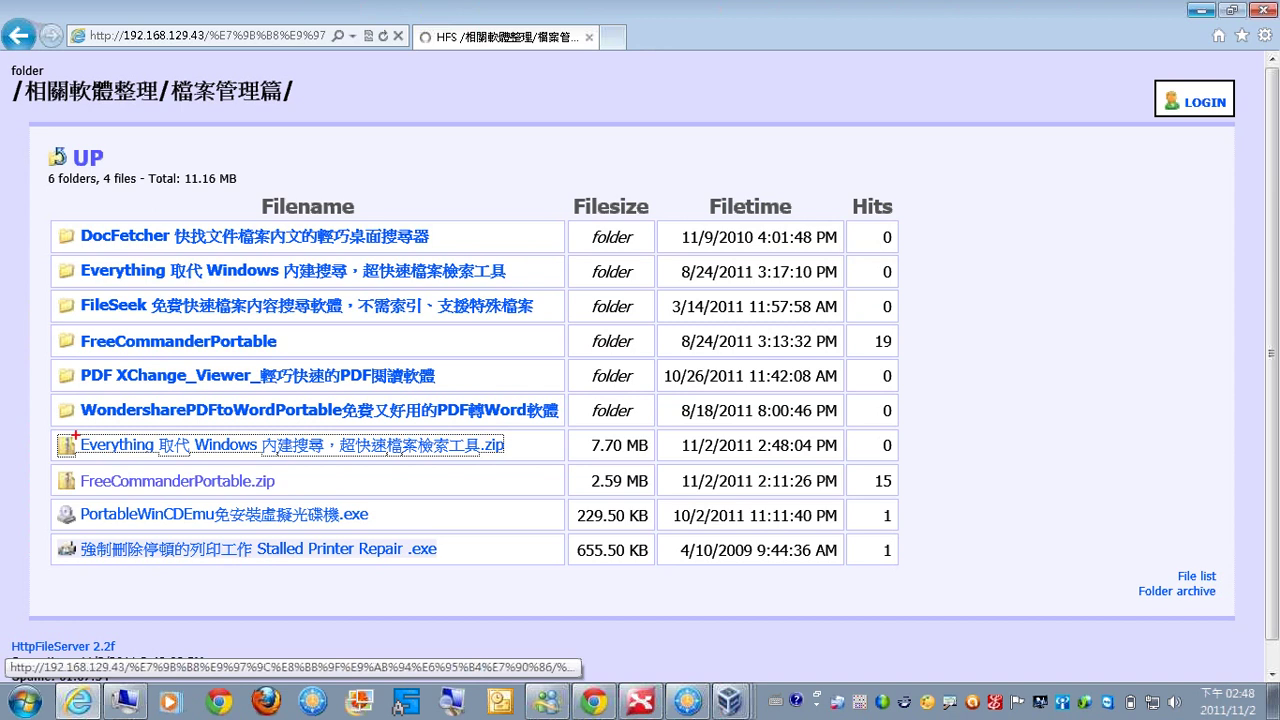
{"action": "mouse_move", "coordinate": [36, 423]}
{"action": "left_mouse_down"}
{"action": "mouse_move", "coordinate": [144, 458]}
{"action": "mouse_move", "coordinate": [547, 464]}
{"action": "left_mouse_up"}
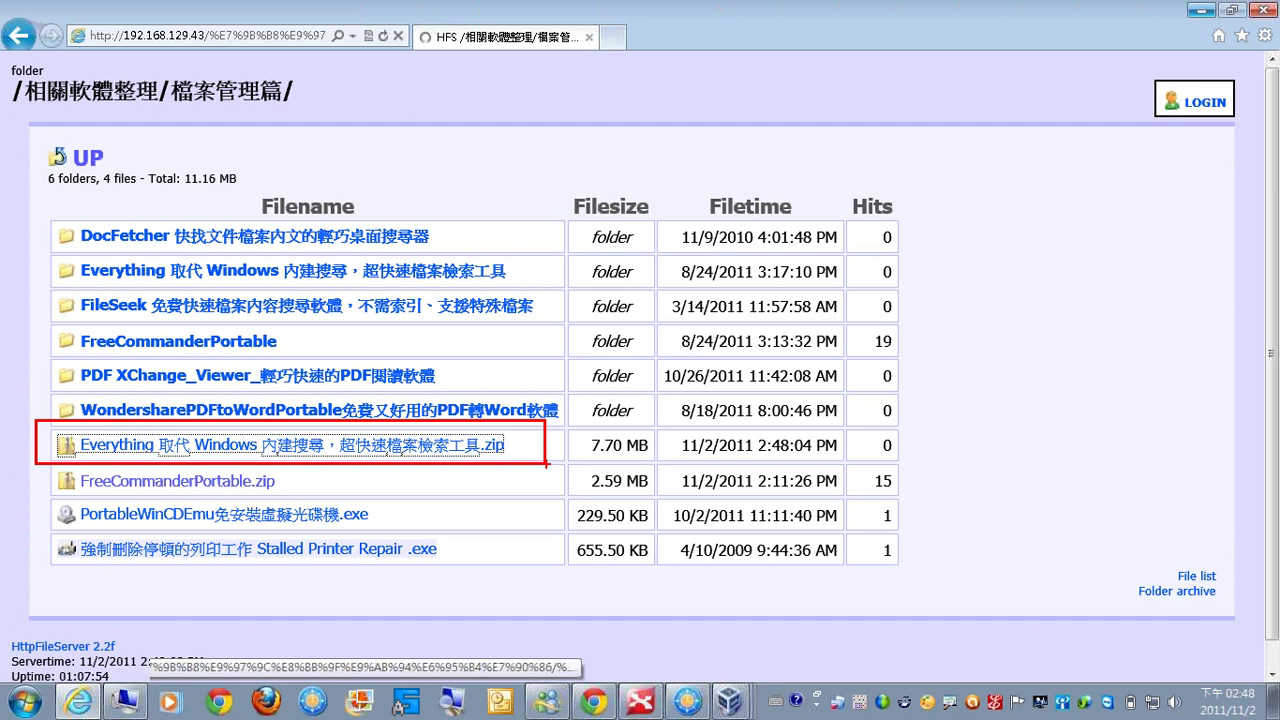
{"action": "key", "text": "Escape"}
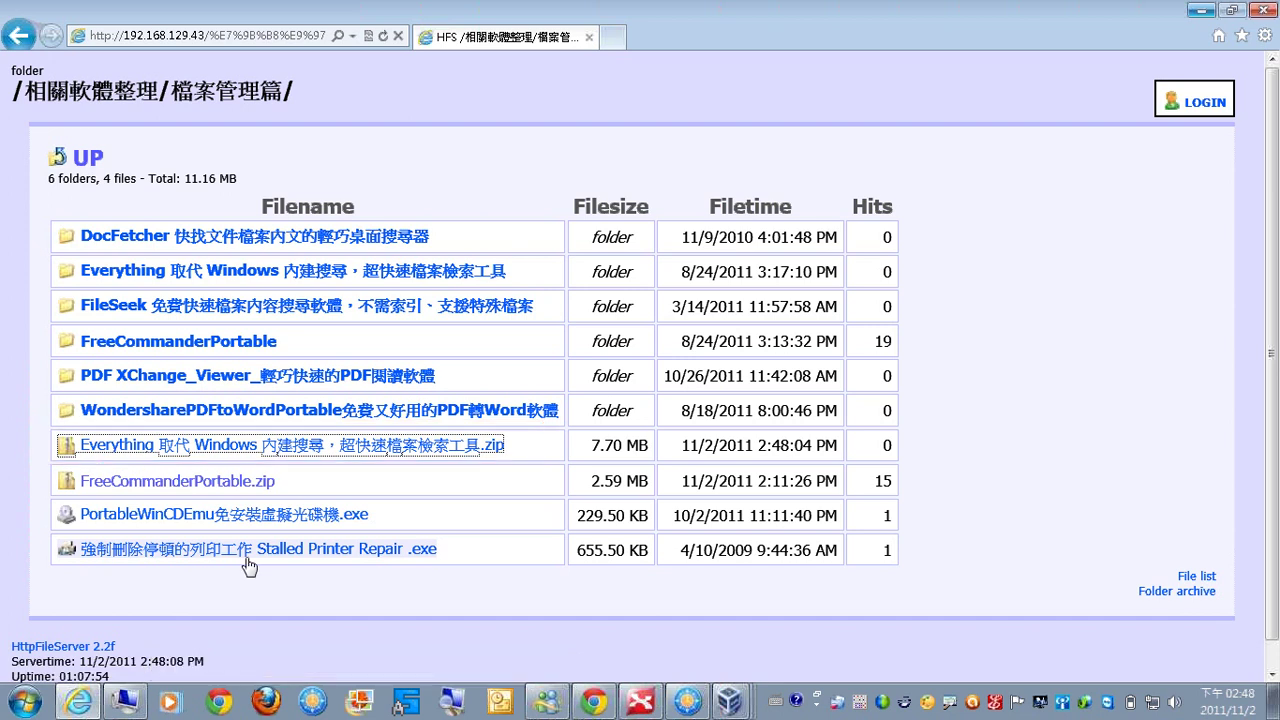